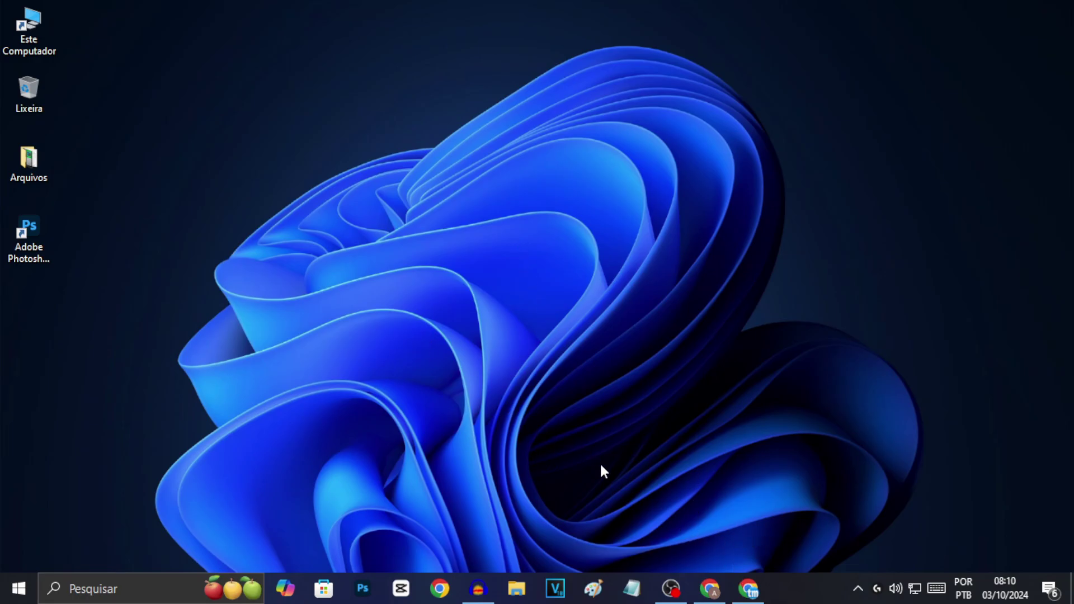
Switch to the Free Fire emulator article in Chrome, decline the notification offer and find the BlueStacks 5.10.150.1016 P64 download section.
left_click(709, 588)
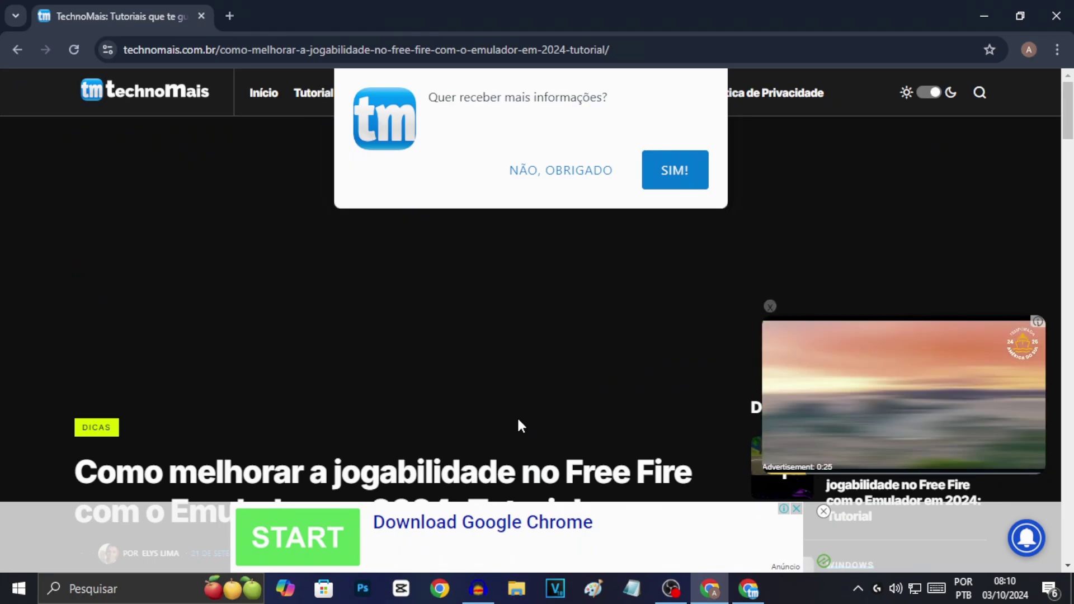
left_click(571, 174)
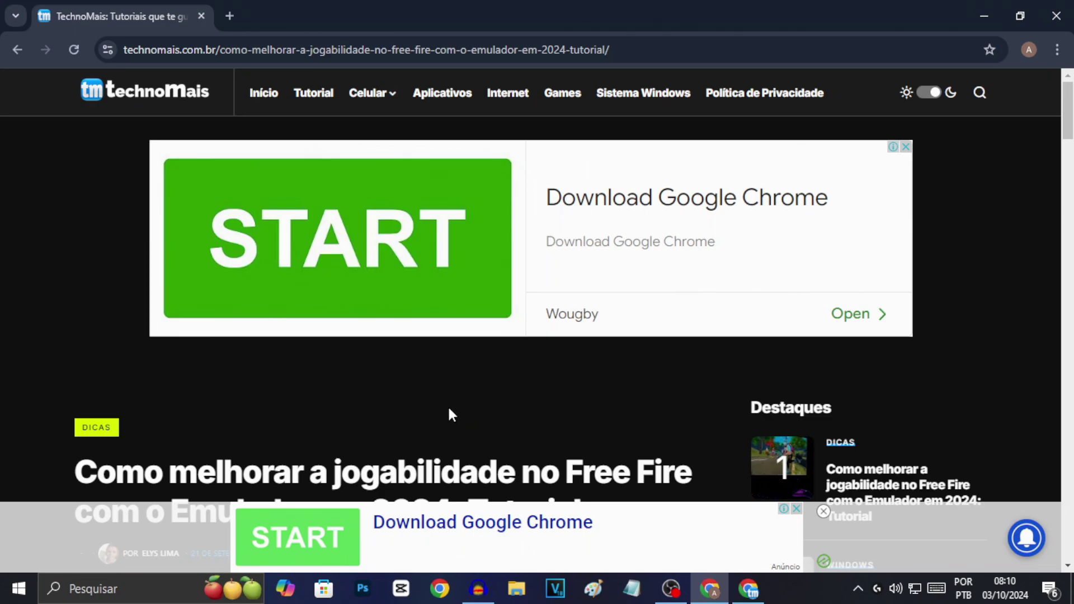
scroll(446, 410, "down", 5)
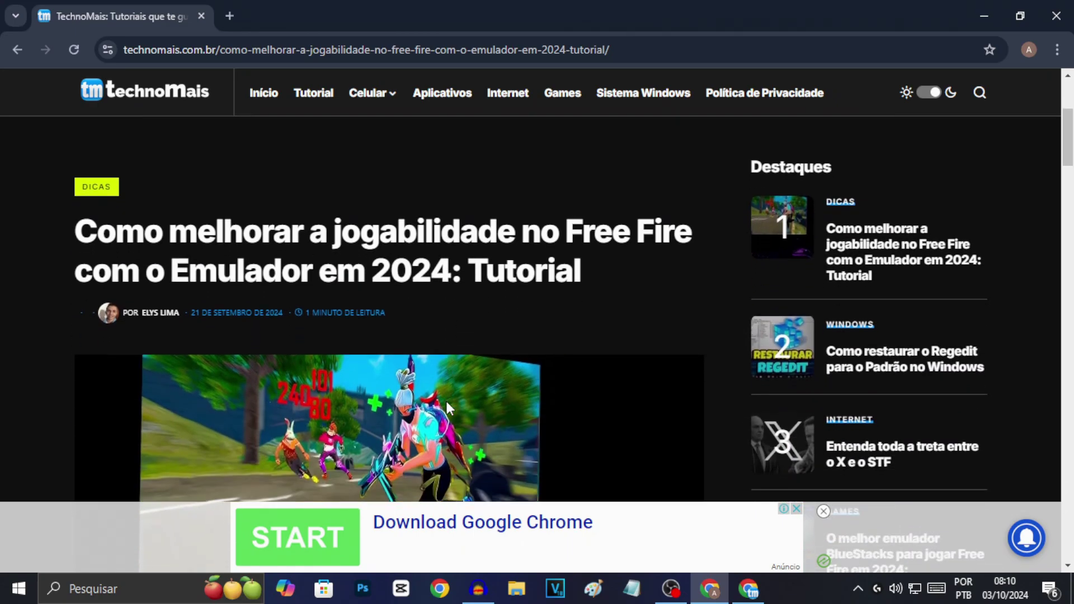
scroll(443, 401, "down", 4)
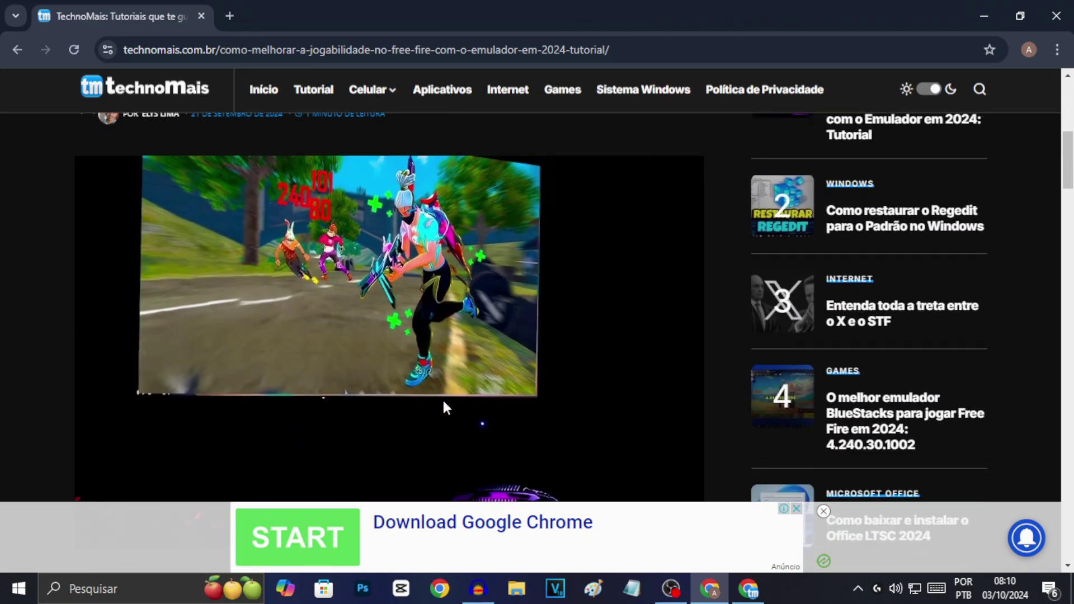
scroll(445, 407, "down", 4)
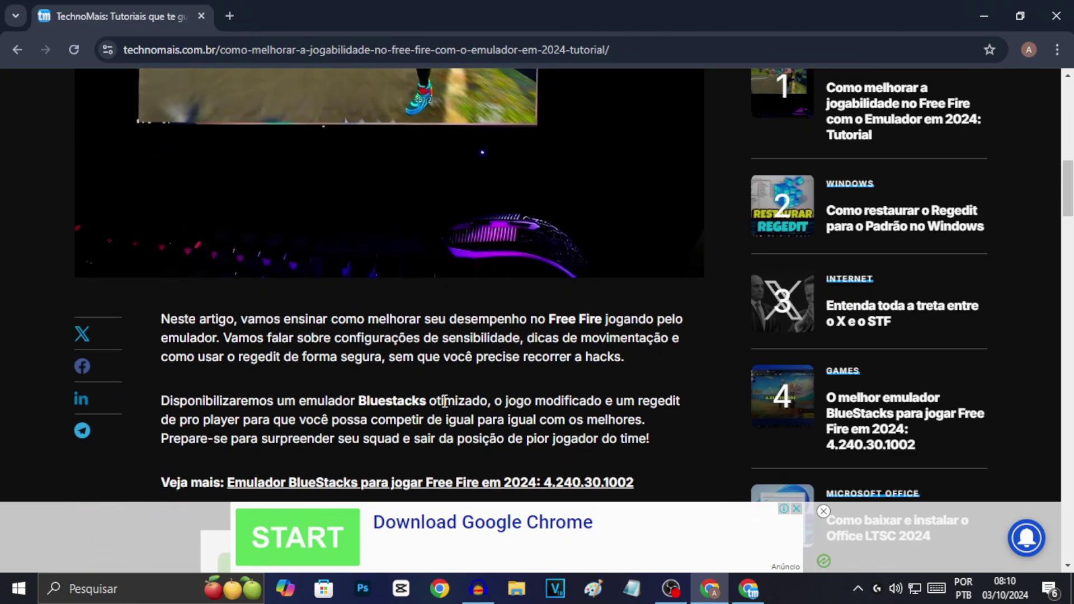
scroll(444, 403, "up", 10)
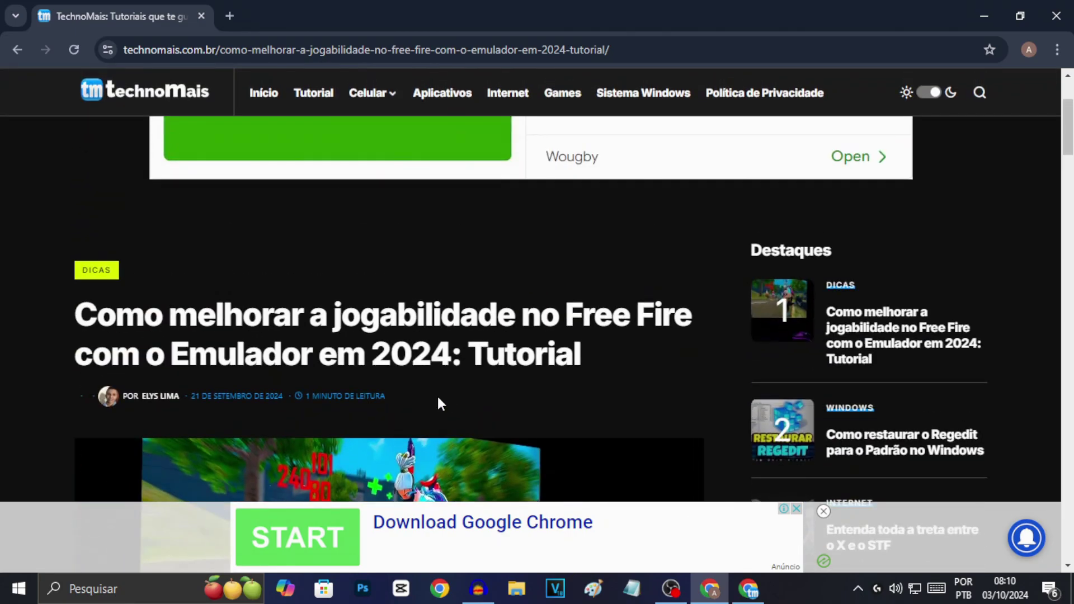
scroll(439, 397, "down", 17)
scroll(439, 395, "down", 11)
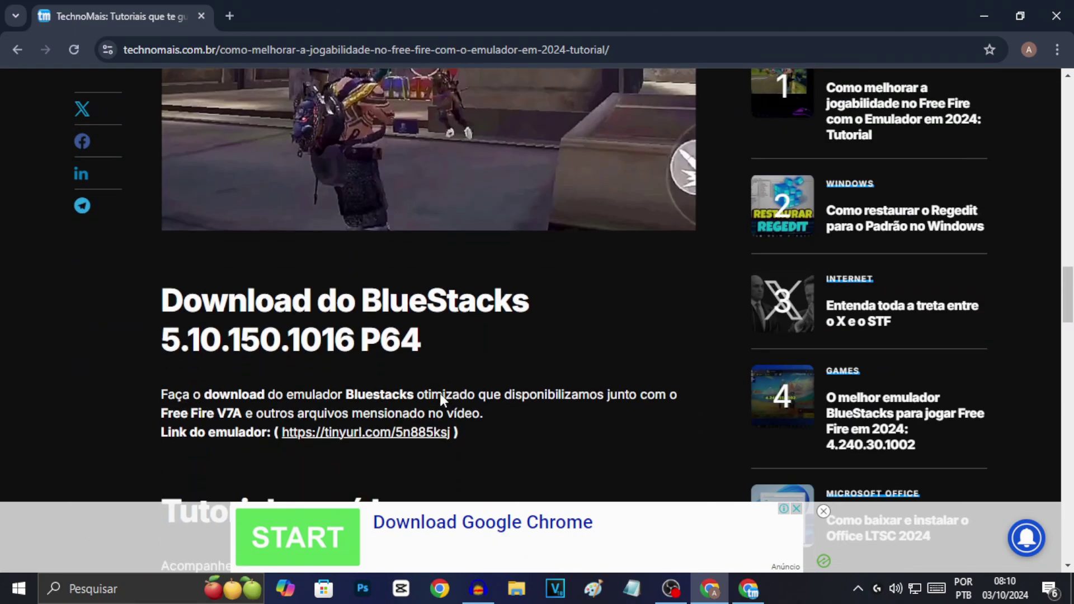
scroll(440, 391, "up", 4)
scroll(440, 391, "down", 2)
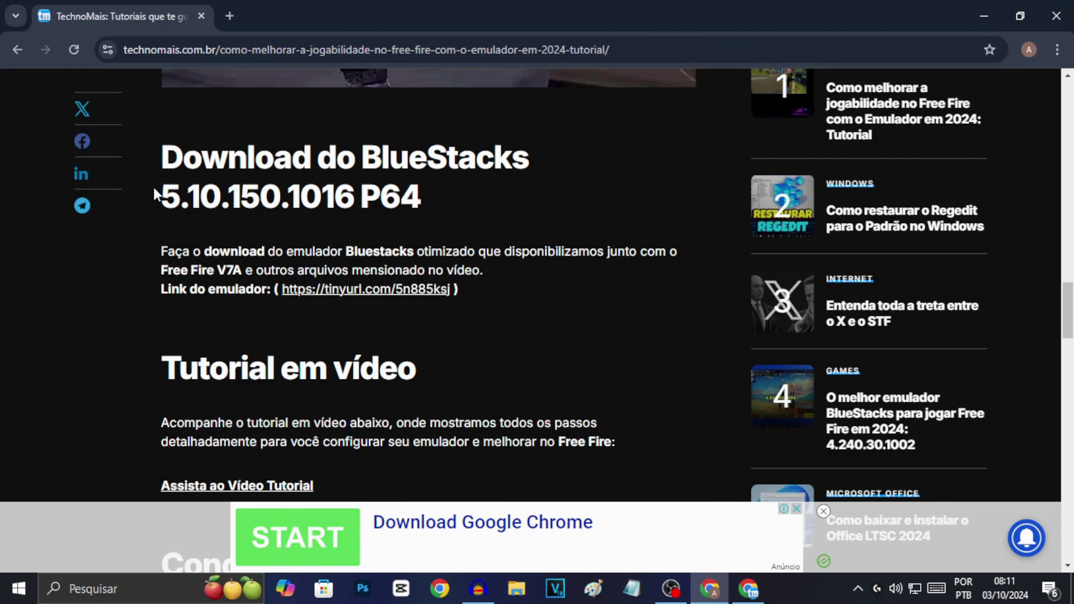
Open the emulator link from the article and download ProPlayer.rar from Google Drive without a virus scan.
left_click_drag(161, 196, 423, 202)
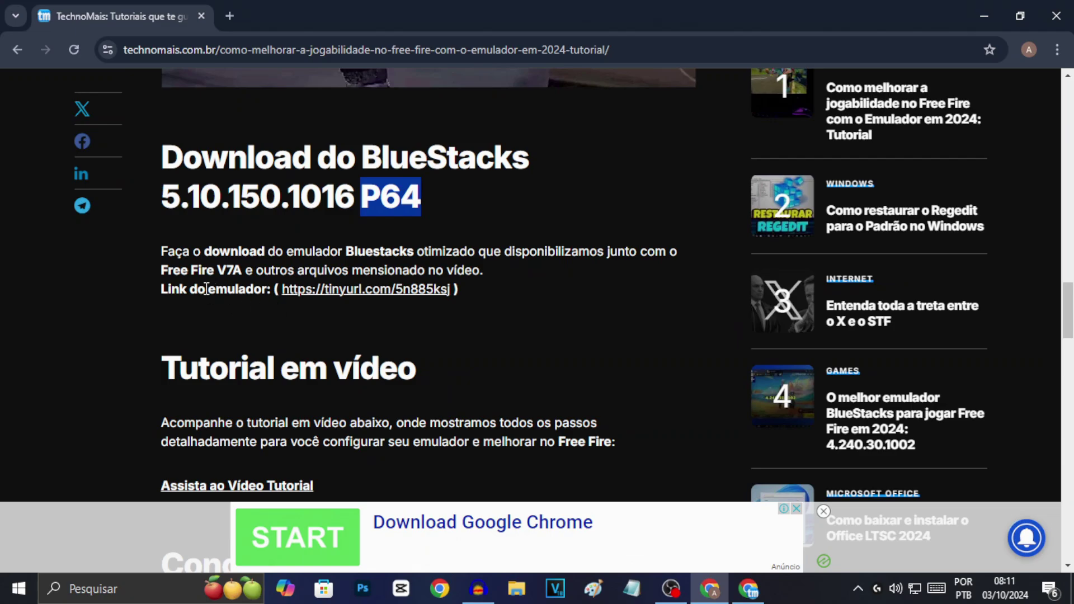
left_click_drag(162, 289, 253, 295)
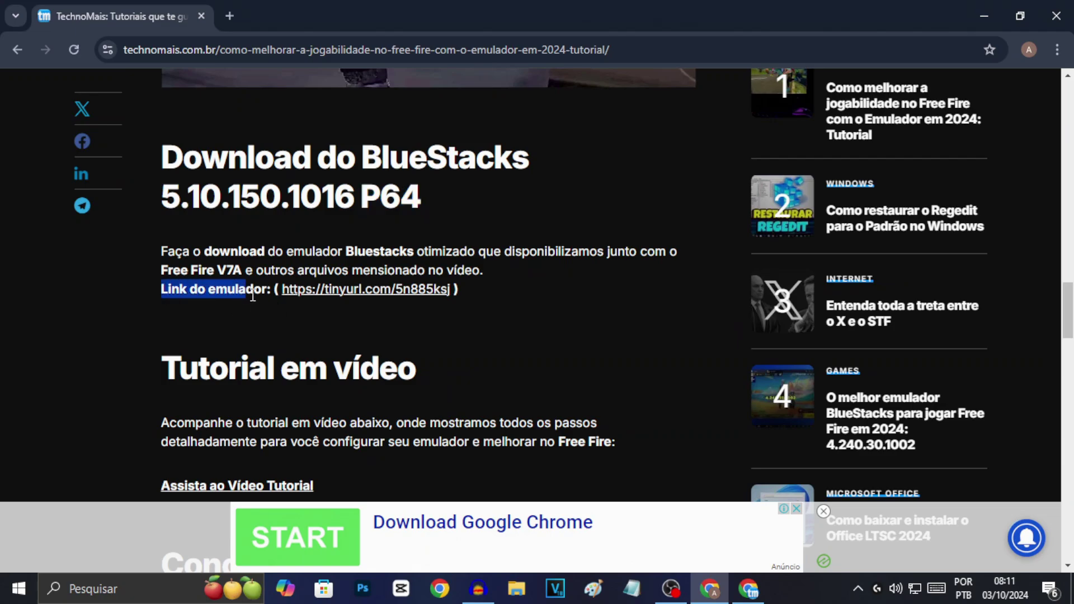
left_click(329, 292)
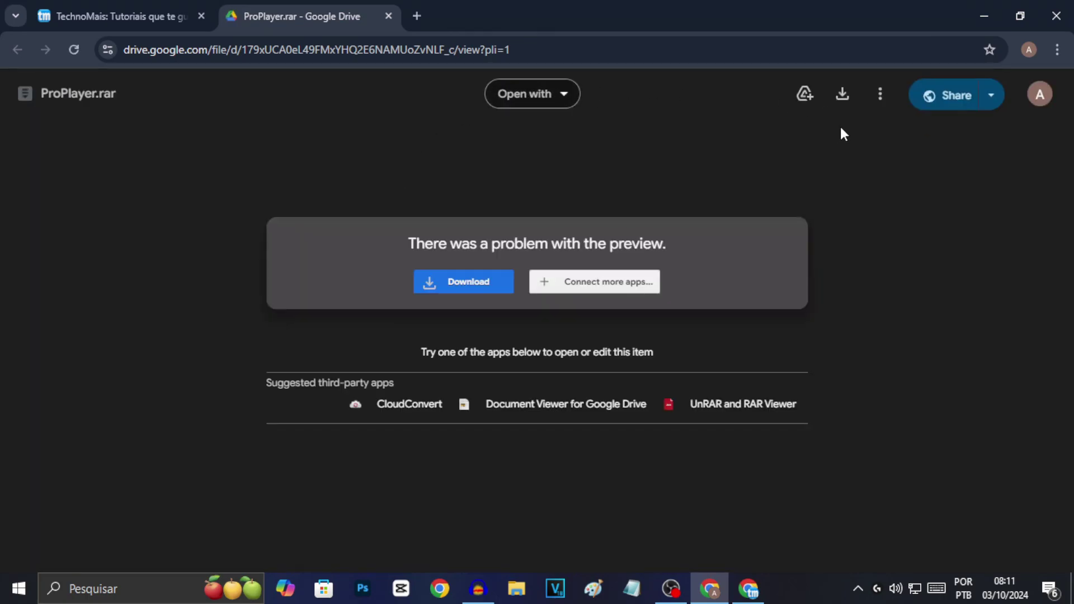
left_click(842, 95)
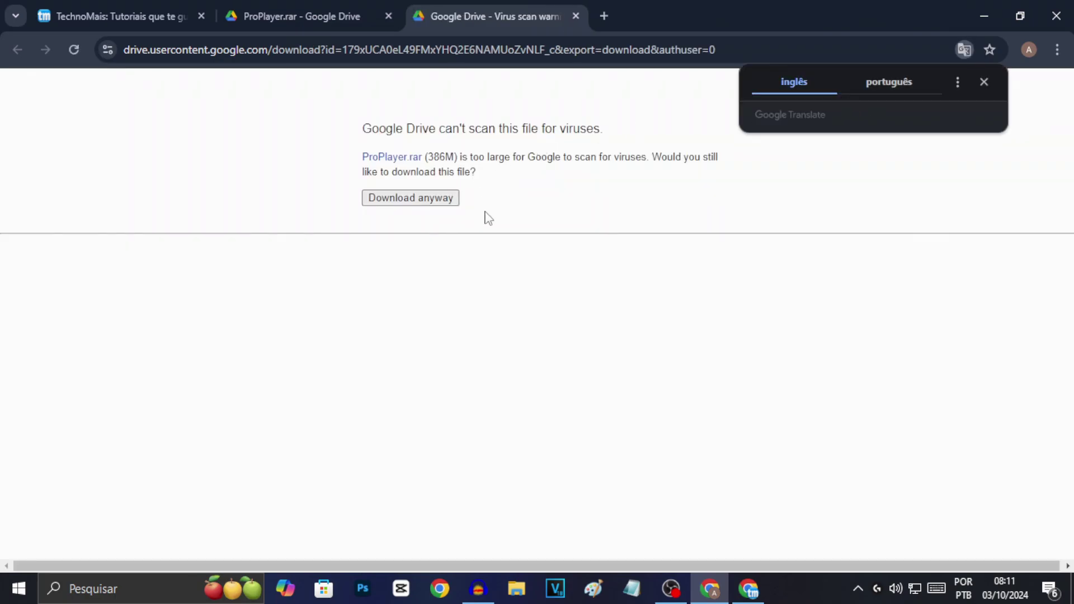
left_click(403, 200)
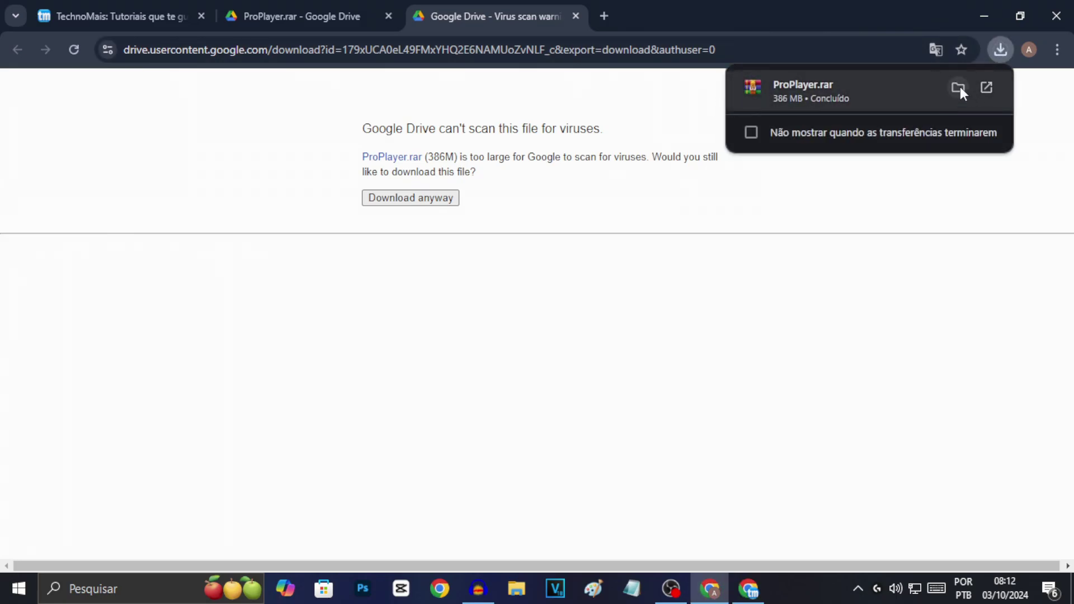
Show the downloaded ProPlayer archive in its folder and move it onto the desktop.
left_click(959, 88)
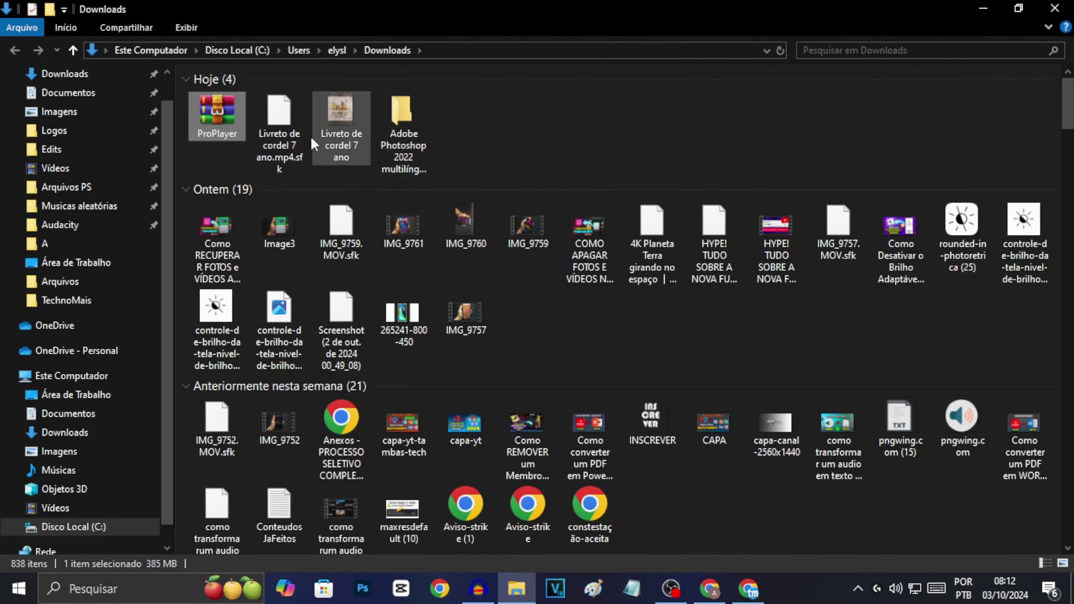
left_click_drag(209, 123, 445, 205)
left_click_drag(424, 160, 343, 104)
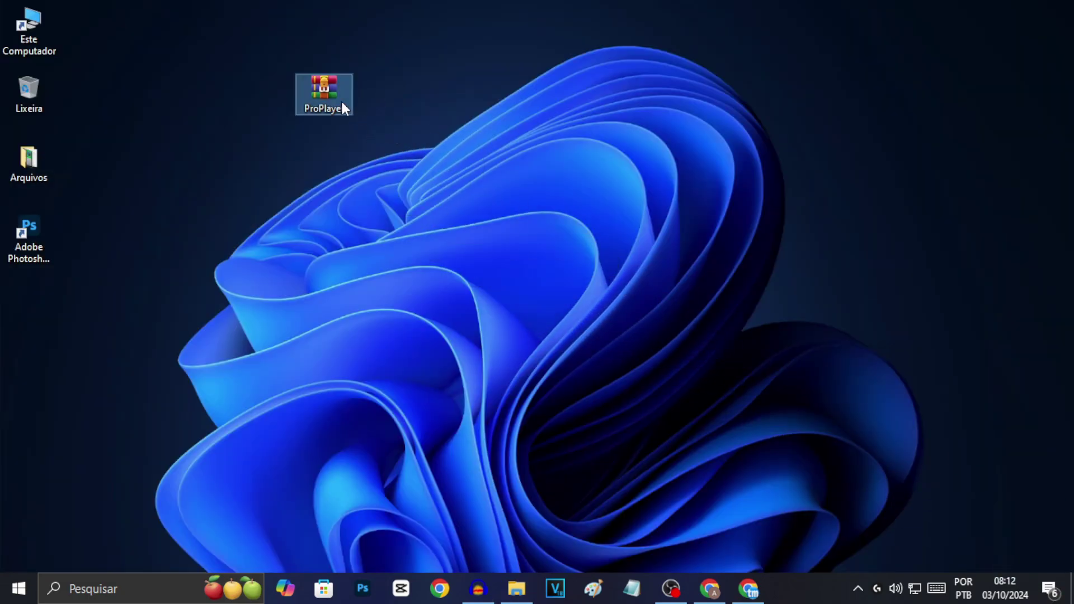
Extract the ProPlayer archive onto the desktop, place the extracted folder in free space and open it.
right_click(308, 86)
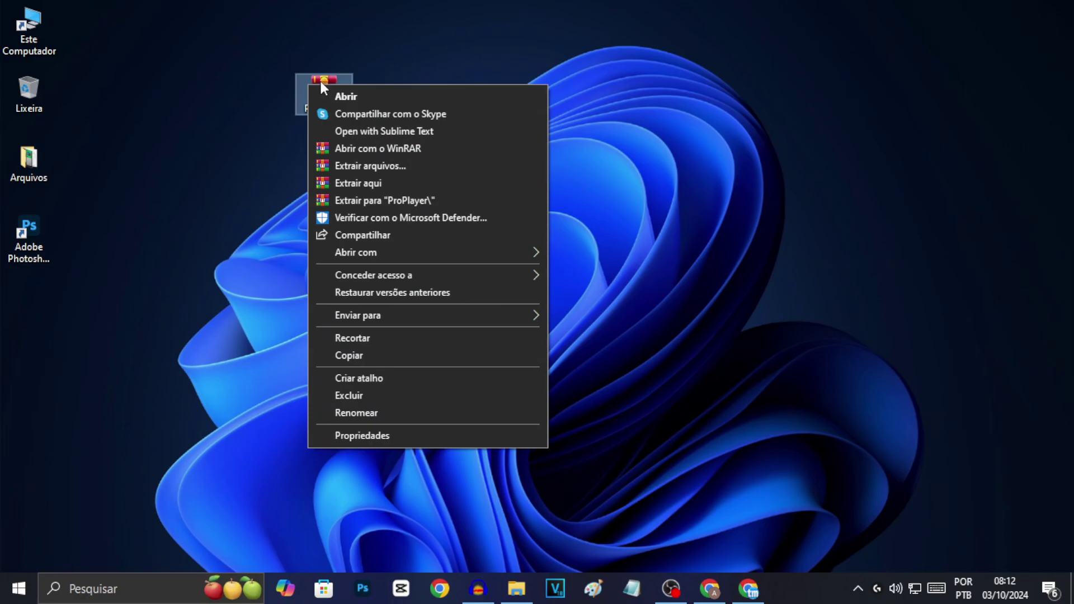
left_click(379, 183)
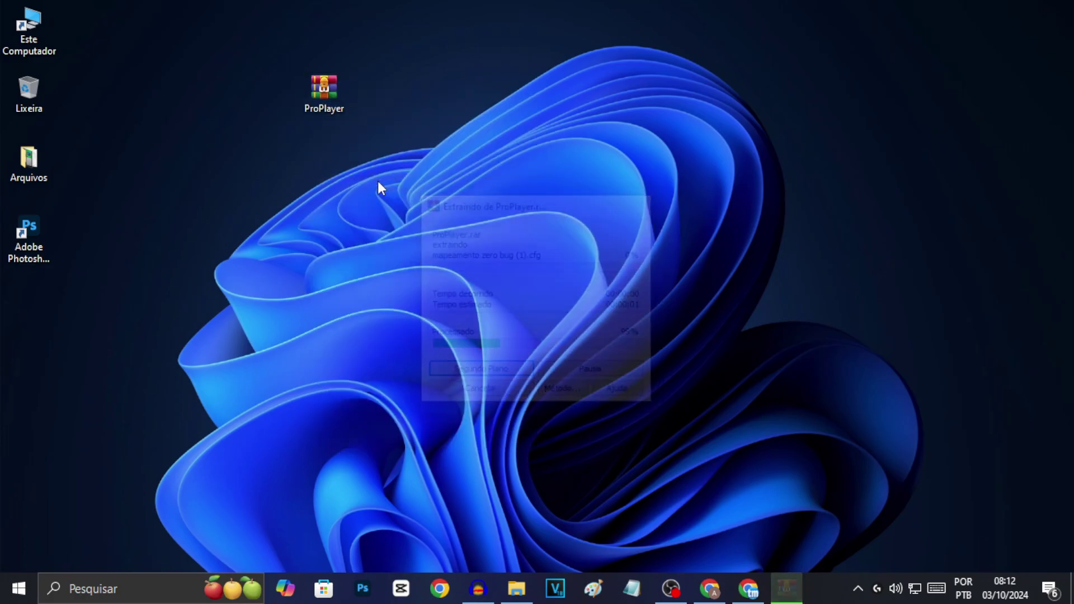
left_click_drag(37, 311, 197, 226)
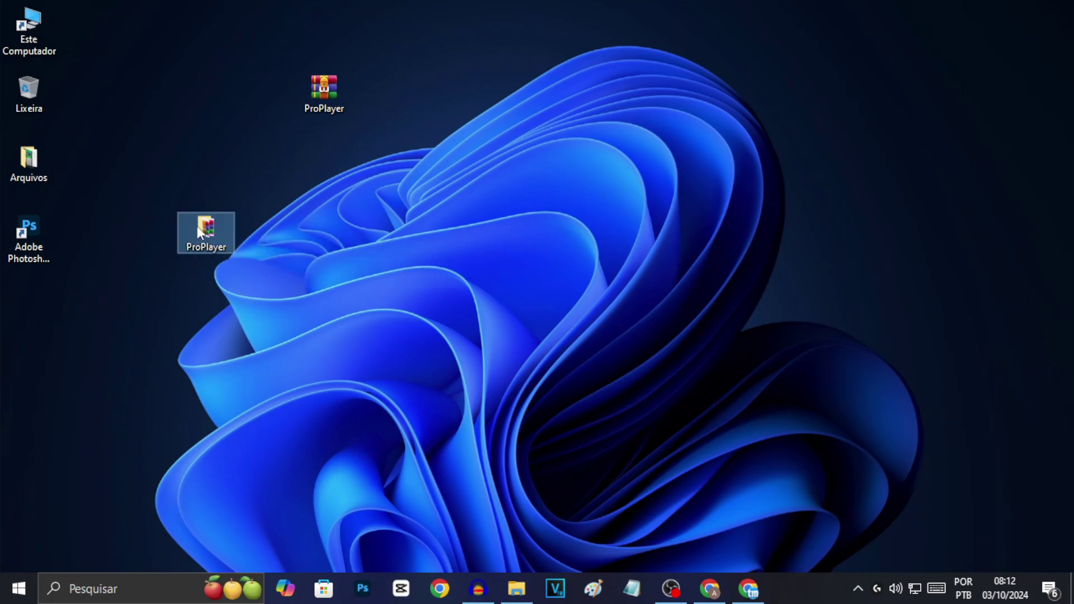
double_click(197, 226)
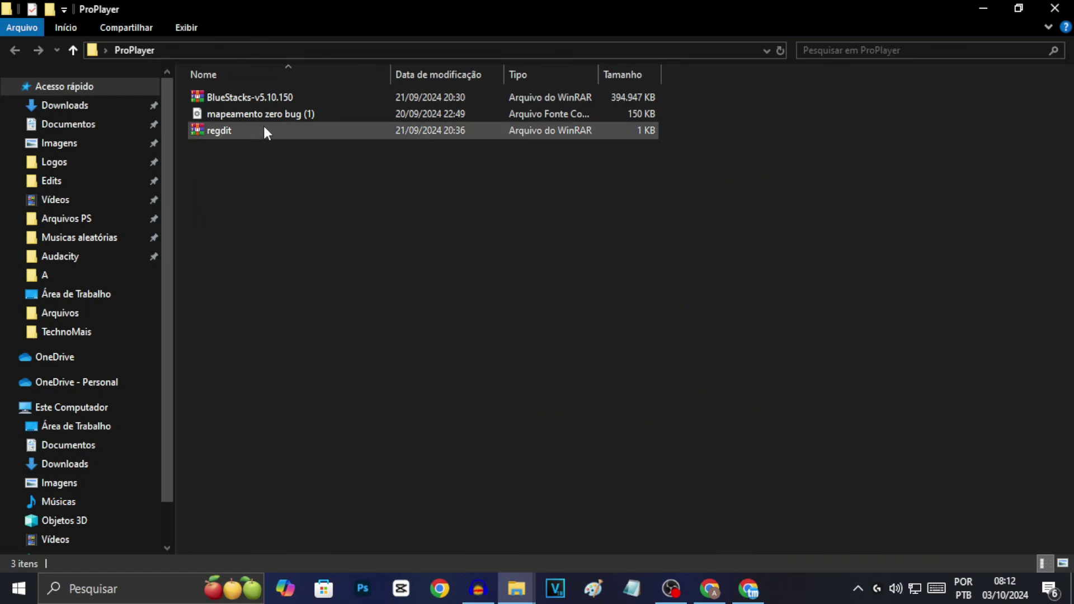
left_click(221, 100)
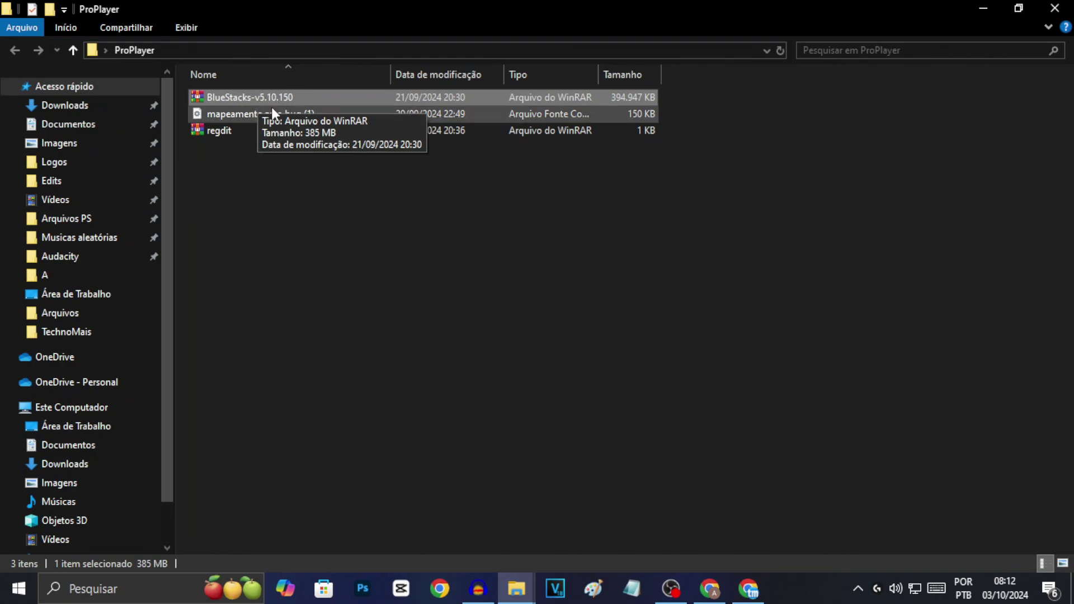
left_click(372, 115)
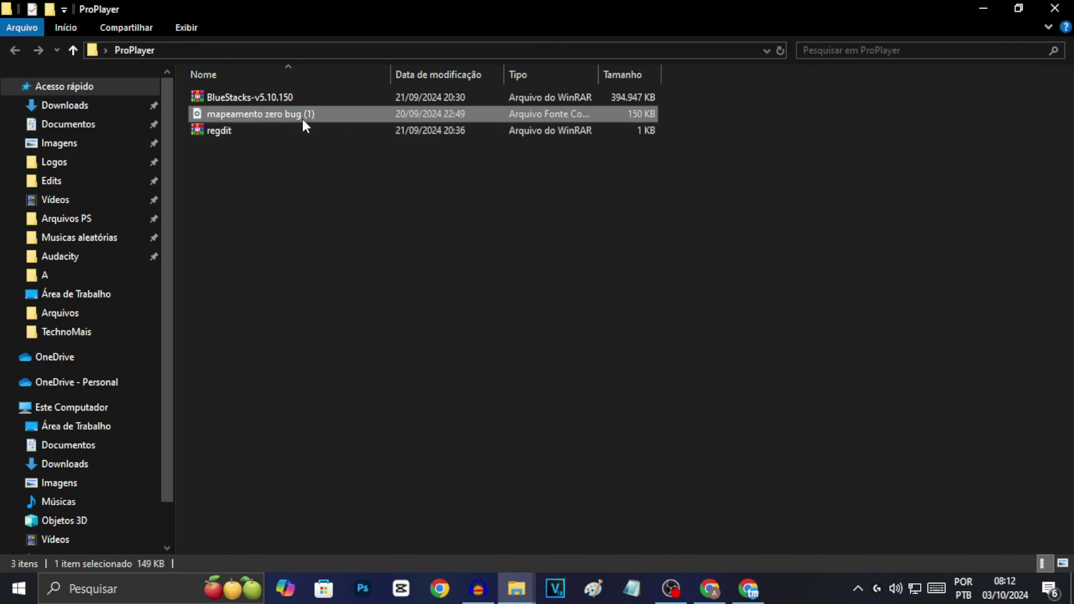
left_click(263, 132)
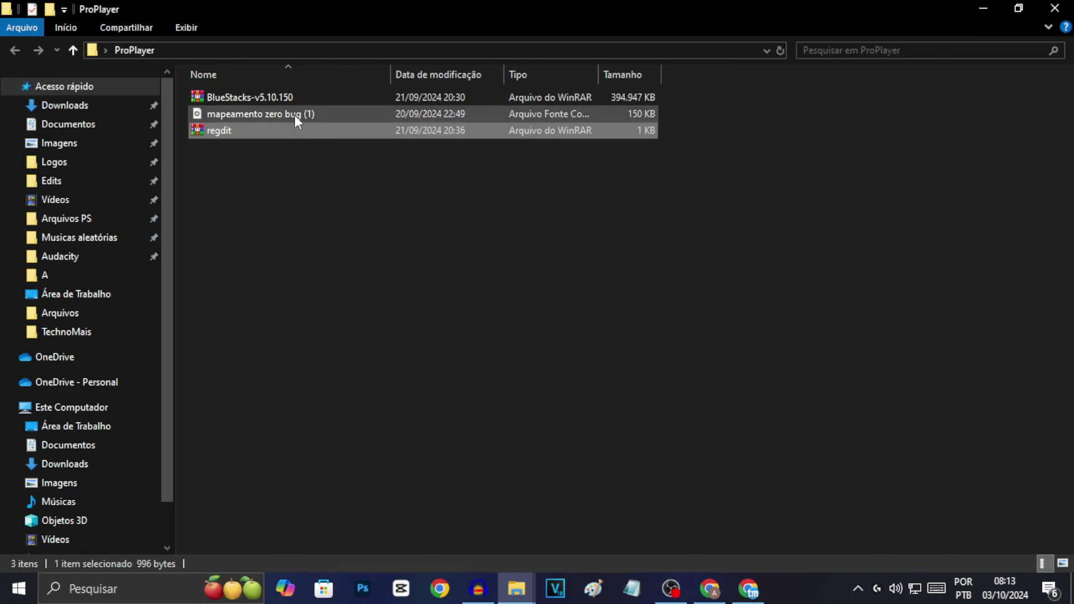
Extract the BlueStacks-v5.10.150 archive directly into the ProPlayer folder.
left_click(303, 94)
right_click(262, 97)
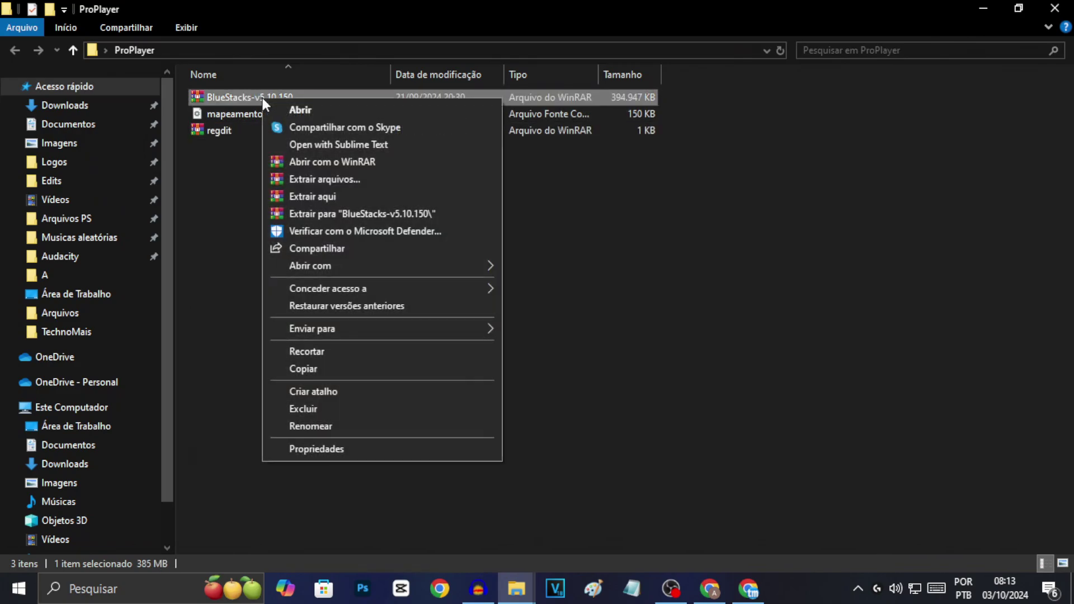
left_click(316, 197)
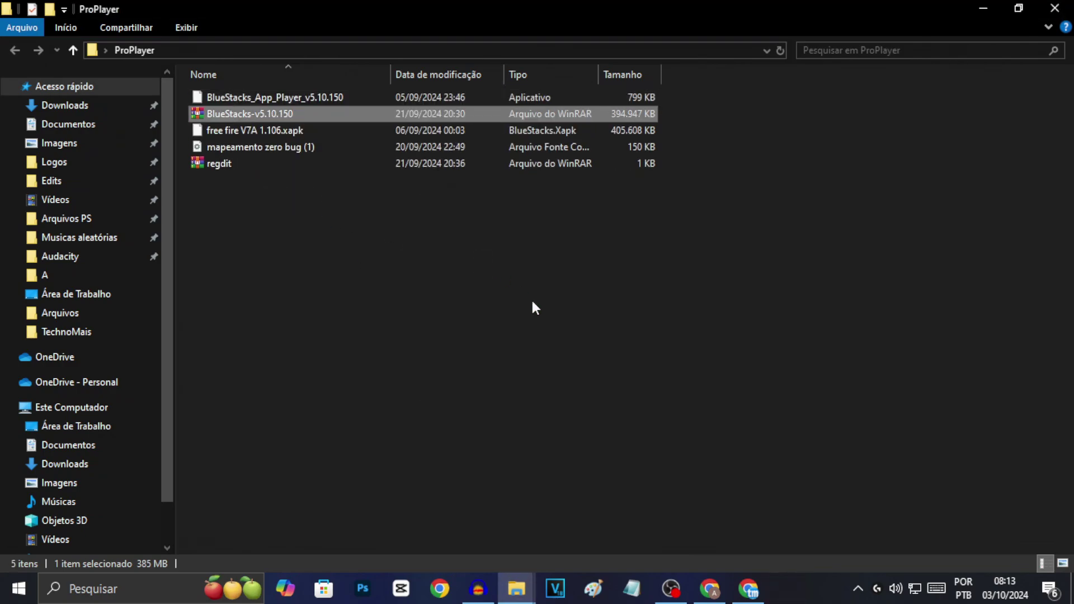
left_click(533, 305)
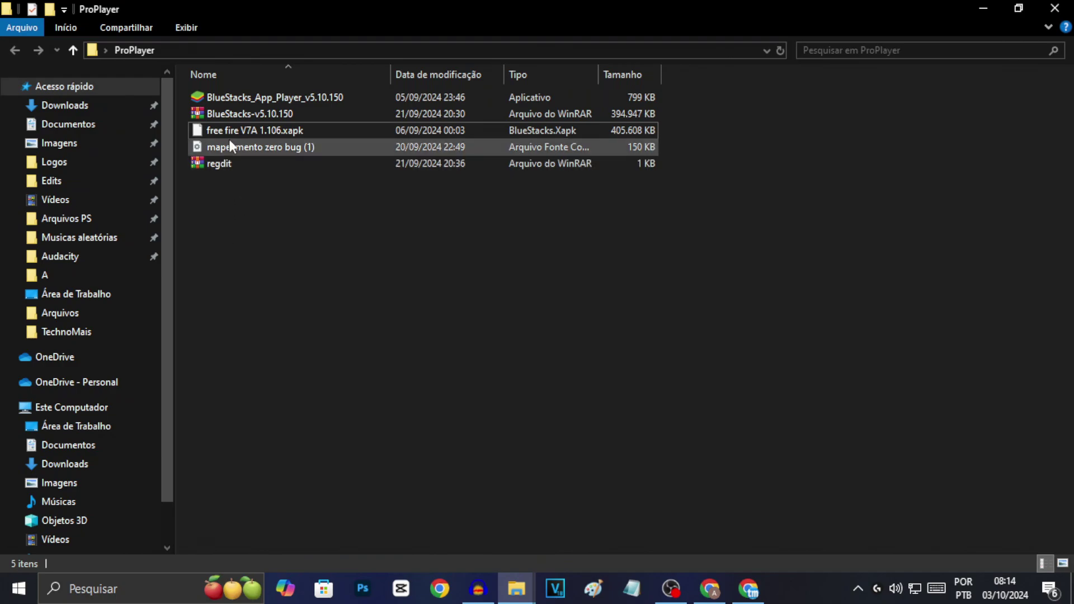
left_click(242, 99)
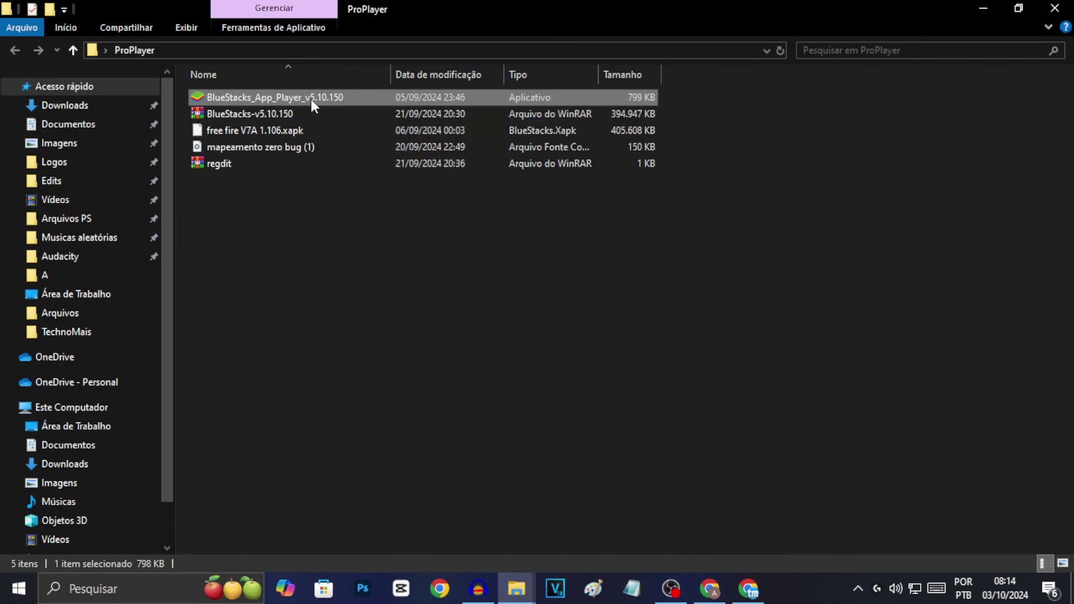
left_click(258, 129)
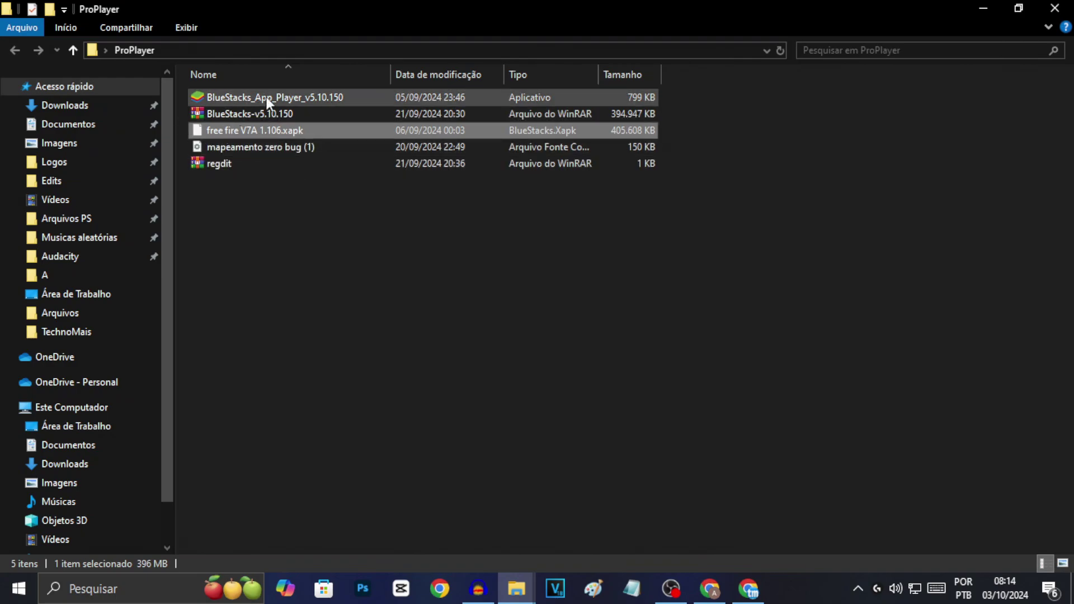
Run BlueStacks_App_Player_v5.10.150 as administrator and start the BlueStacks 5 installation with the default settings.
left_click(251, 102)
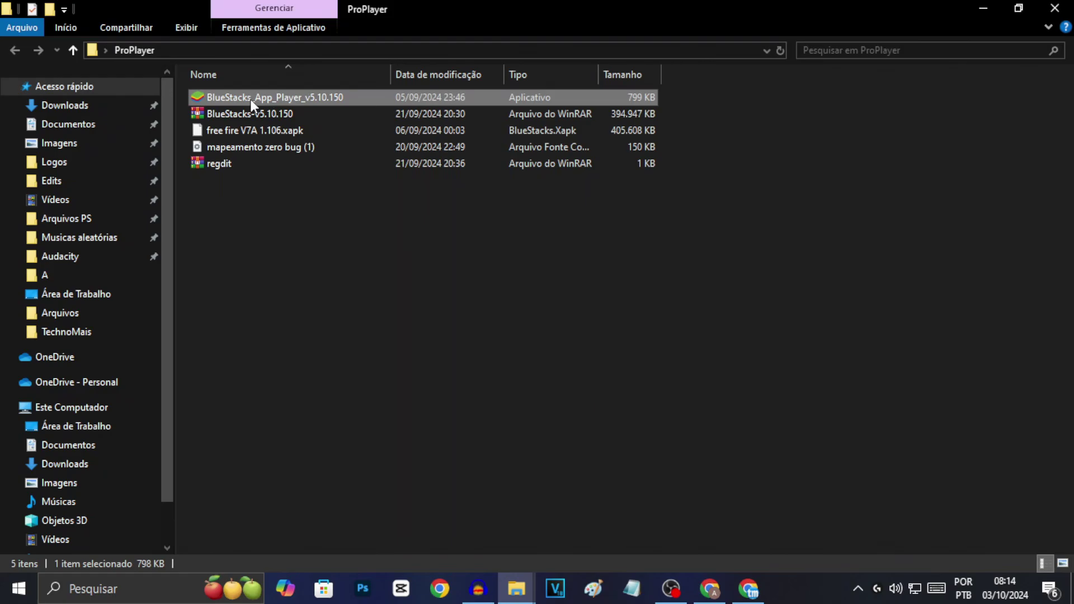
right_click(251, 102)
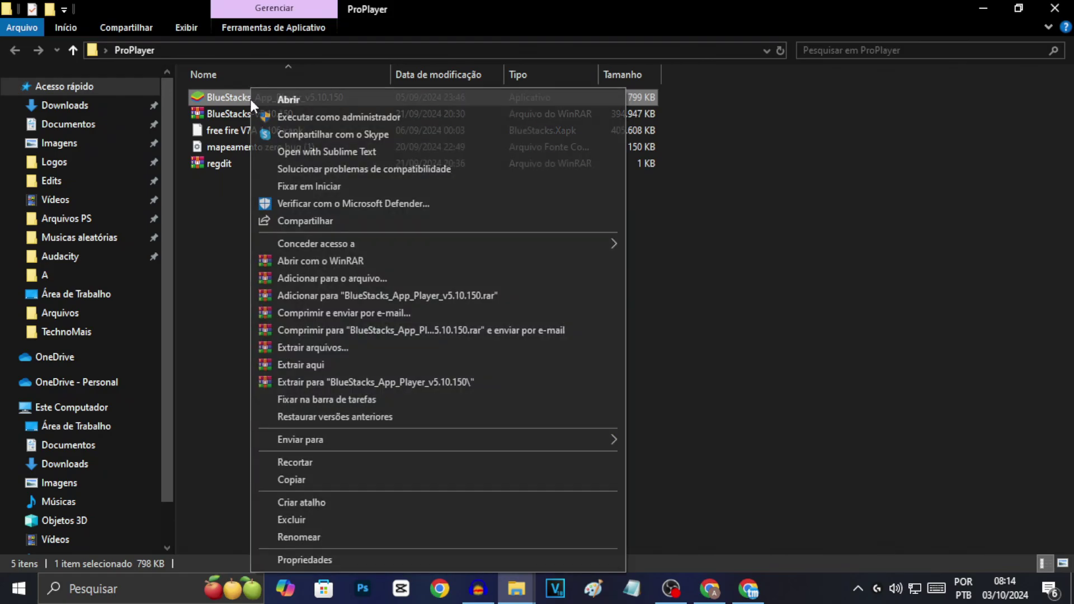
left_click(327, 118)
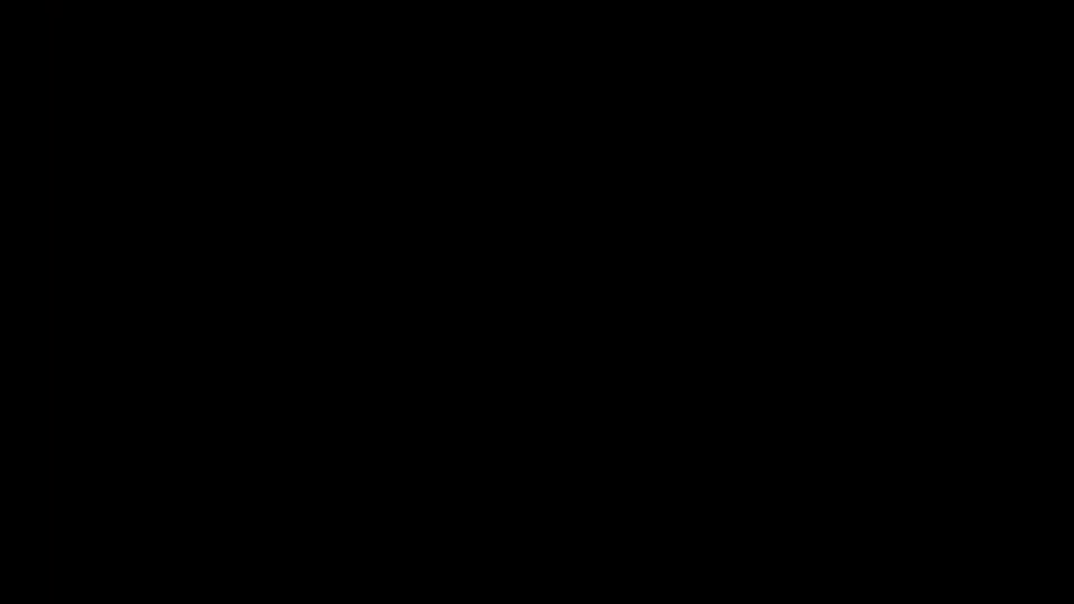
left_click(479, 401)
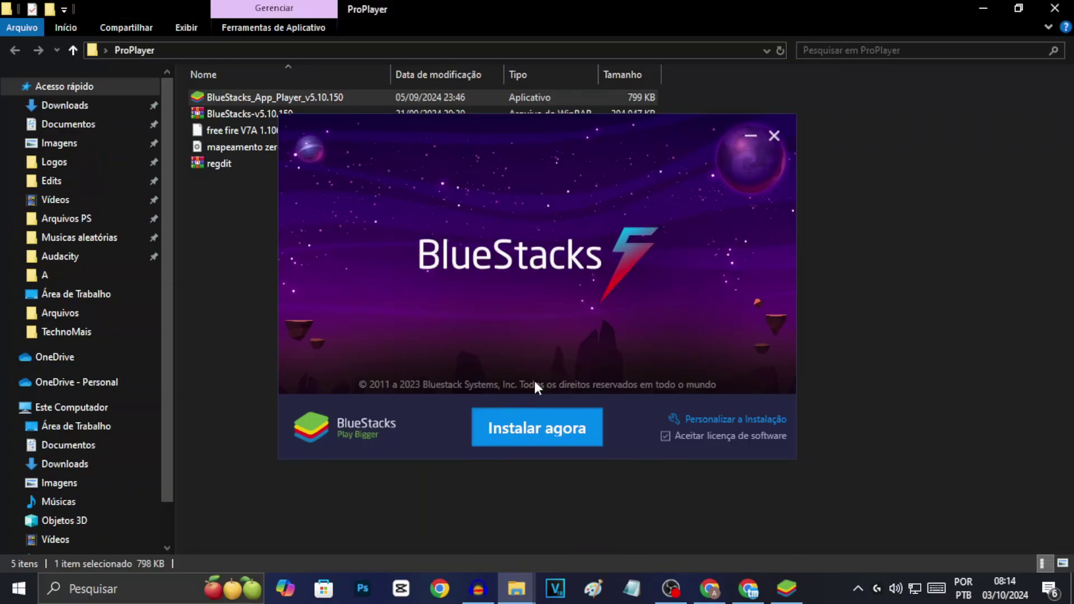
left_click(532, 433)
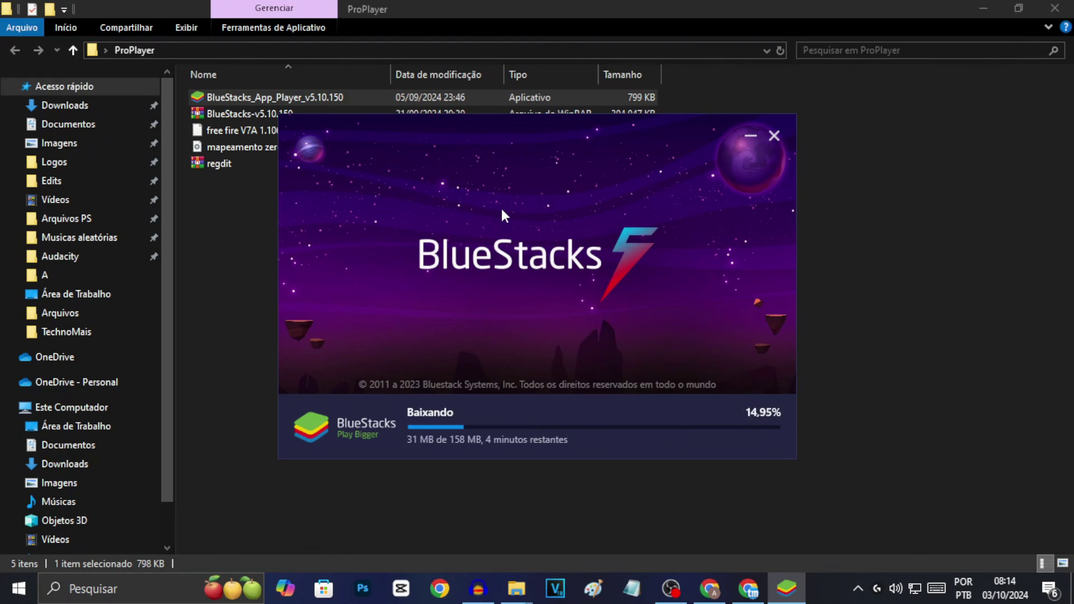
Clear the other windows off the desktop and bring the BlueStacks installer window back to follow its progress.
left_click_drag(525, 164, 542, 175)
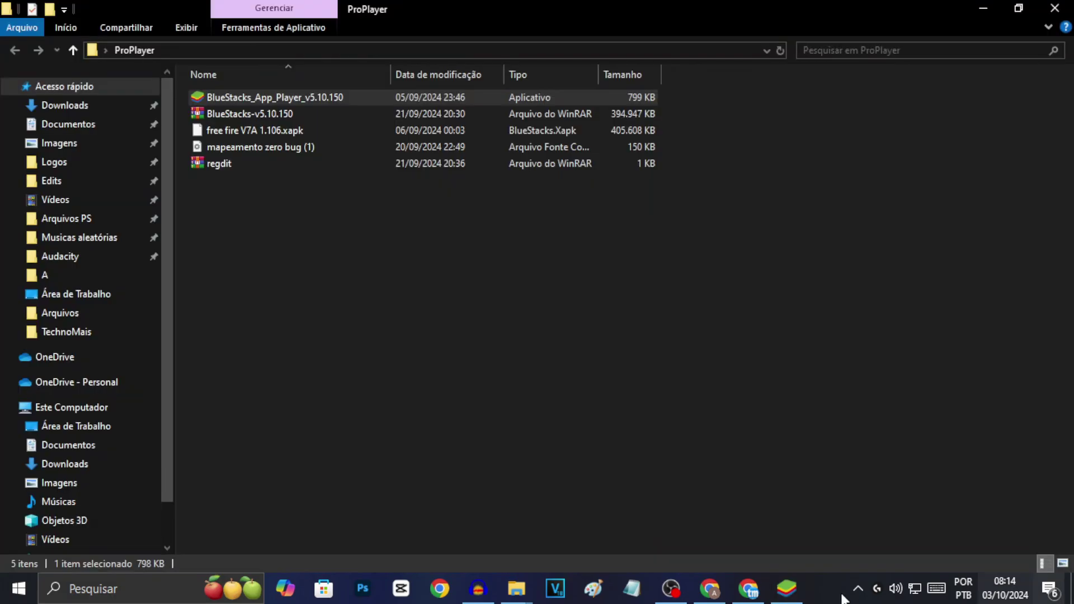
left_click(787, 588)
key("super+d")
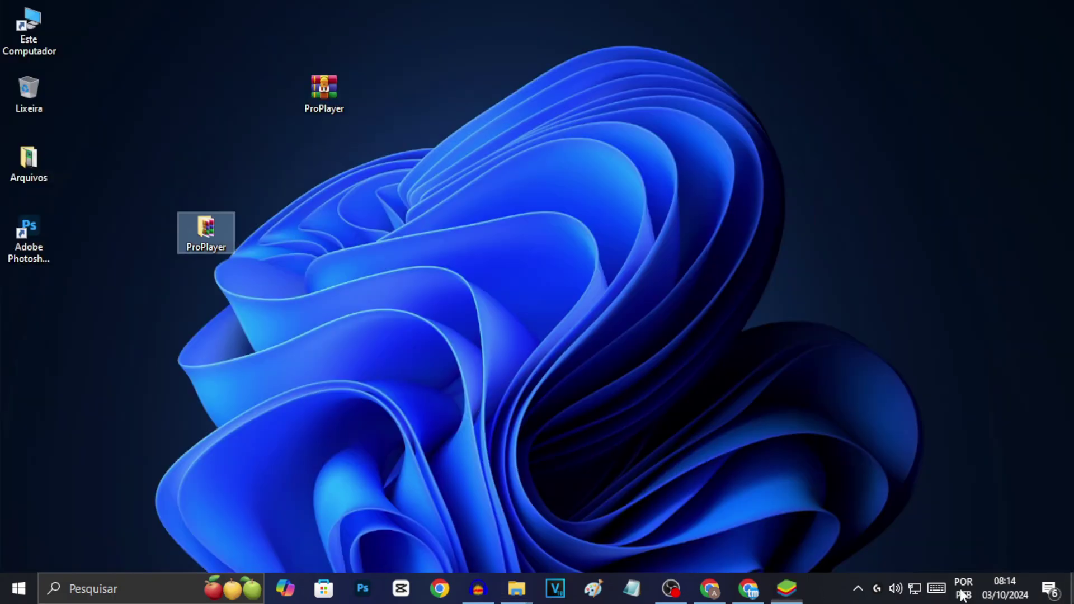
left_click(786, 587)
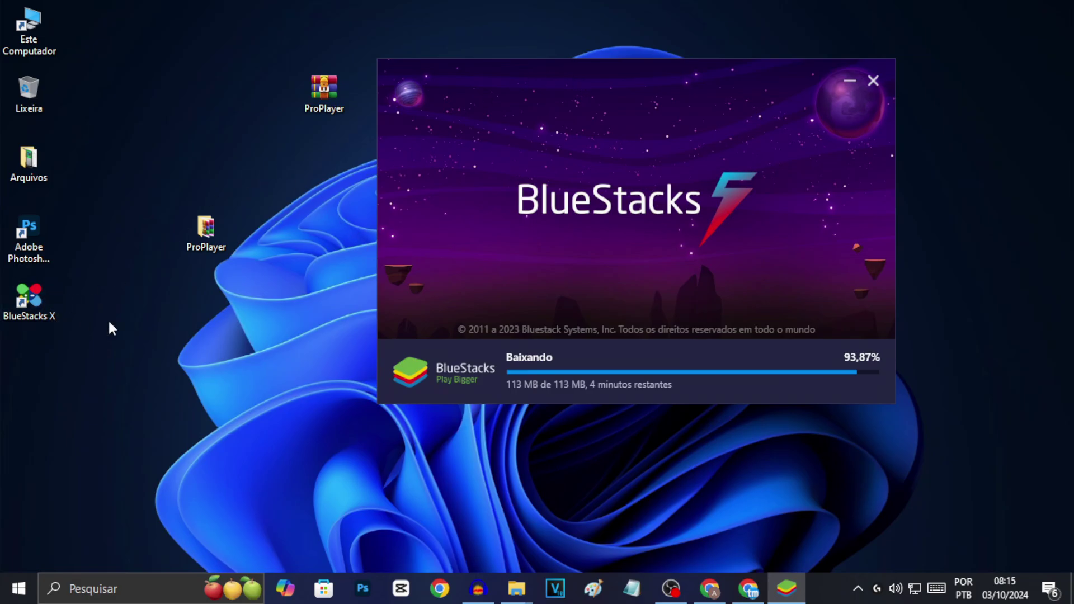
Let the BlueStacks installation finish and exit the BlueStacks App Player window that starts, confirming the closure.
mouse_move(45, 308)
left_mouse_down()
mouse_move(106, 175)
mouse_move(136, 260)
mouse_move(45, 304)
mouse_move(31, 299)
left_mouse_up()
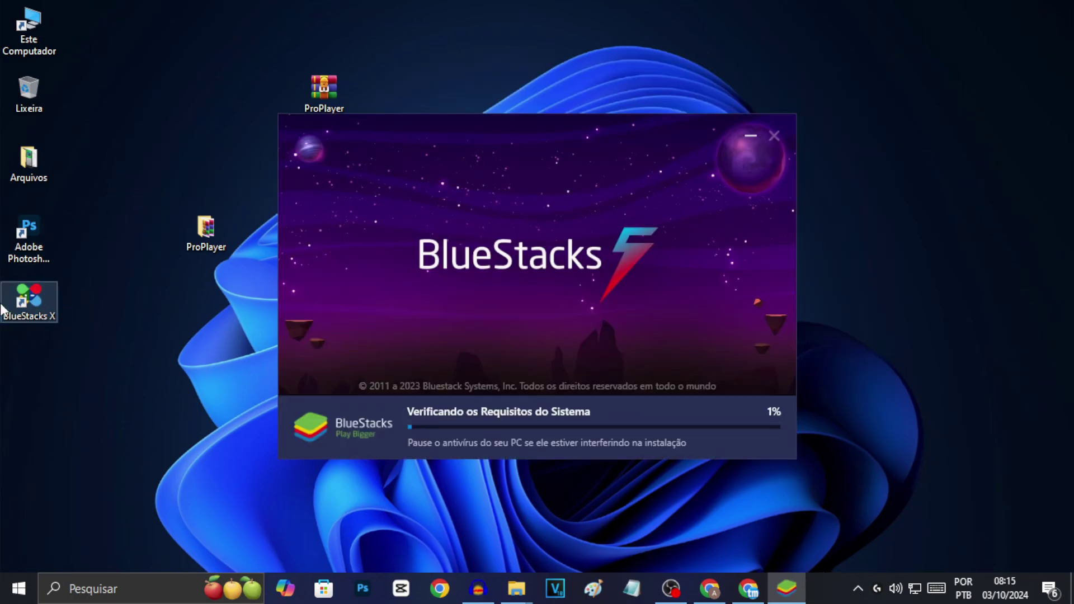
left_click(343, 337)
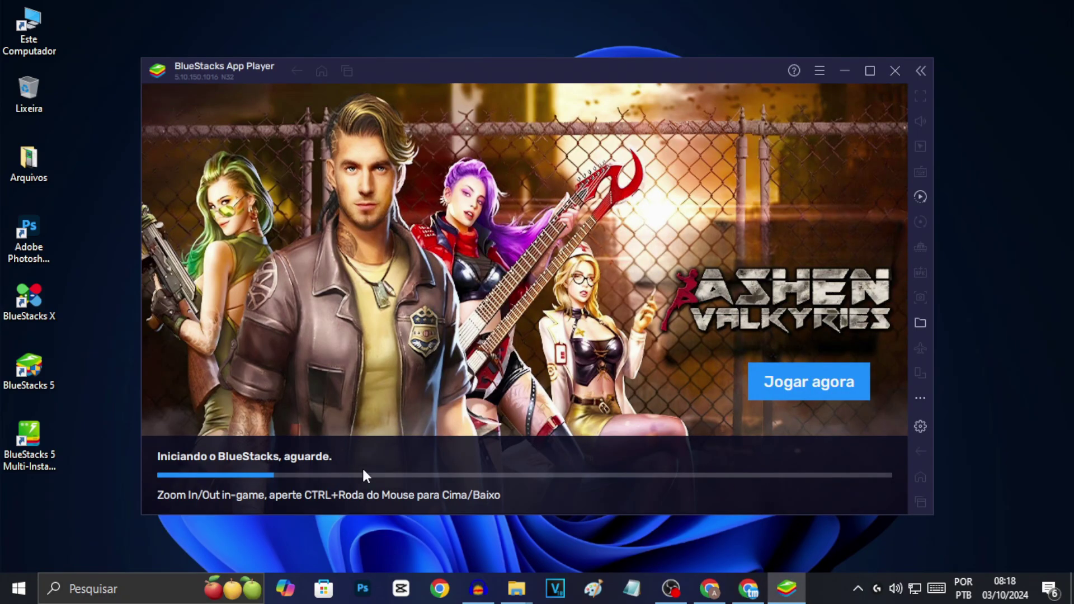
left_click_drag(465, 73, 516, 71)
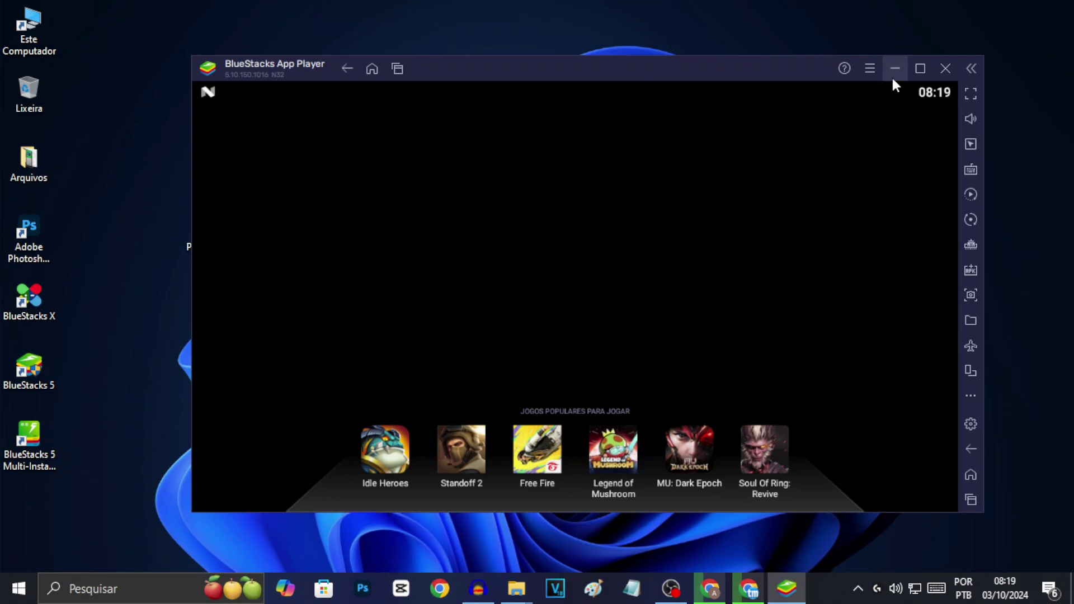
left_click(938, 73)
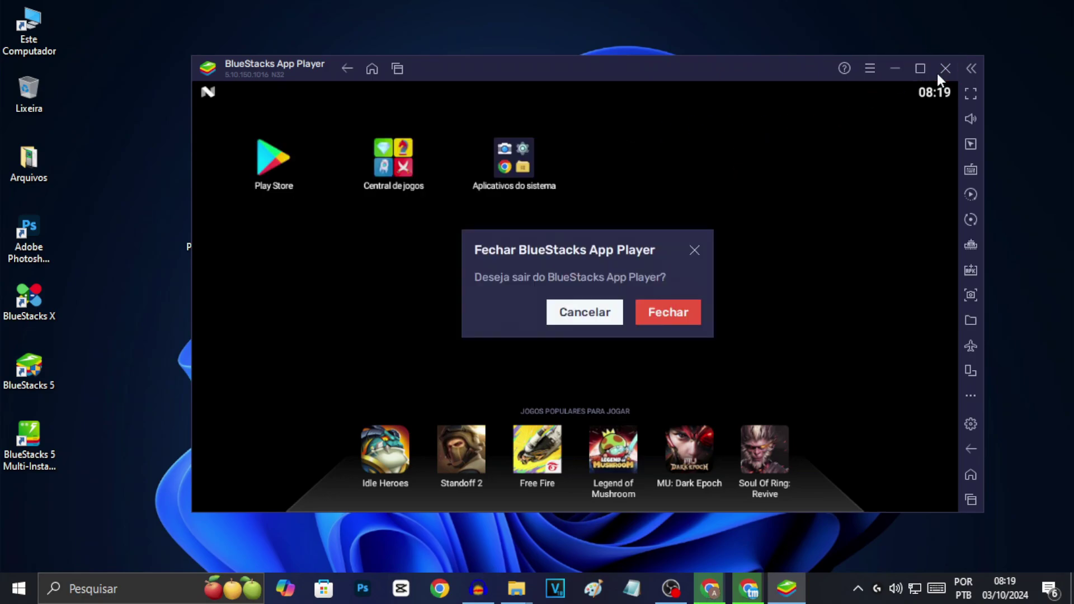
left_click(669, 313)
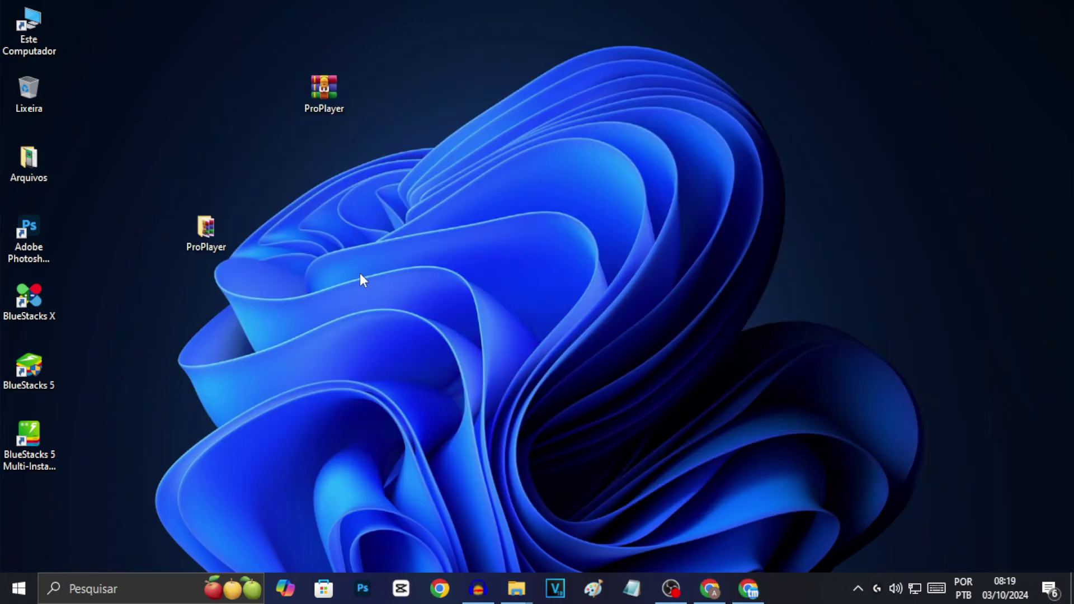
Open the BlueStacks 5 Multi-Instance Manager and begin a fresh instance with the Pie 64-bit Android version.
left_click(49, 445)
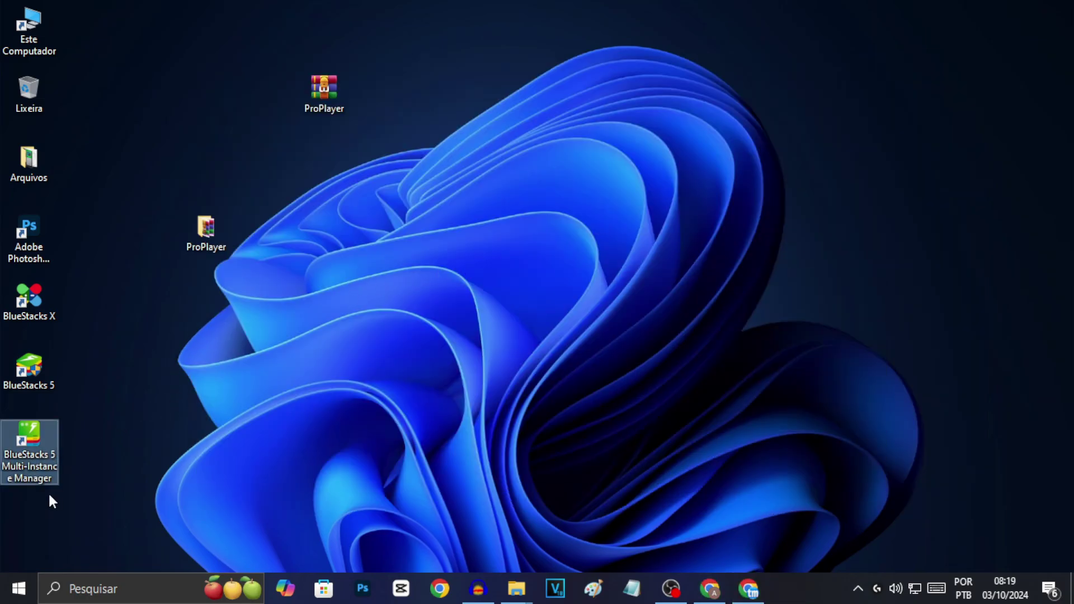
double_click(32, 462)
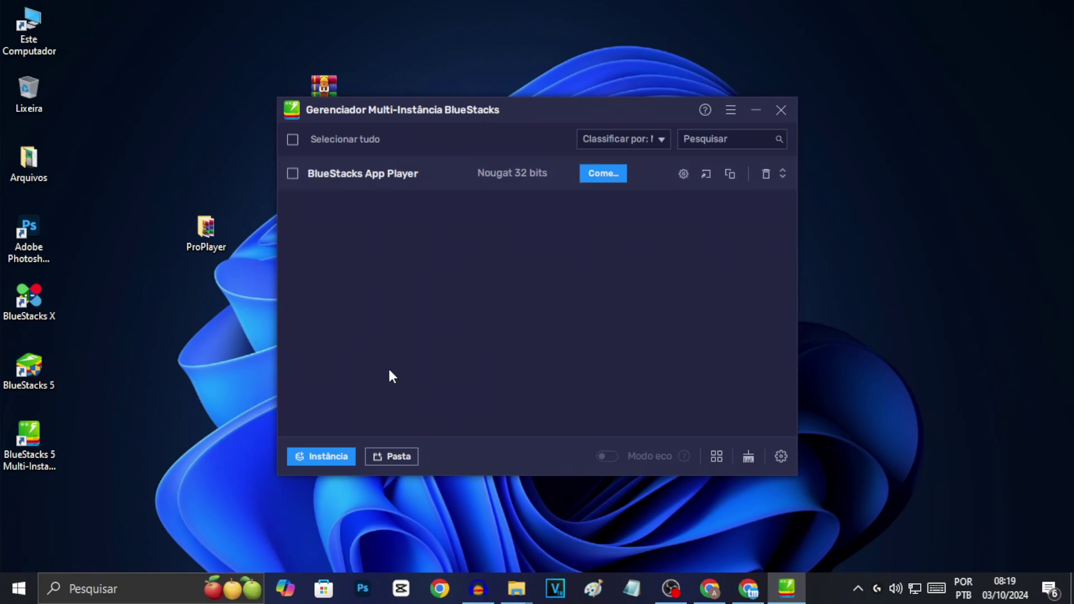
left_click(322, 457)
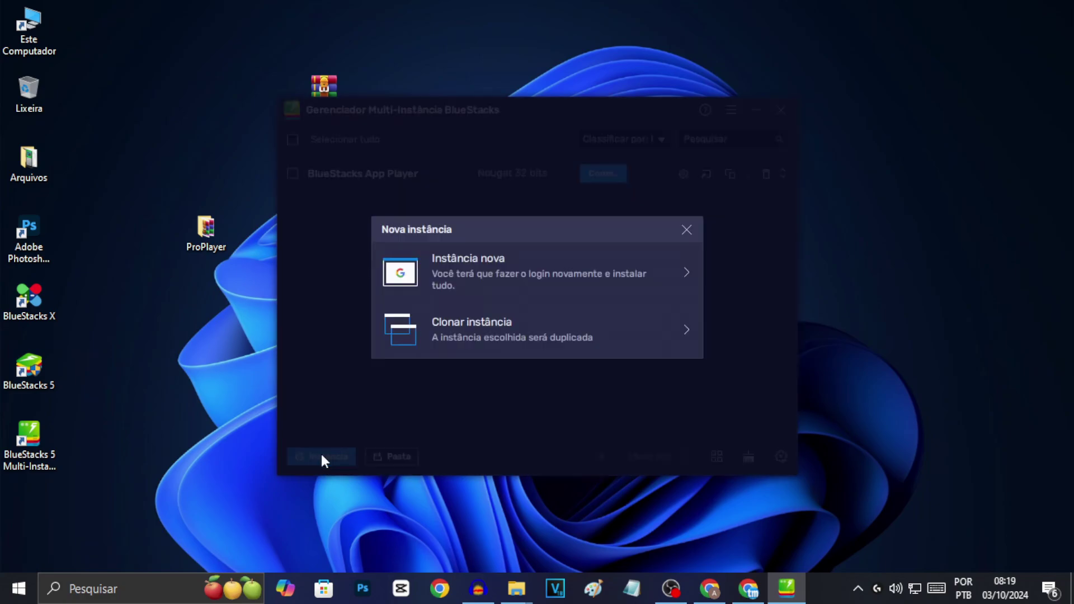
left_click(454, 278)
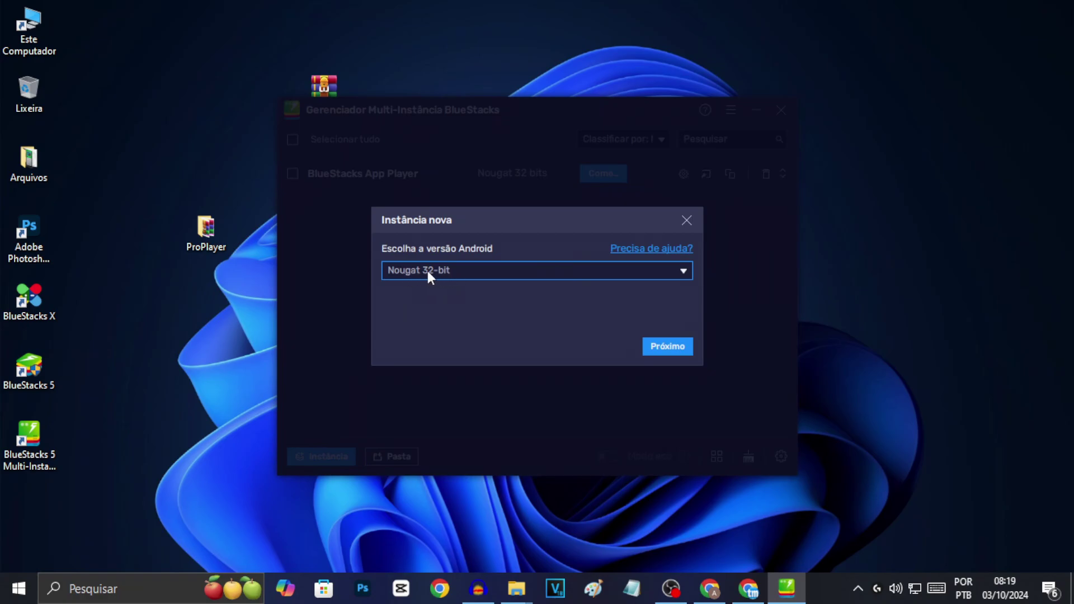
left_click(510, 275)
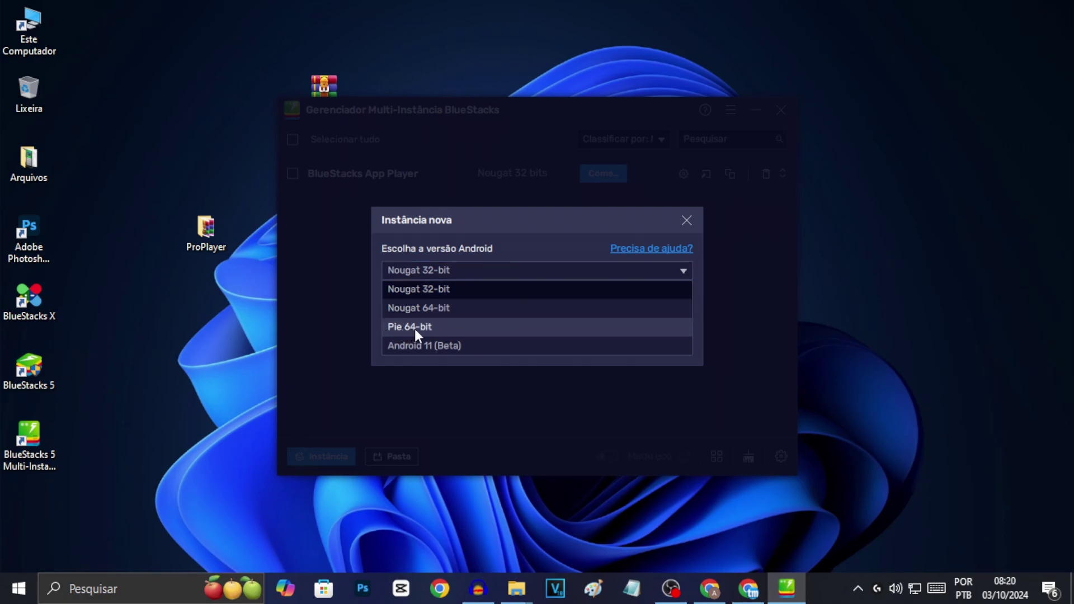
left_click(478, 333)
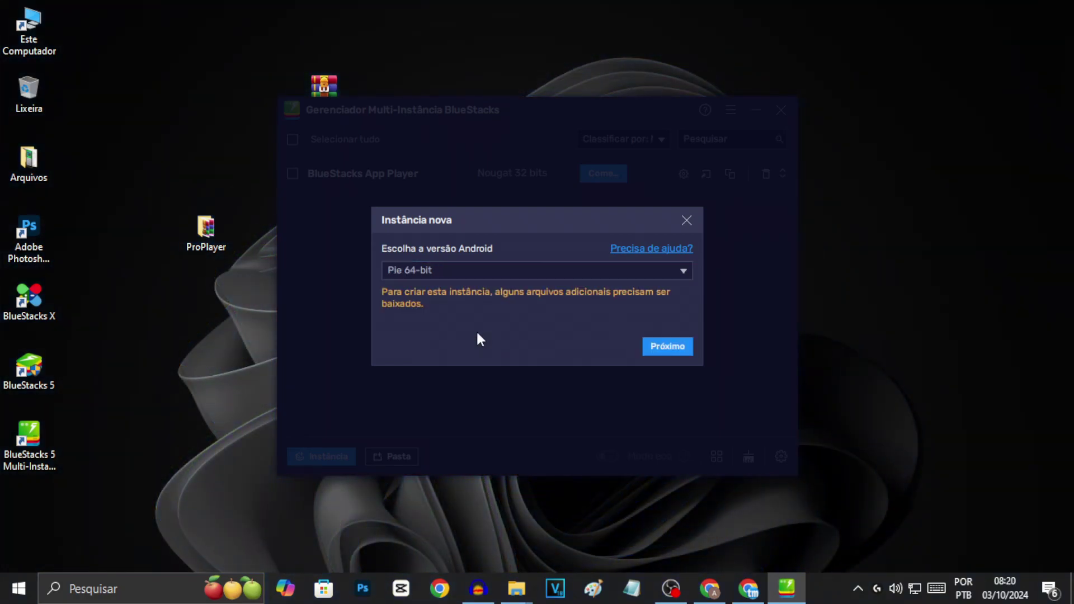
left_click(677, 348)
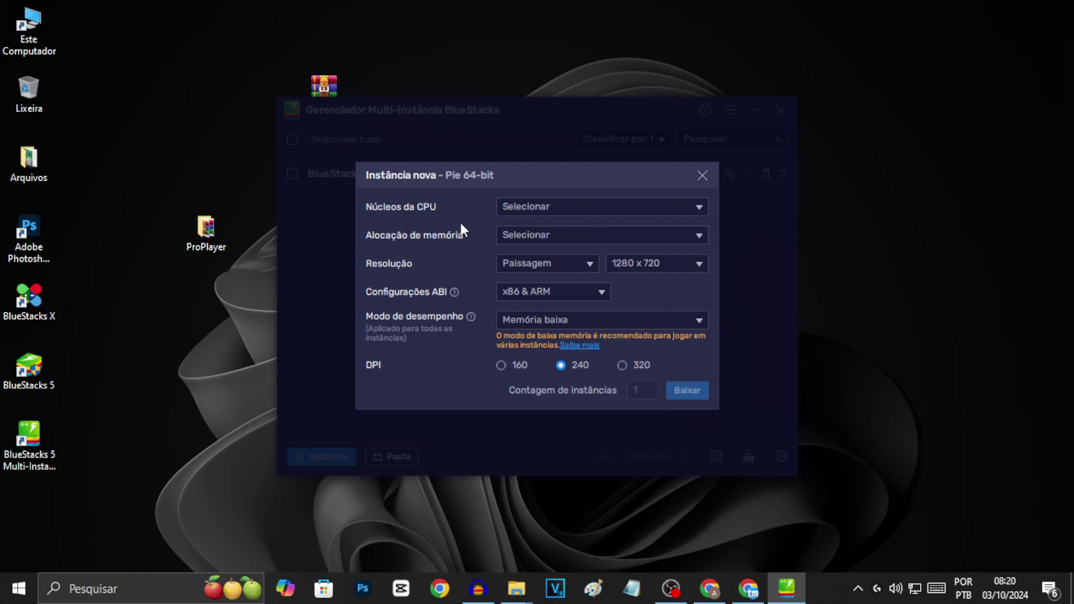
Set the new instance's CPU cores to Médio (2 núcleos) and its memory allocation to Alto (4 GB).
left_click(525, 206)
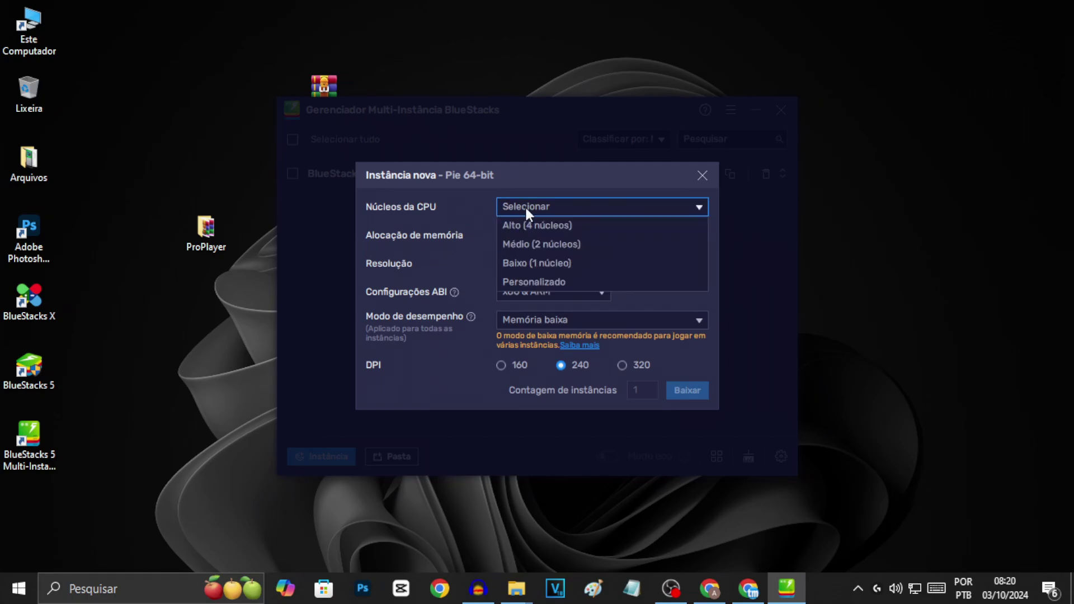
left_click(546, 246)
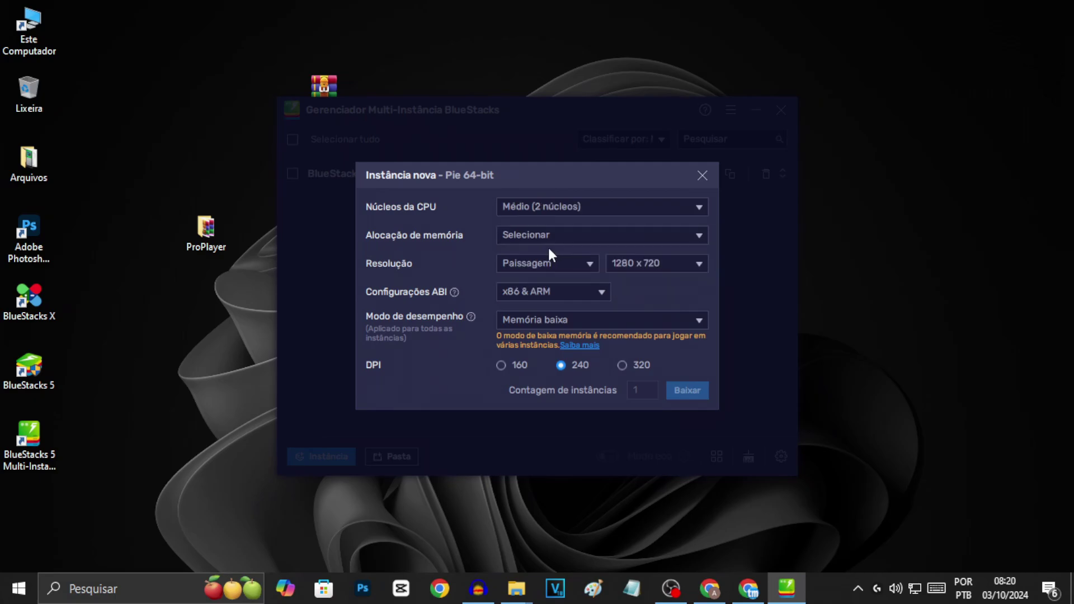
left_click(525, 205)
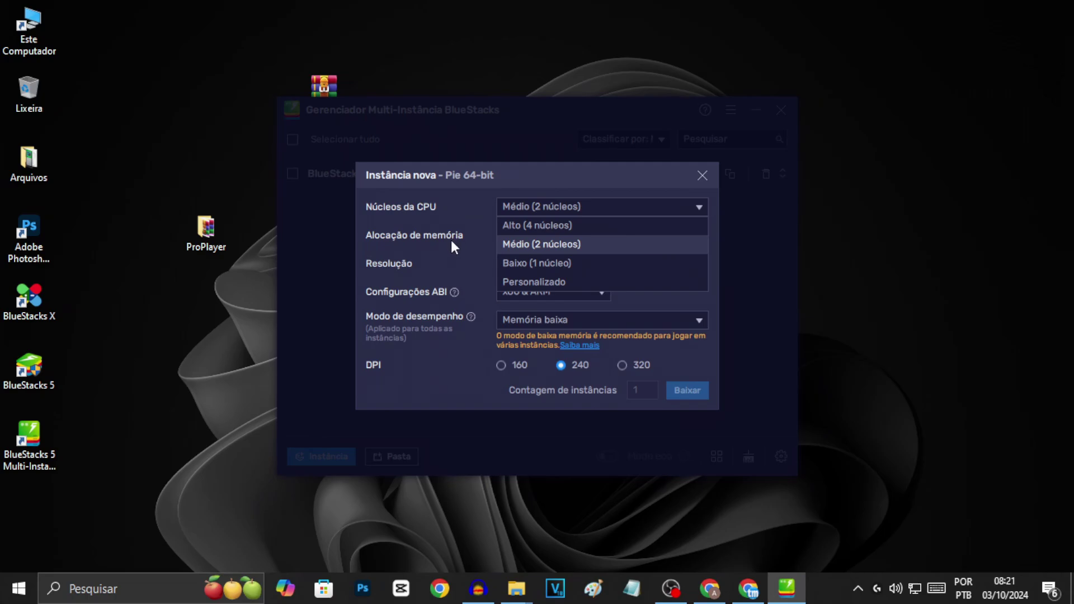
left_click(518, 243)
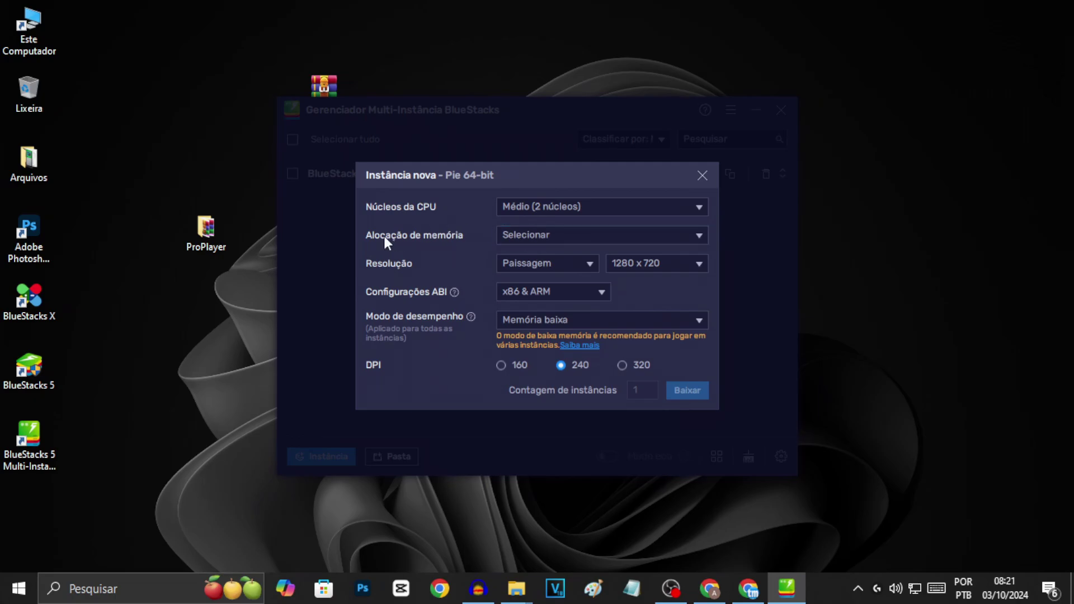
left_click(532, 236)
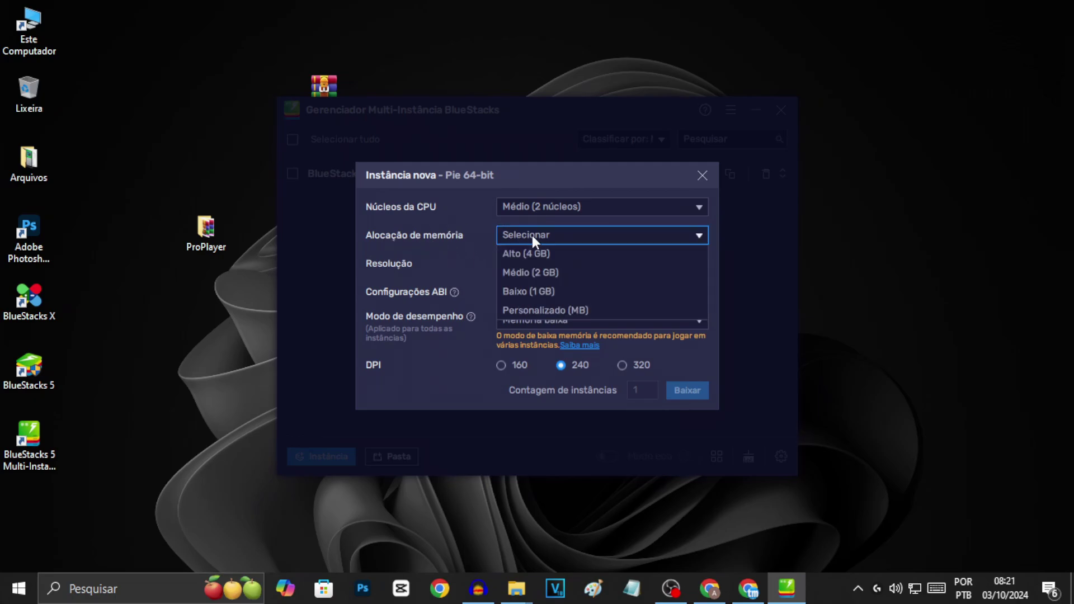
left_click(568, 257)
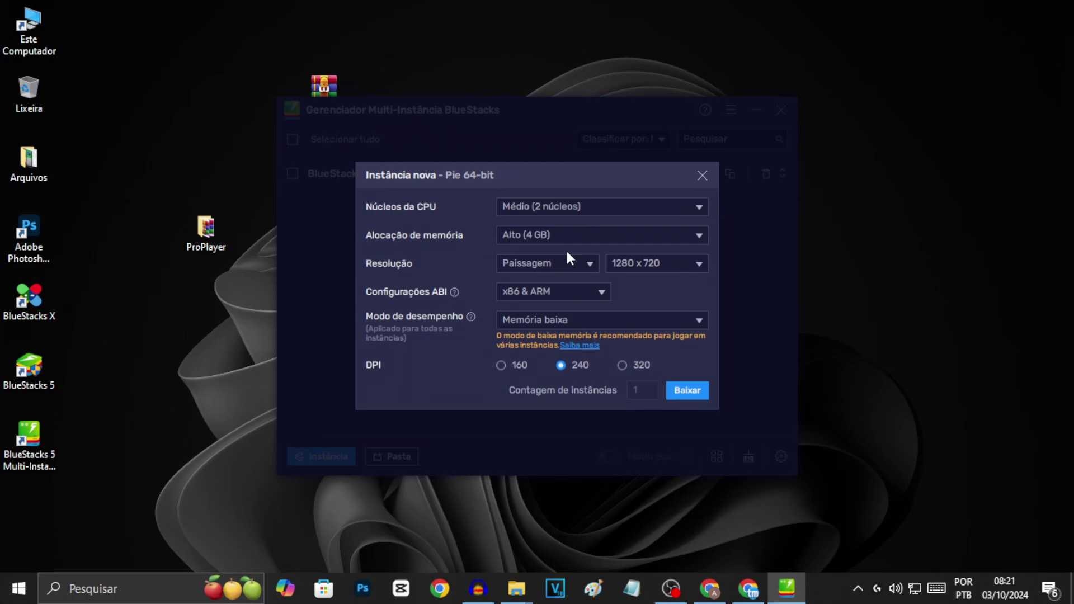
left_click(596, 237)
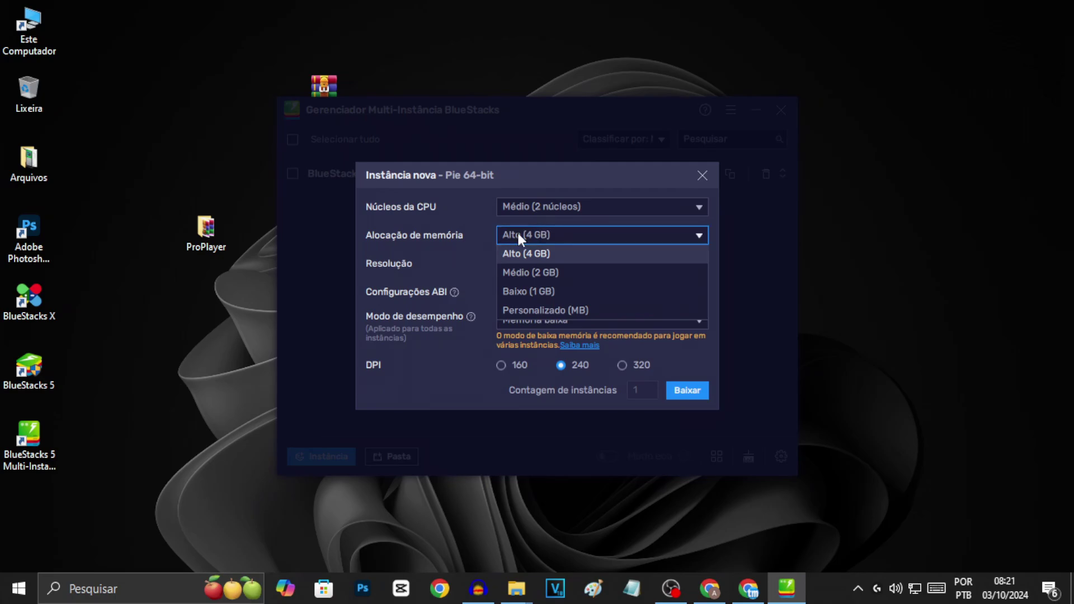
left_click(482, 270)
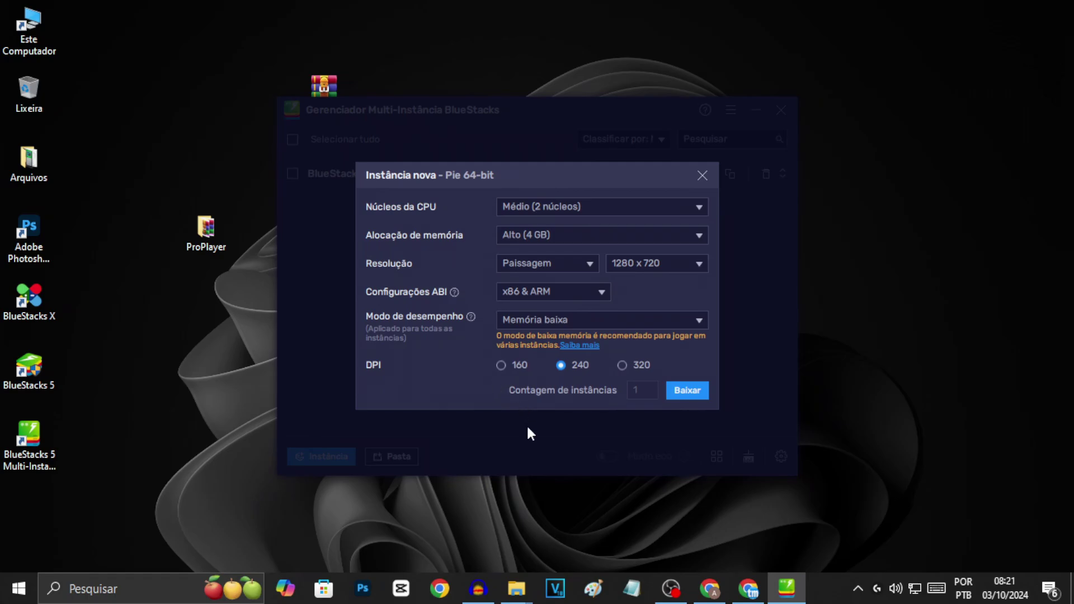
Search Windows for "resolução" and check the monitor's screen resolution in the display settings, returning to the instance setup.
left_click(528, 267)
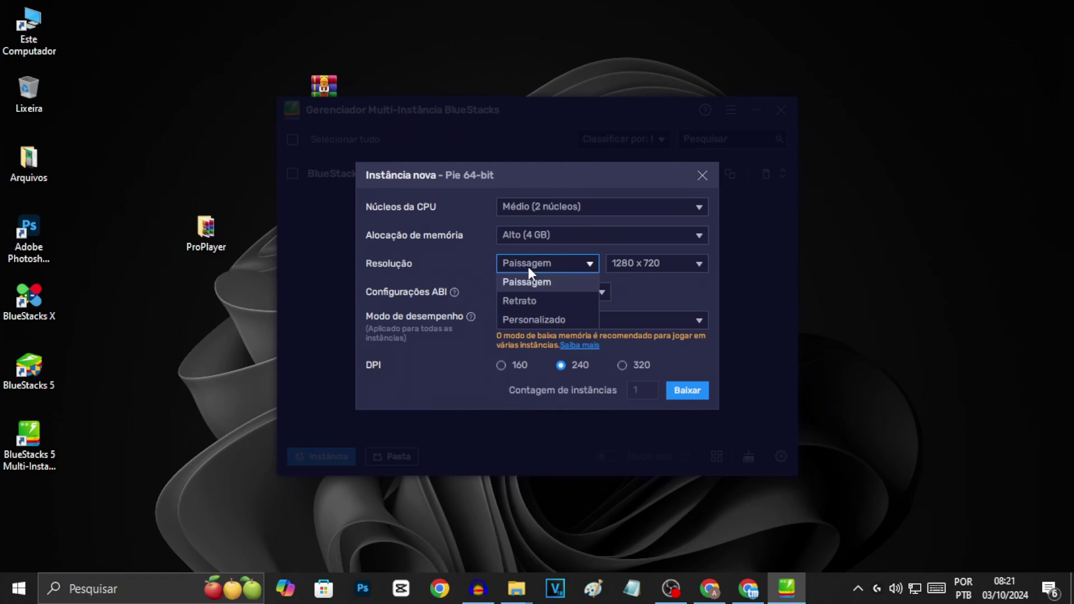
left_click(581, 270)
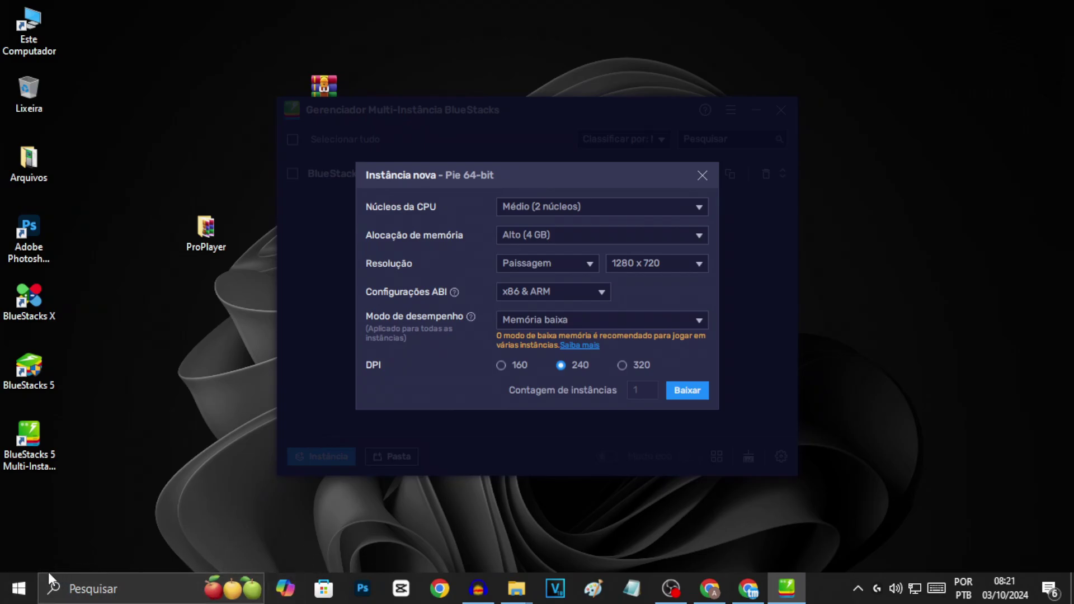
left_click(31, 585)
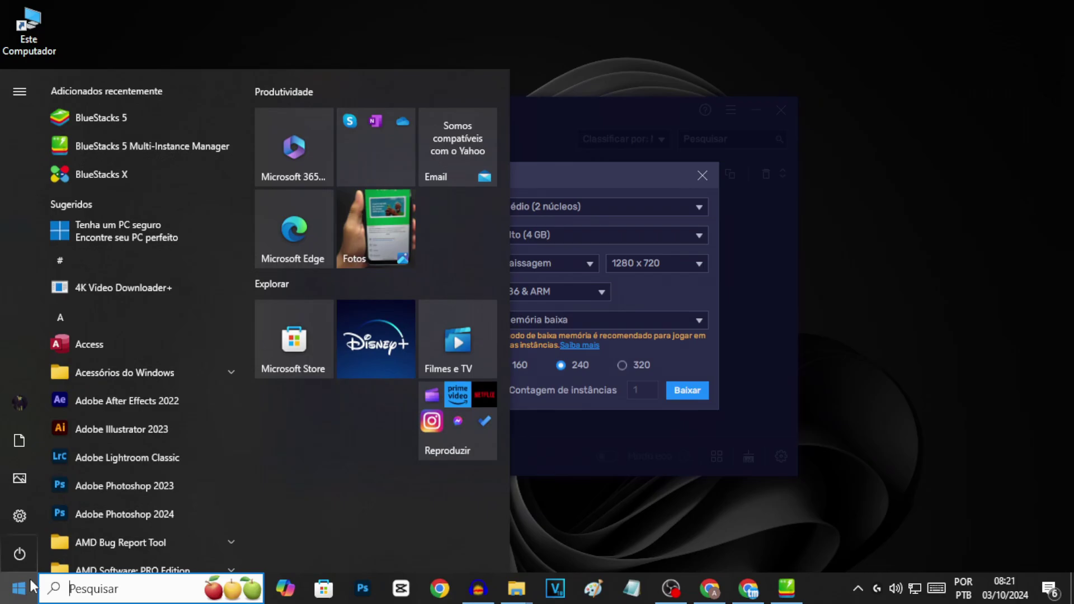
type("resolu")
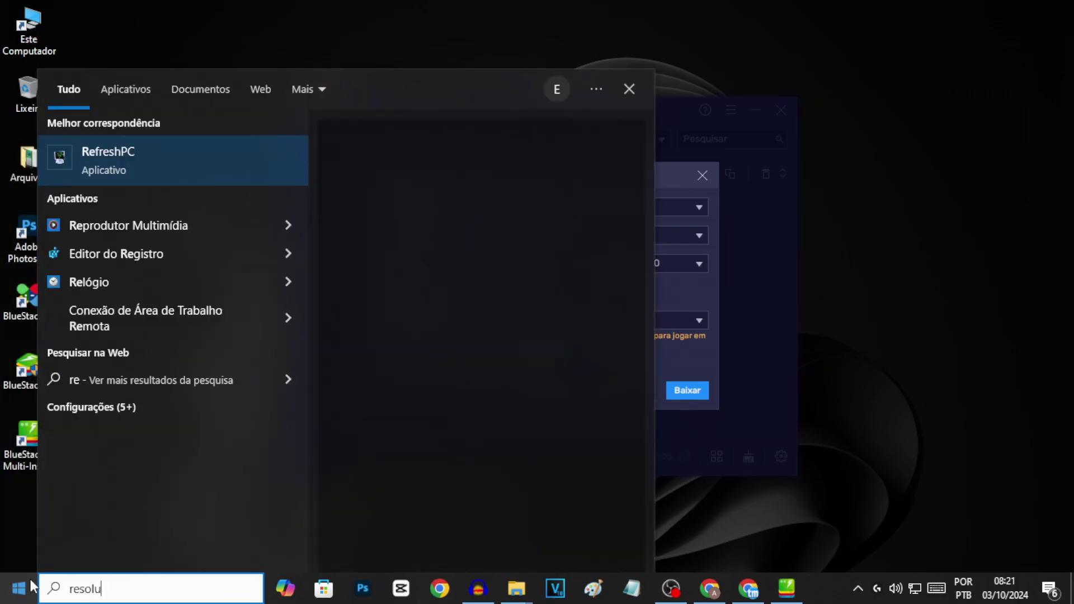
type("ção")
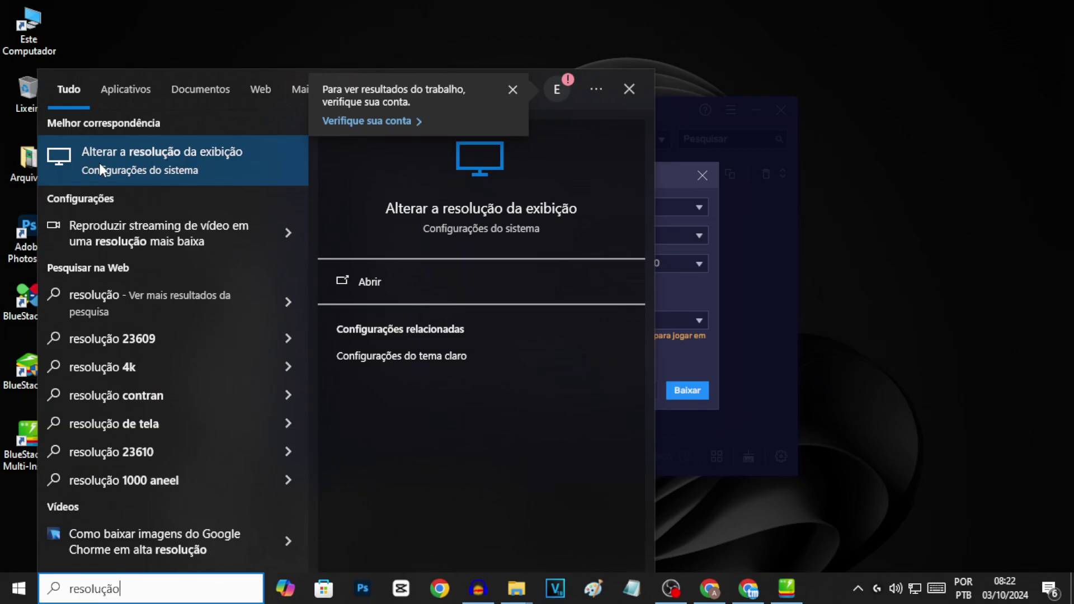
left_click(113, 159)
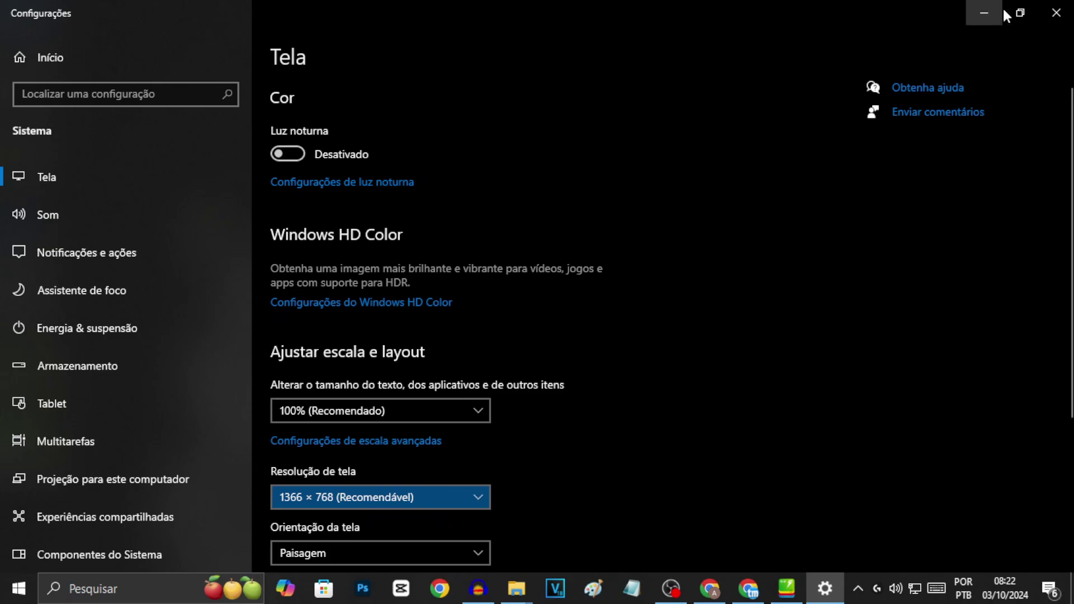
left_click(988, 9)
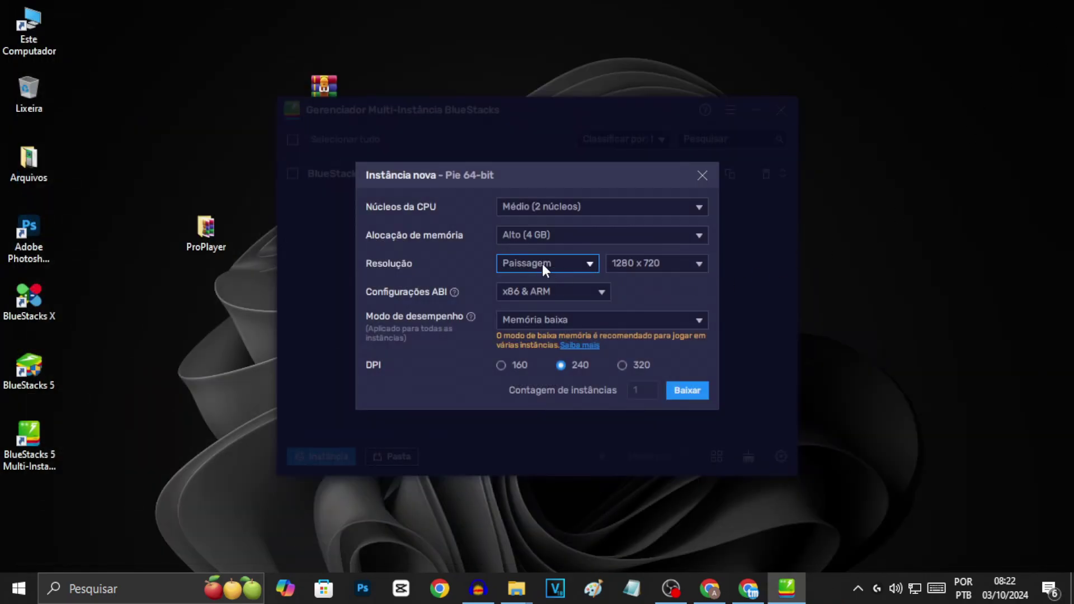
Switch the instance's resolution to Personalizado and set it to 1366 x 768.
left_click(542, 264)
left_click(528, 320)
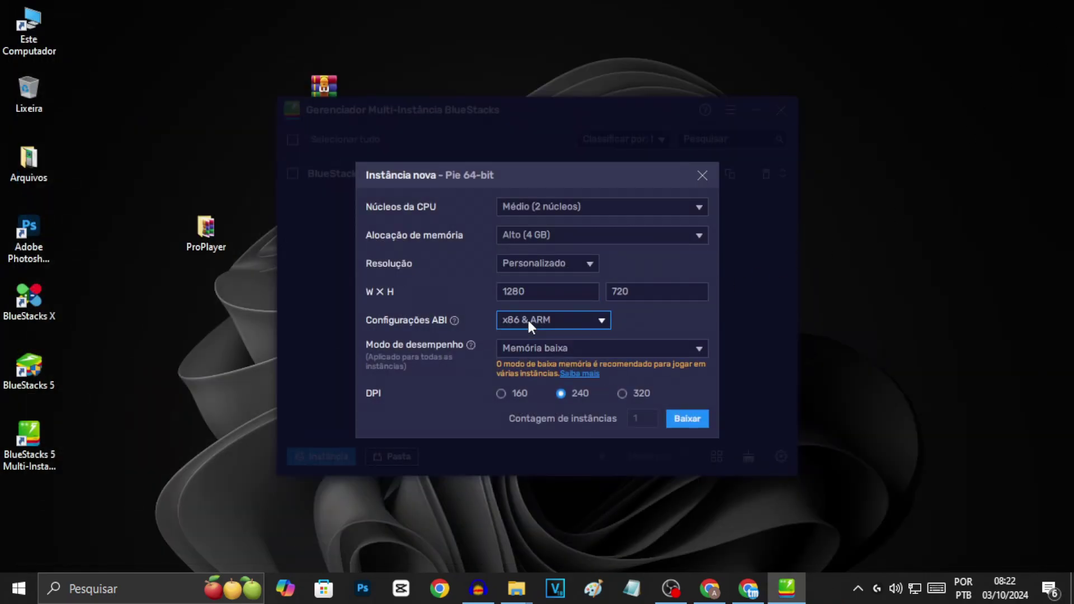
left_click_drag(539, 292, 485, 295)
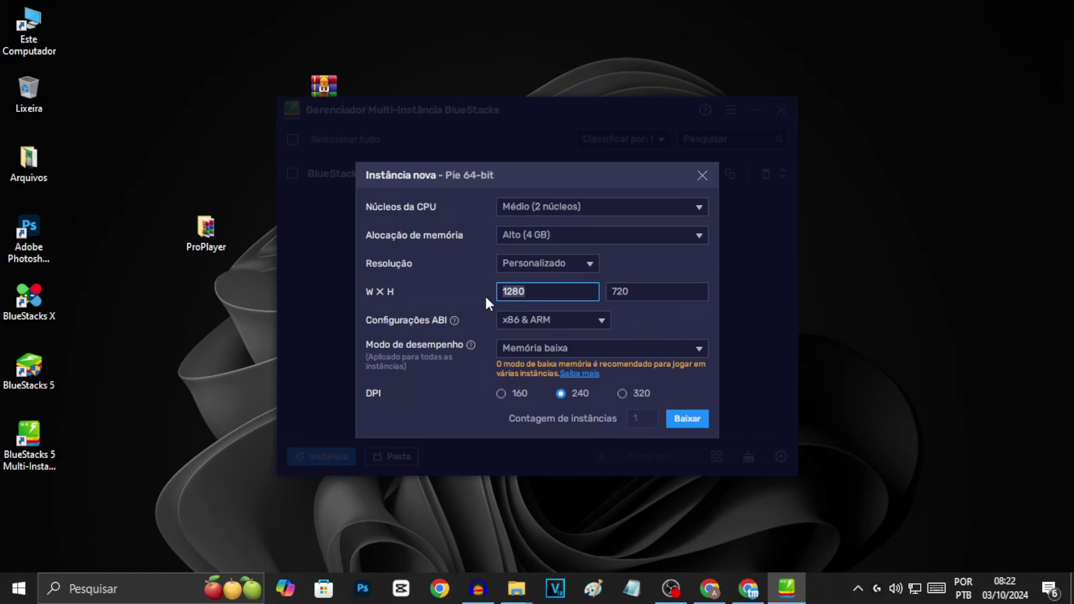
type("1366")
left_click(631, 291)
left_click_drag(631, 291, 613, 292)
type("76")
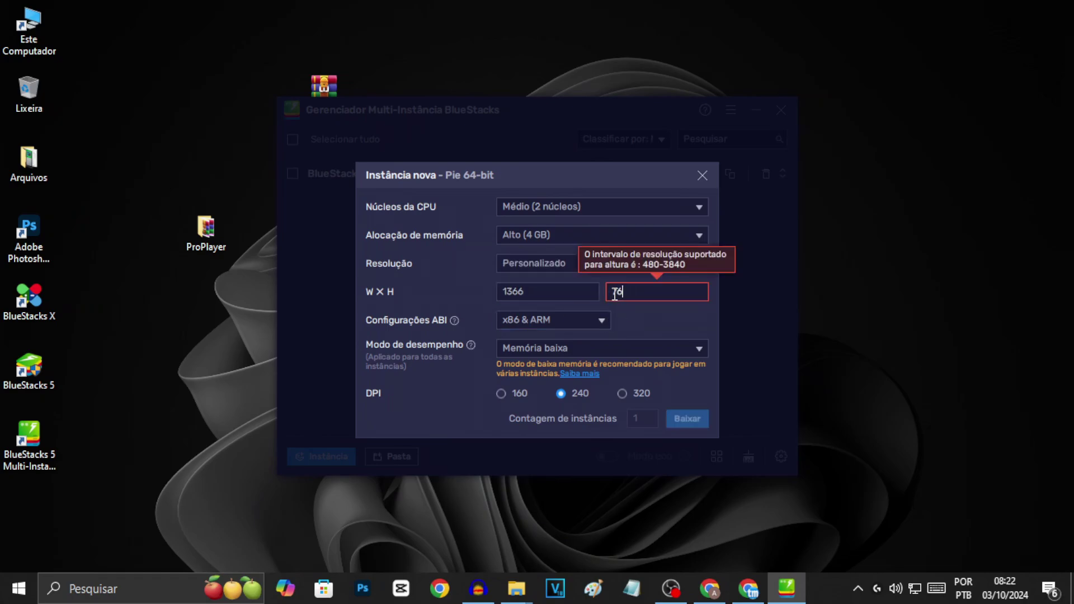
type("8")
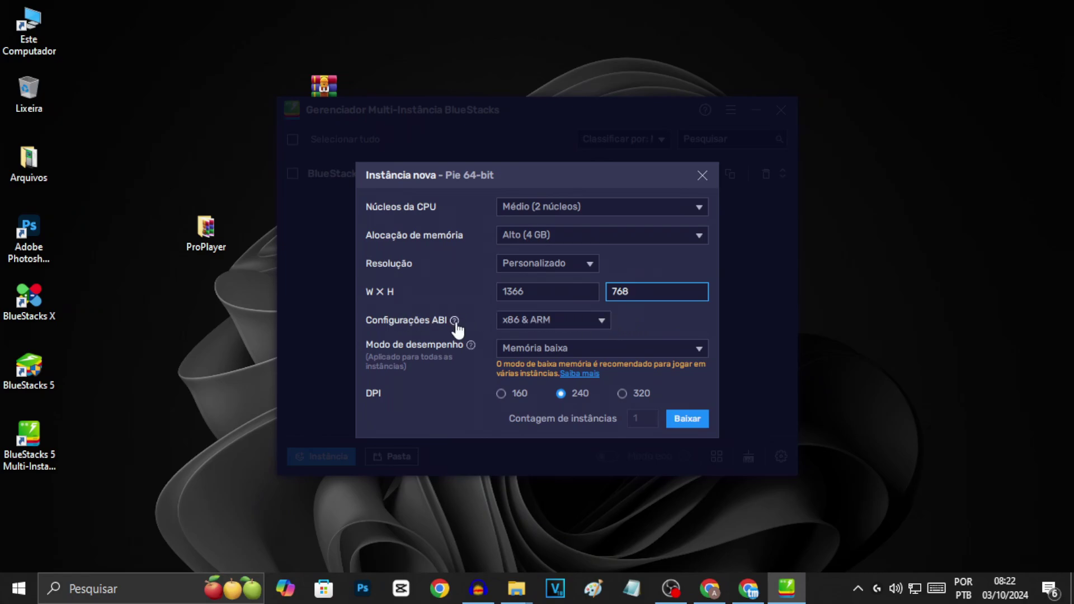
Keep the ABI setting at x86 & ARM and set the performance mode to Alta performance.
left_click(604, 320)
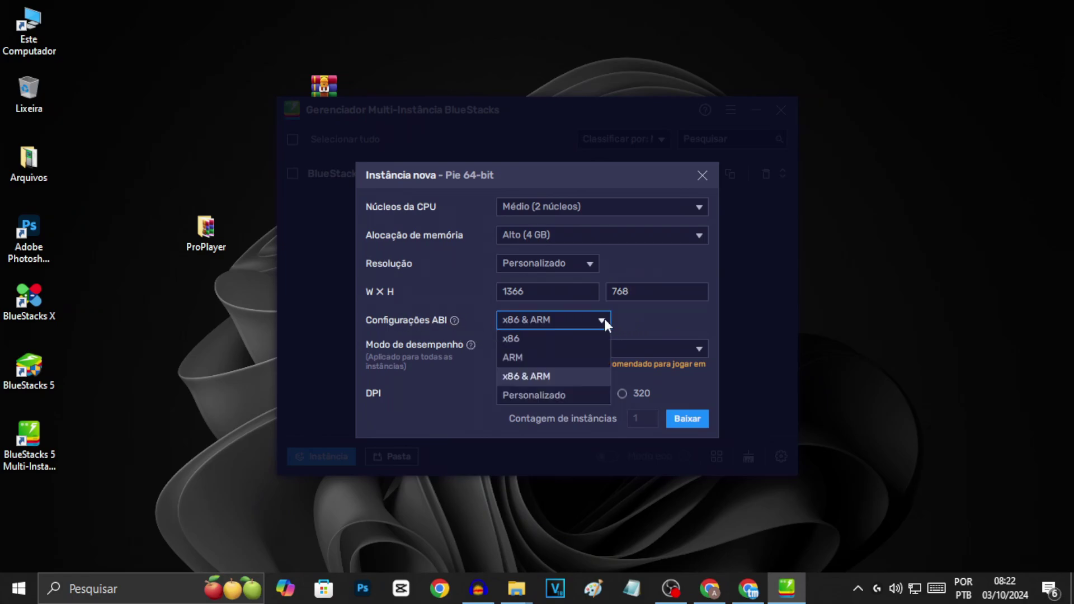
left_click(603, 320)
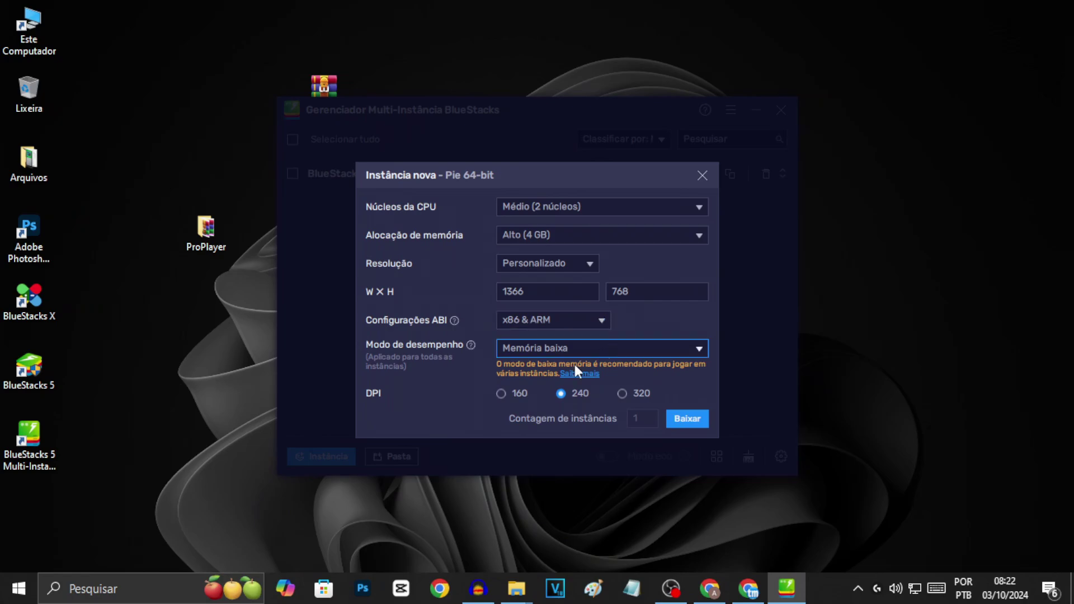
left_click(573, 347)
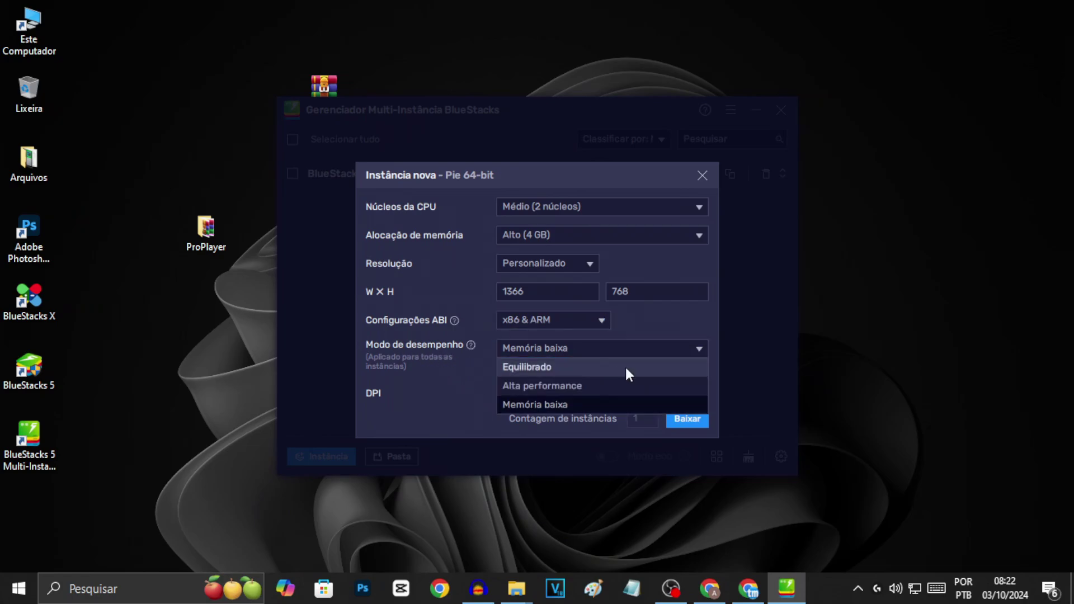
left_click(596, 389)
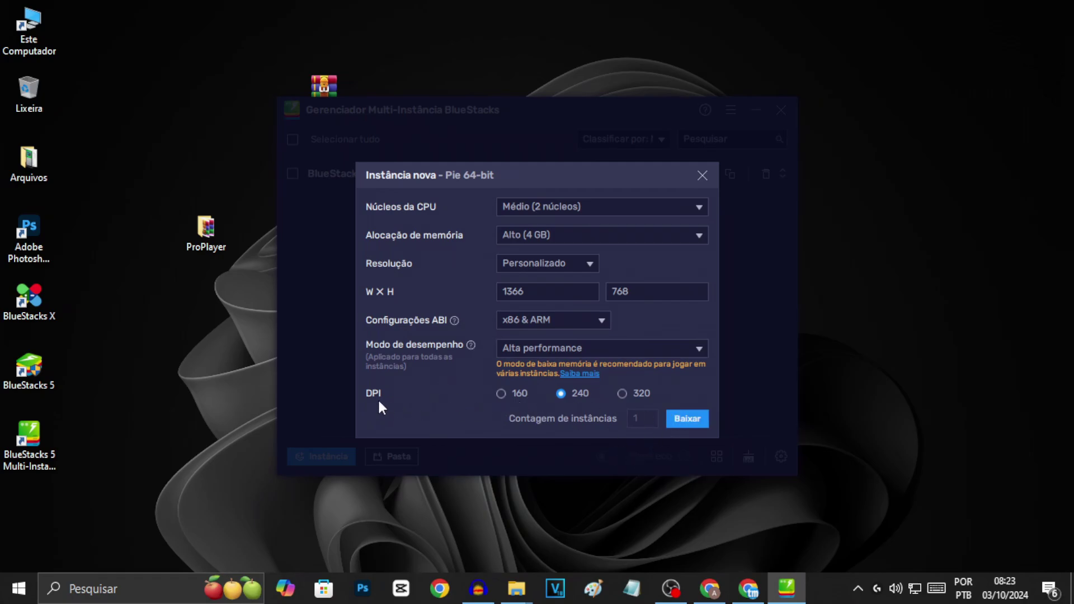
Download the new Pie 64-bit instance with the DPI at 240, and delete the master Nougat 32 bits instance.
left_click(687, 420)
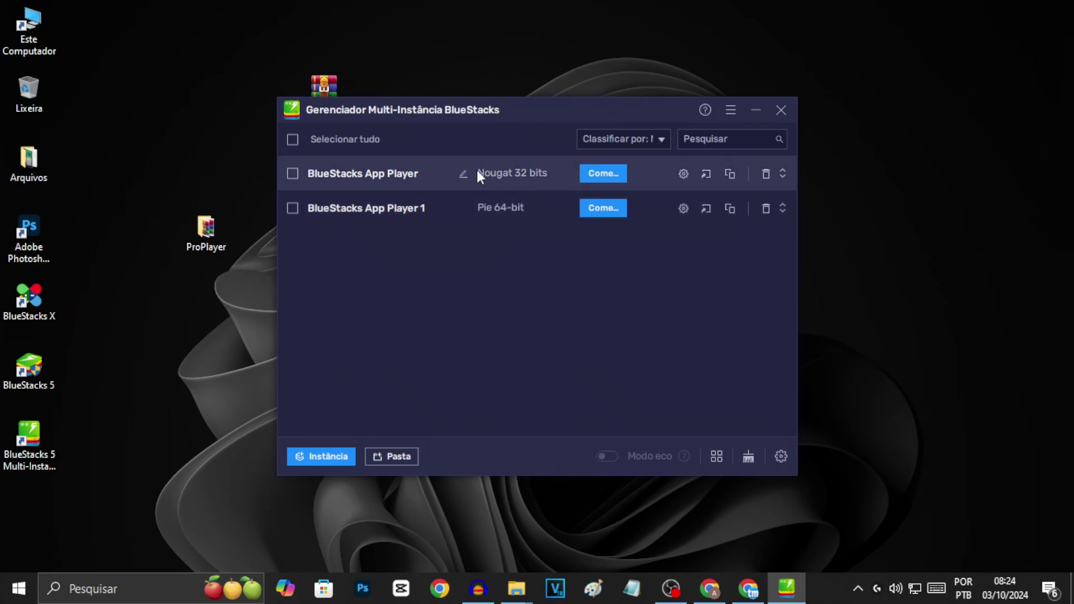
left_click(294, 174)
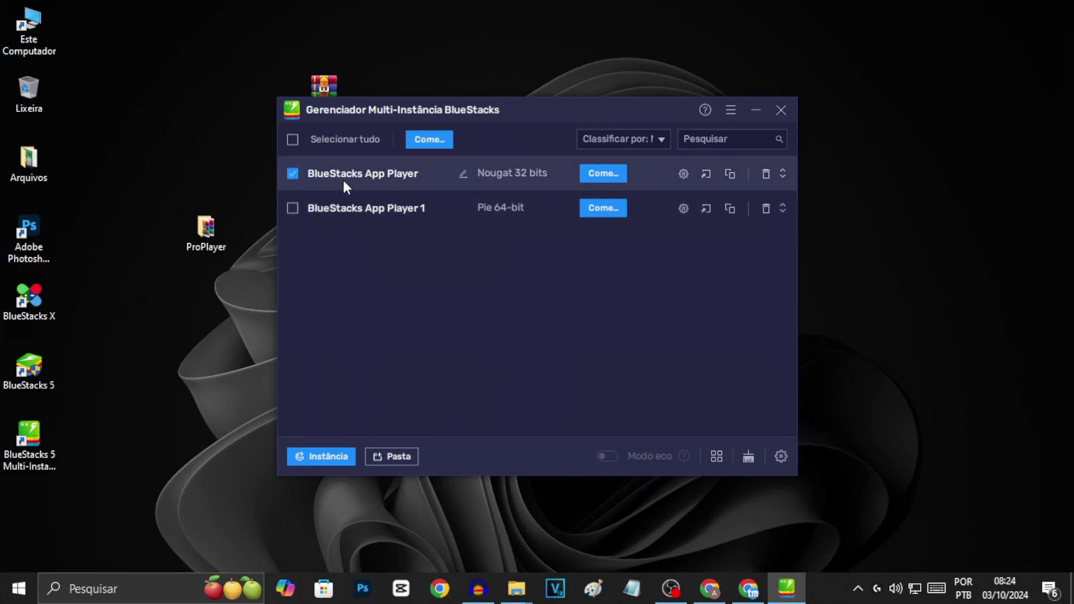
left_click(765, 176)
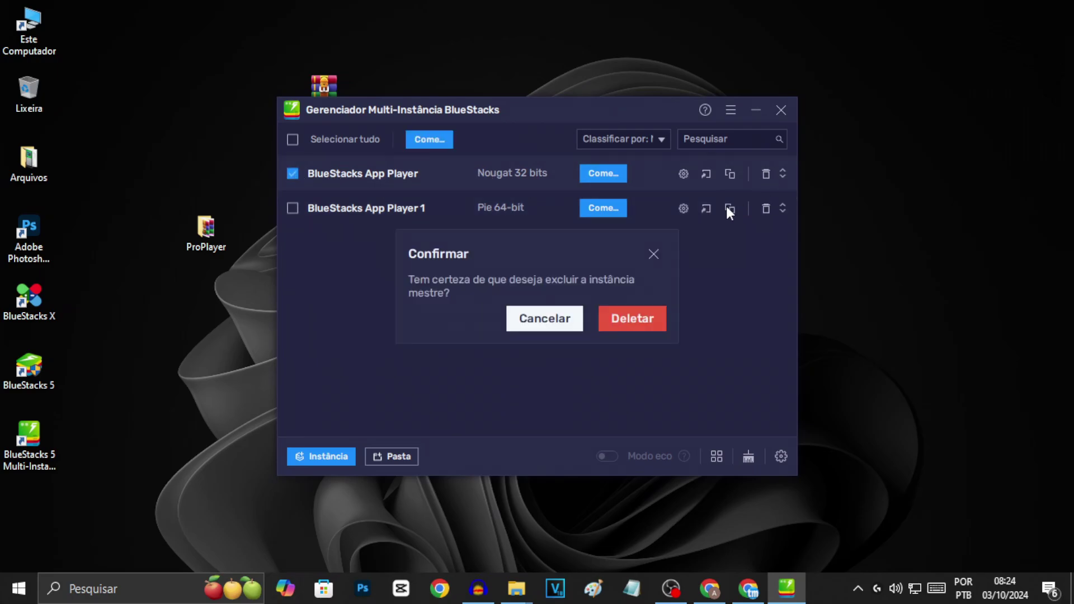
left_click(635, 317)
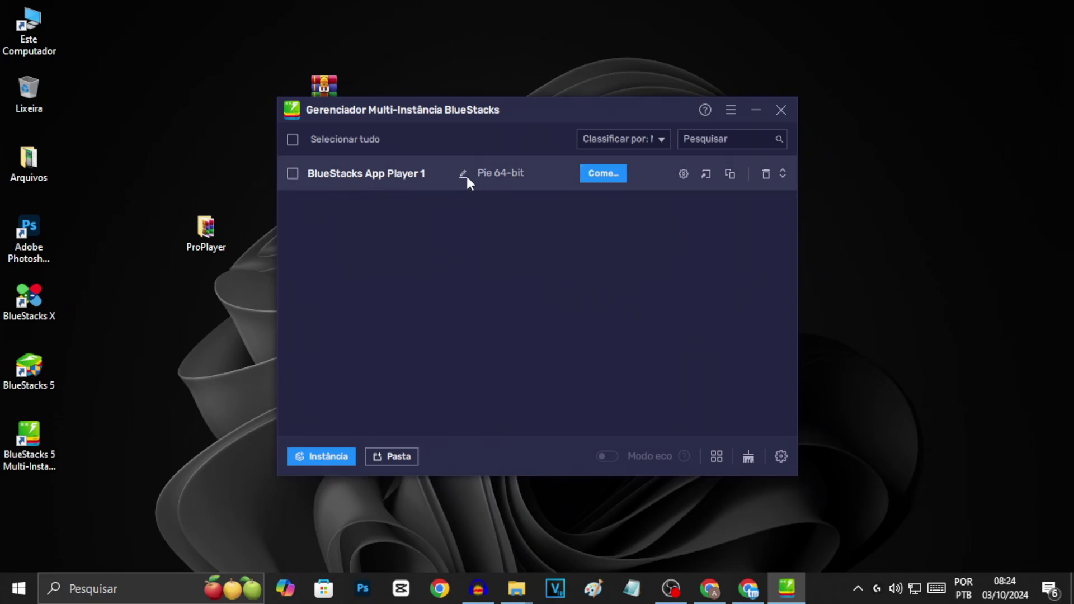
Rename the Pie 64-bit instance to "BlueStacks" and save the new name.
left_click(465, 174)
left_click_drag(431, 173, 367, 177)
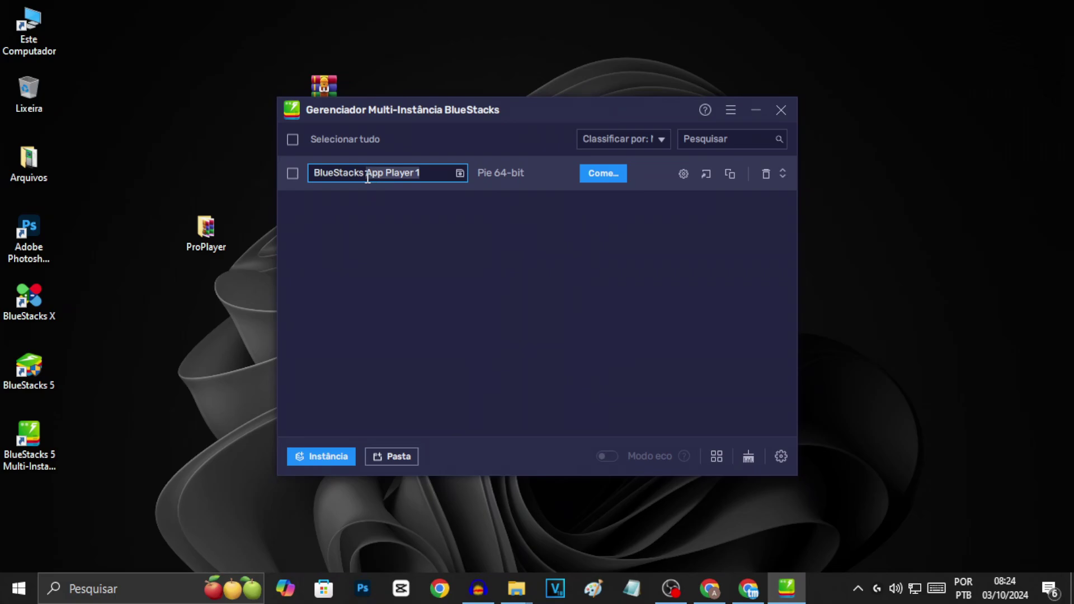
key("BackSpace")
key("BackSpace")
left_click(458, 173)
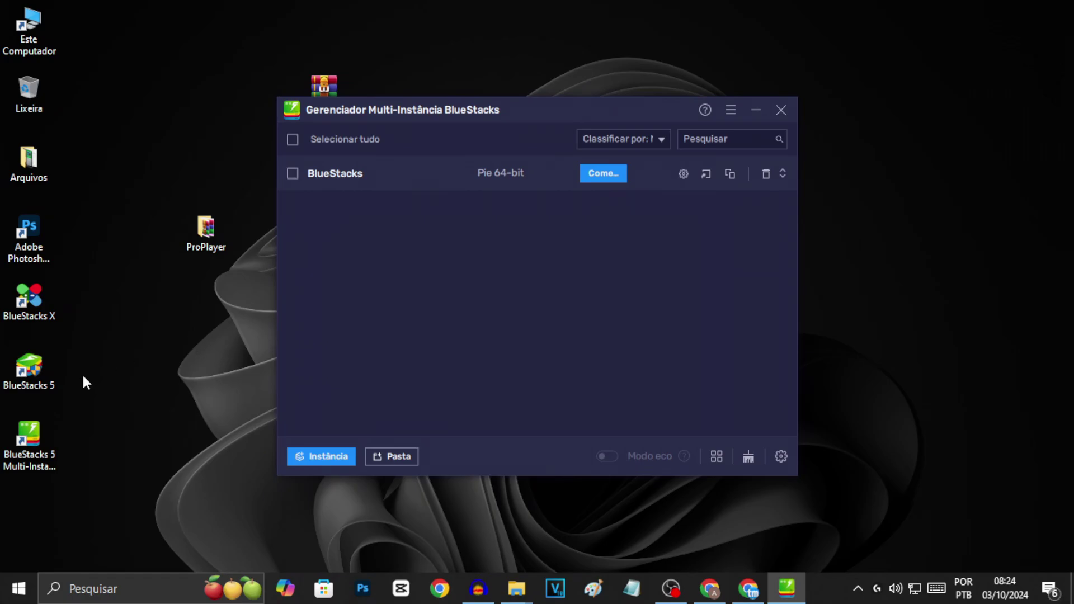
Permanently remove the old BlueStacks 5 shortcut from the desktop.
left_click(36, 381)
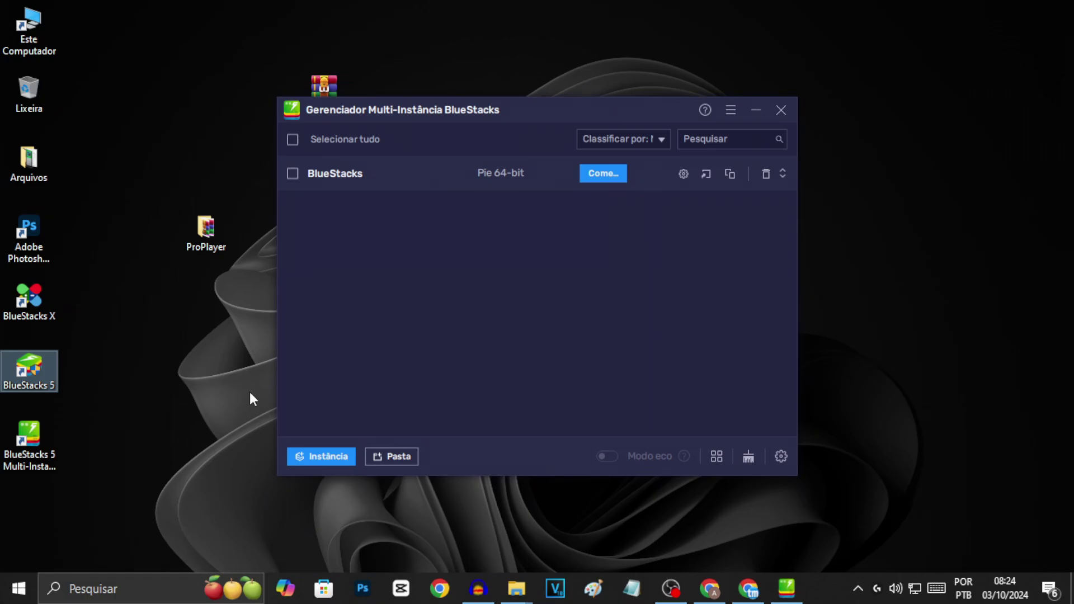
key("Delete")
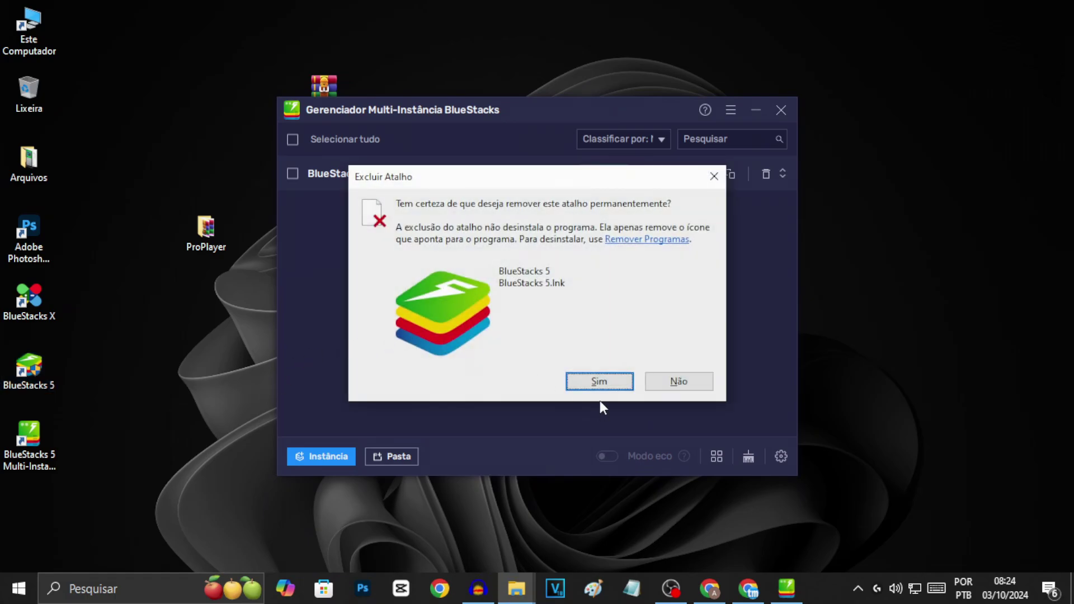
left_click(601, 382)
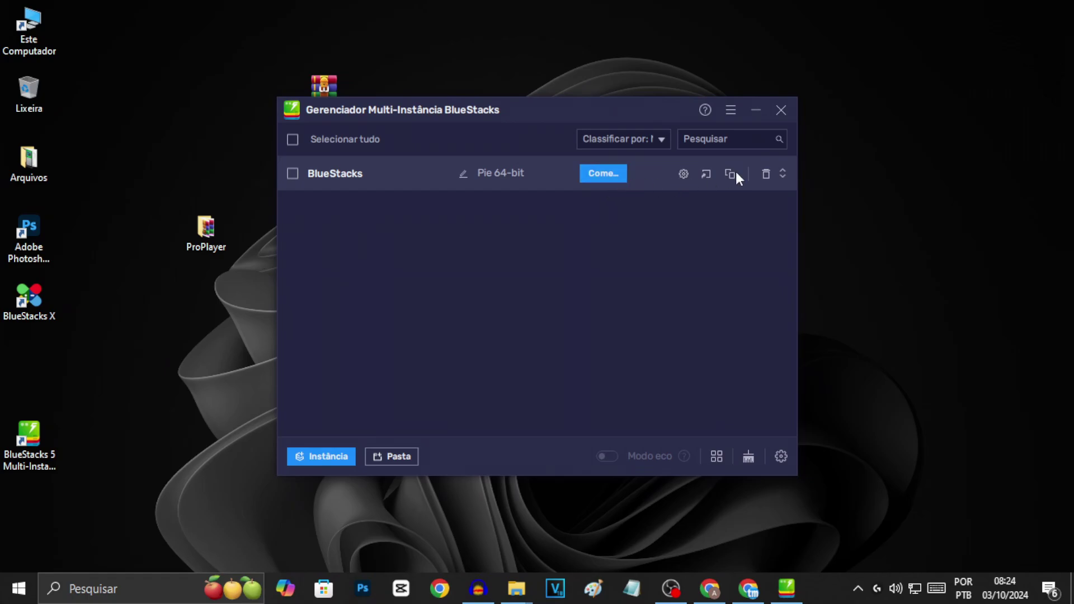
Create a desktop shortcut for the renamed BlueStacks instance, and close the multi-instance manager.
left_click(704, 176)
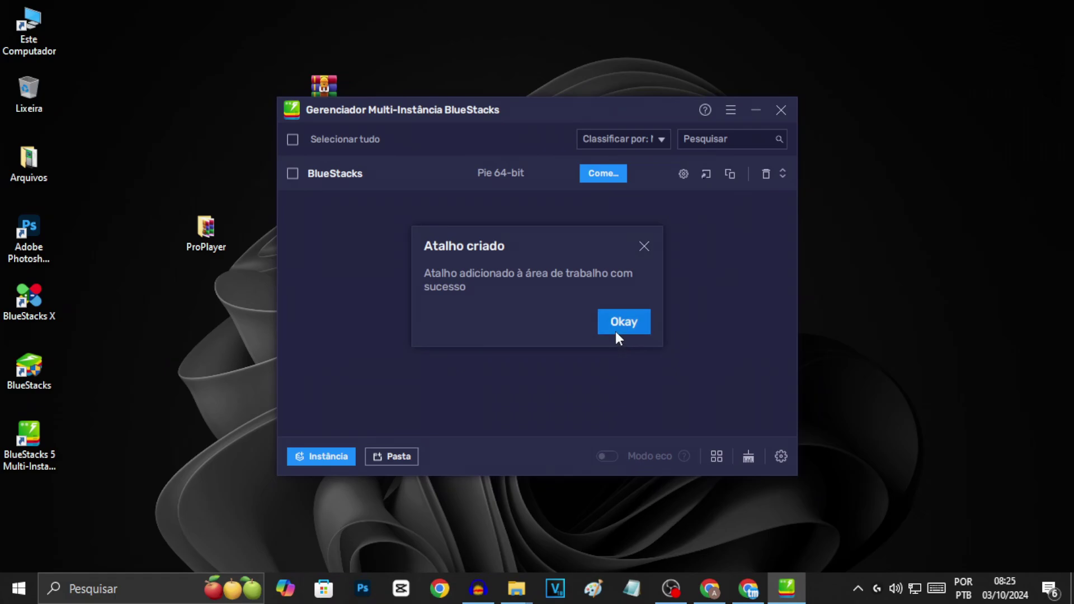
left_click(616, 330)
mouse_move(52, 372)
left_mouse_down()
mouse_move(68, 366)
mouse_move(56, 372)
left_mouse_up()
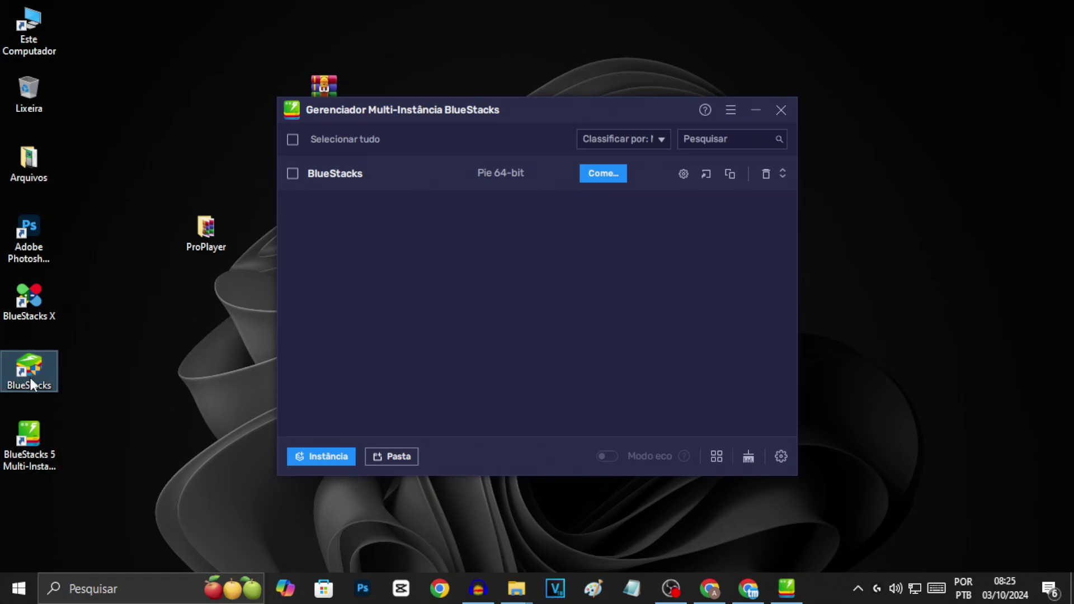
left_click(784, 110)
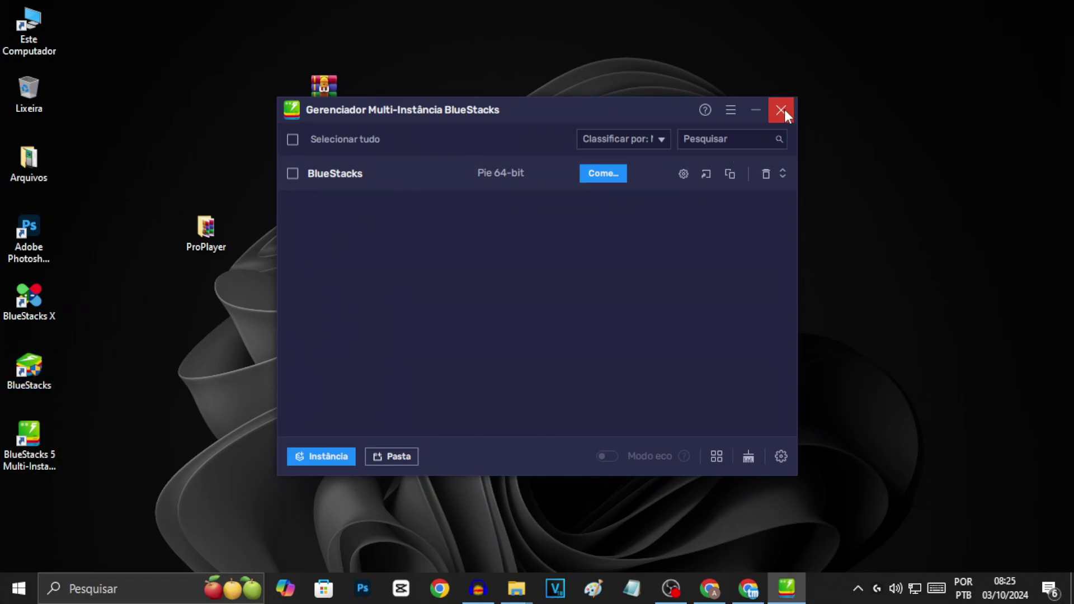
left_click(785, 110)
right_click(603, 162)
left_click(662, 230)
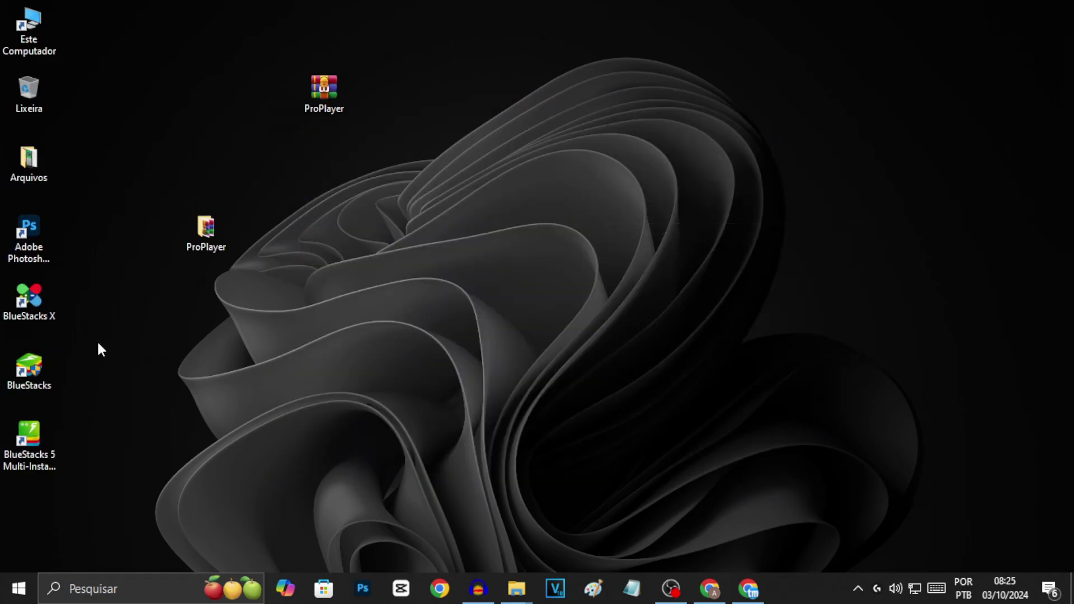
left_click(28, 370)
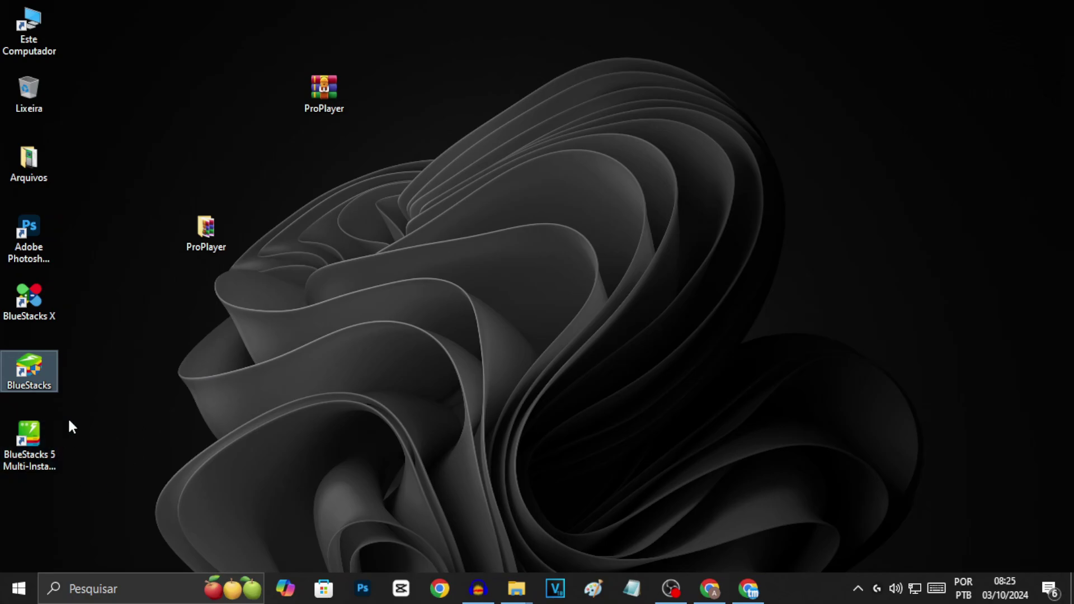
left_click_drag(50, 372, 20, 371)
right_click(130, 333)
left_click(48, 358)
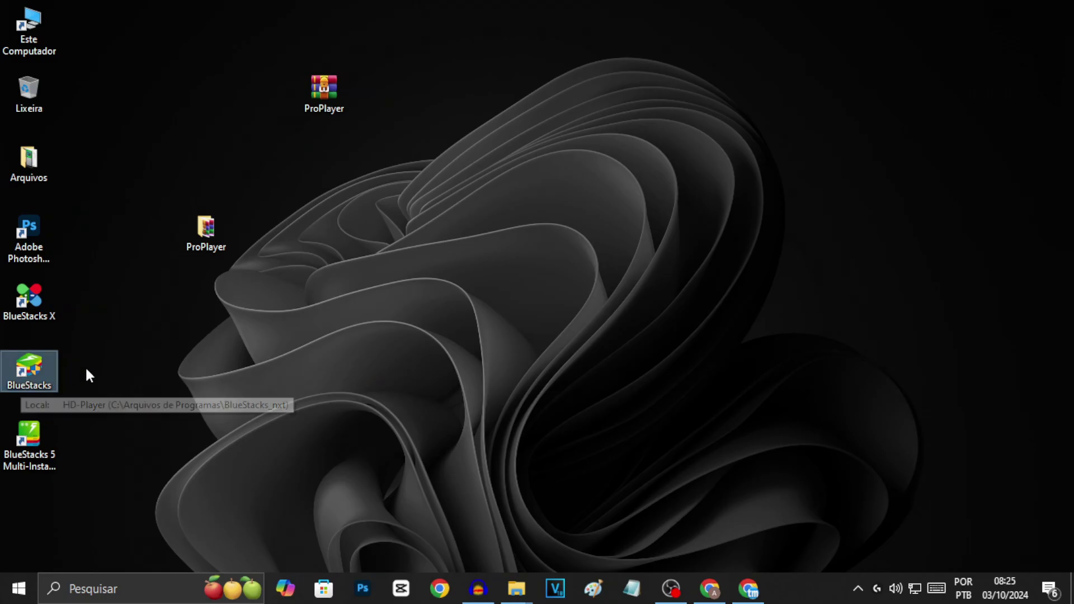
Check the new BlueStacks shortcut's high-DPI compatibility settings and the Windows advanced scaling settings, and return to the compatibility properties.
right_click(14, 381)
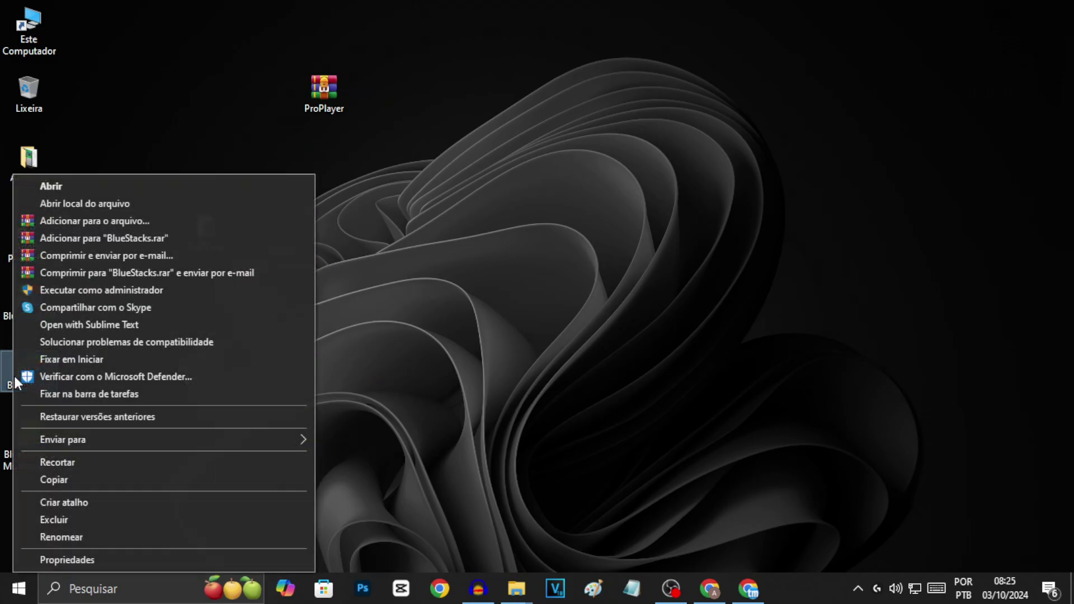
left_click(87, 560)
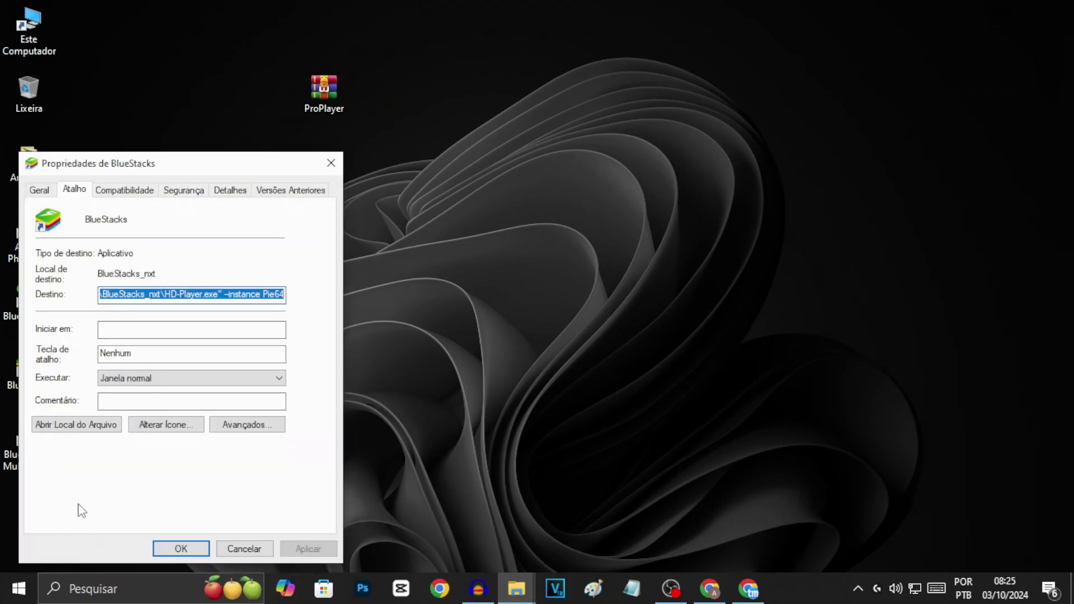
left_click(119, 196)
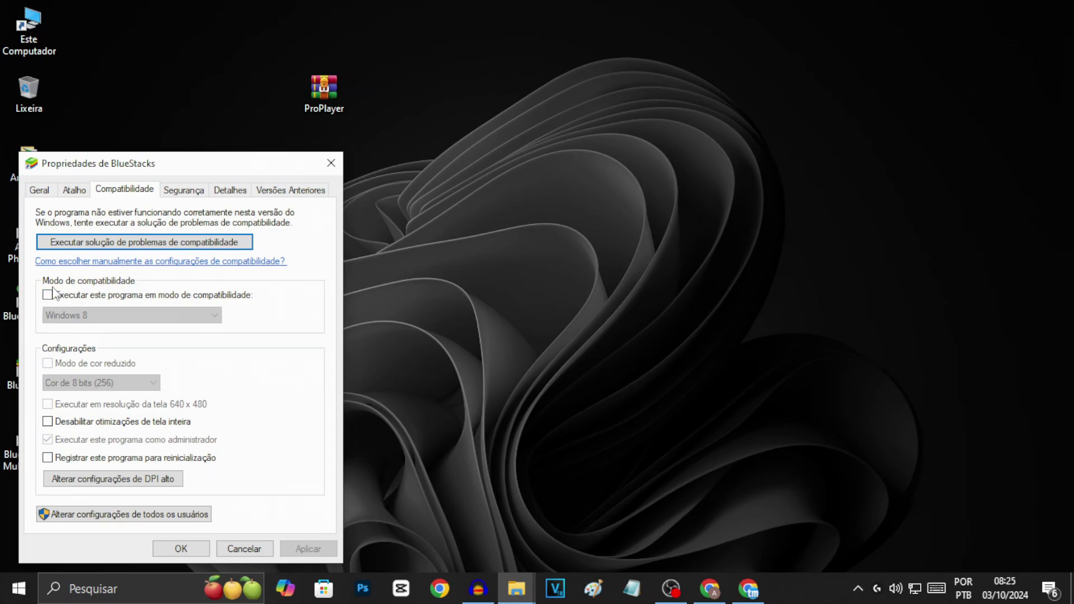
left_click(78, 481)
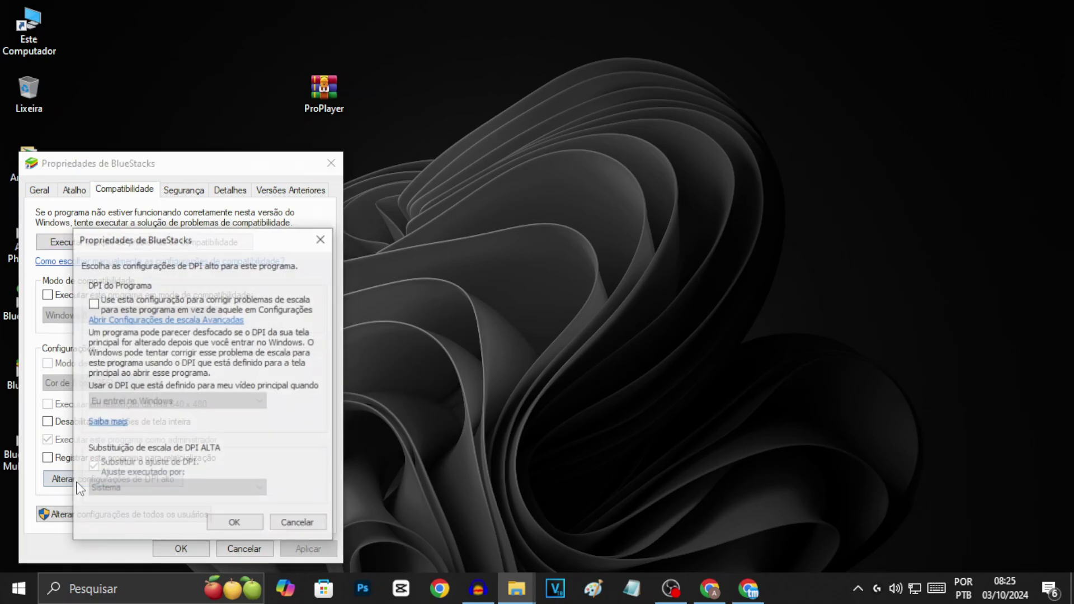
left_click(94, 316)
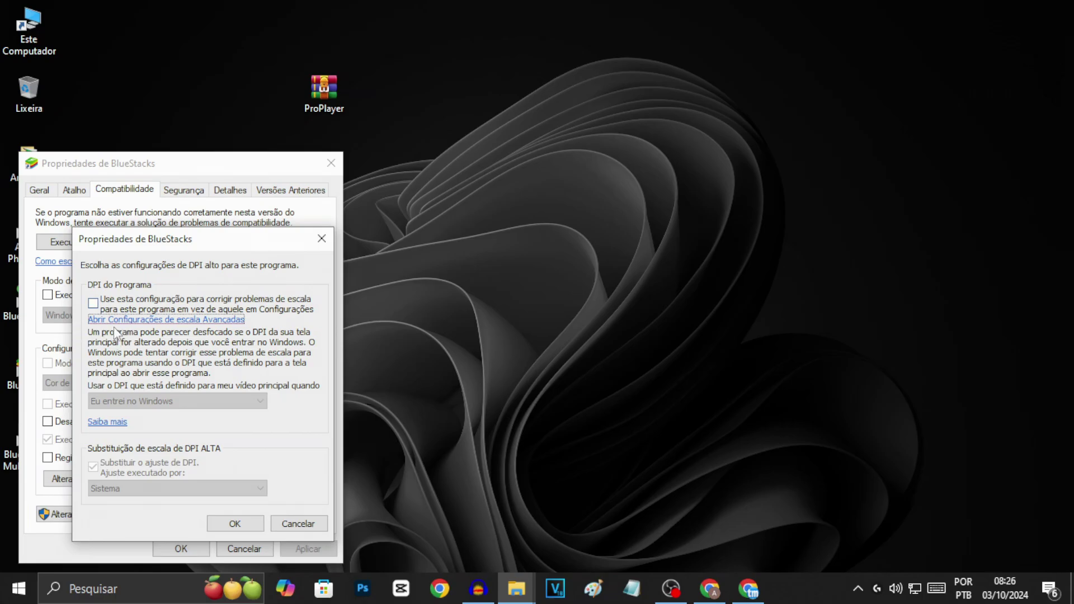
left_click(133, 320)
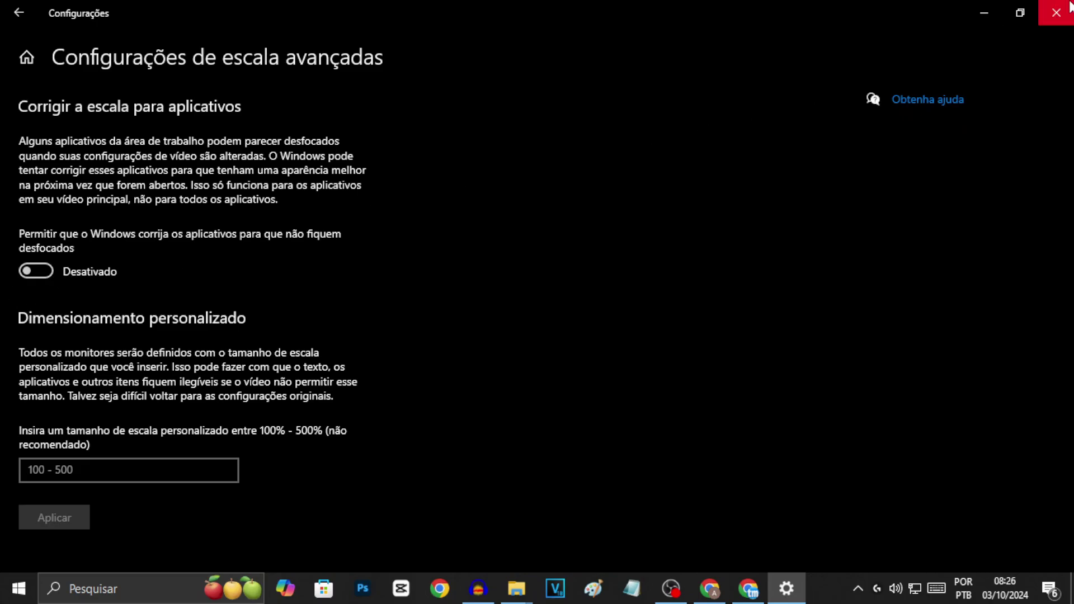
left_click(1056, 12)
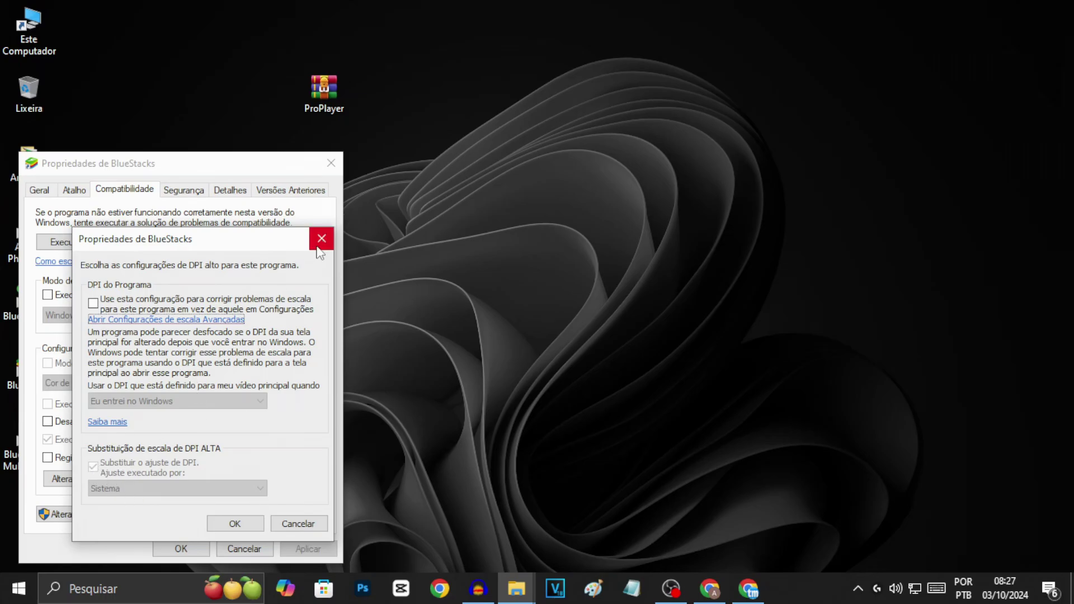
left_click(242, 523)
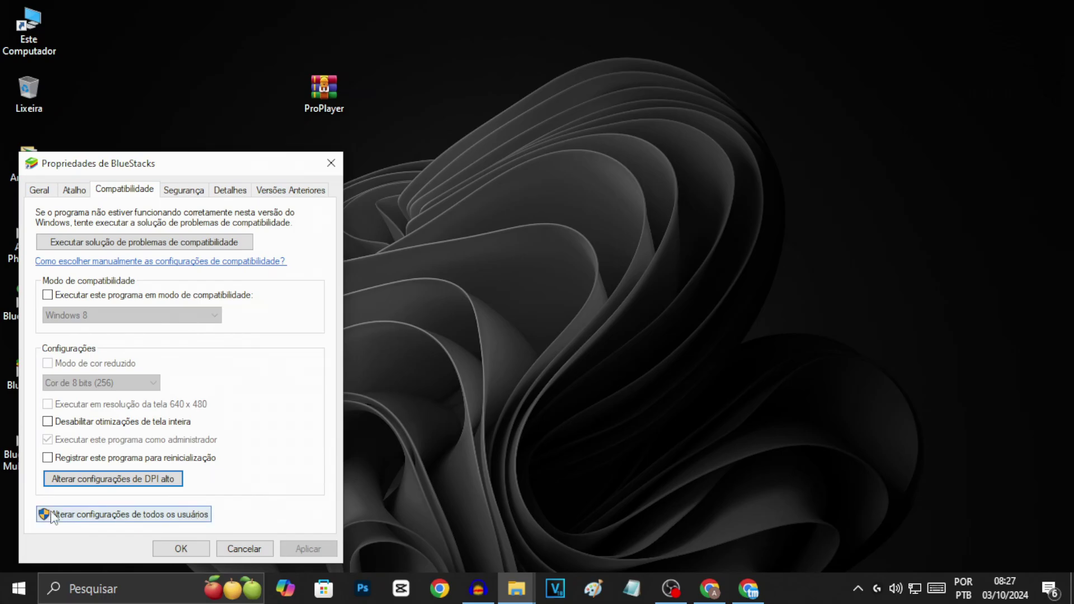
For all users, keep HD-Player running as administrator with its high-DPI scaling override performed by Sistema, and confirm the shortcut's properties.
left_click(154, 518)
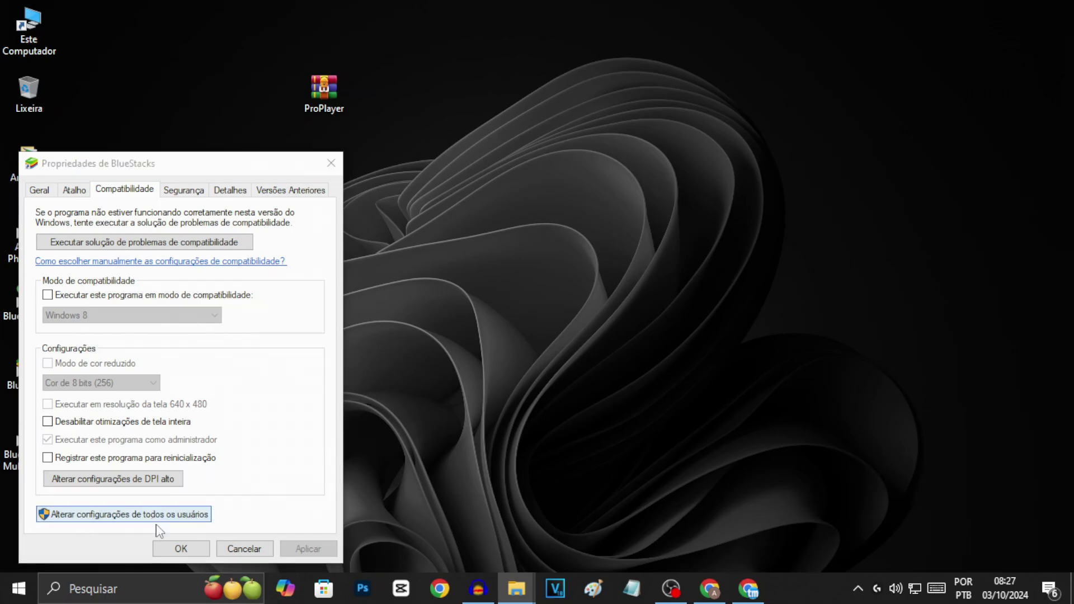
left_click(79, 469)
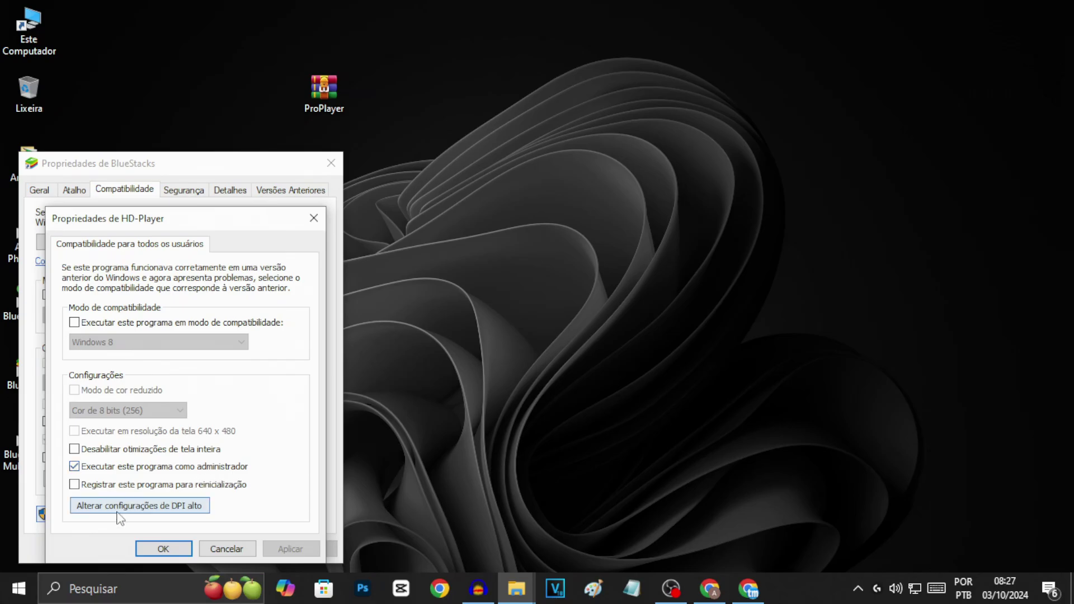
left_click(100, 514)
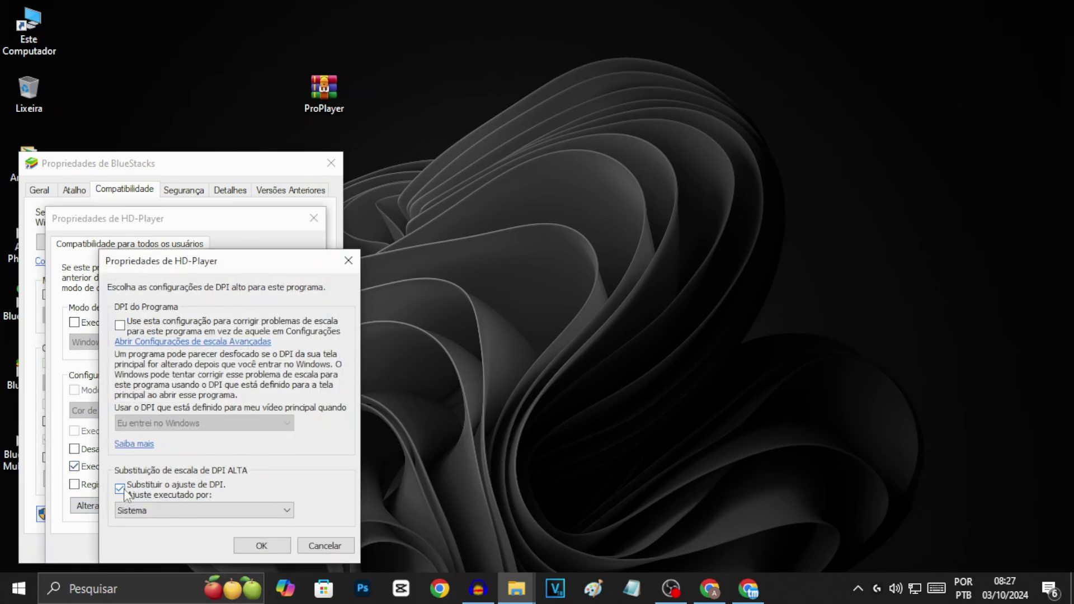
left_click(168, 509)
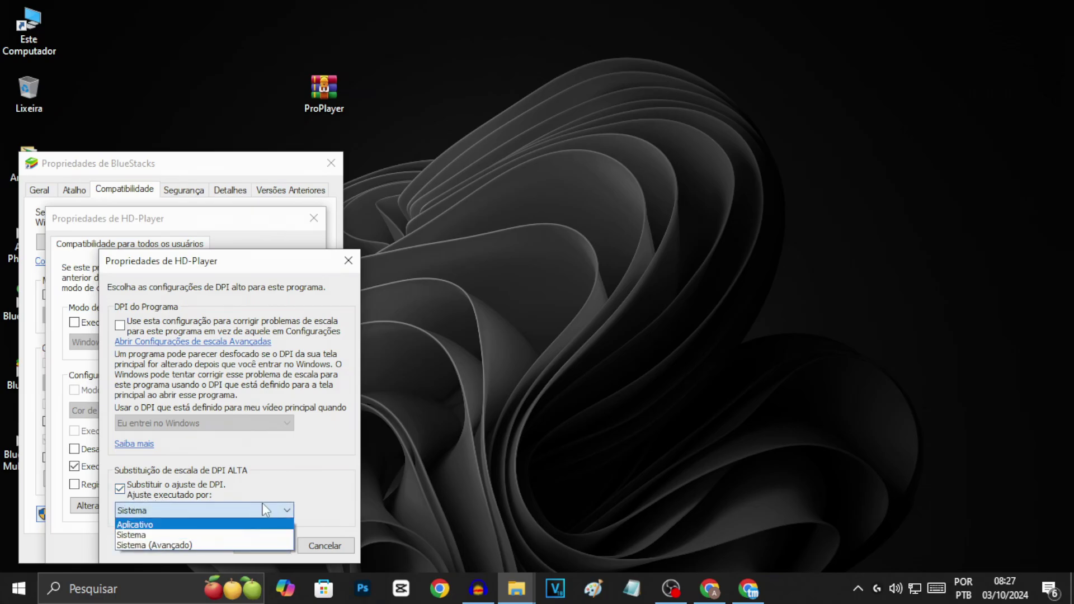
left_click(317, 488)
left_click(249, 548)
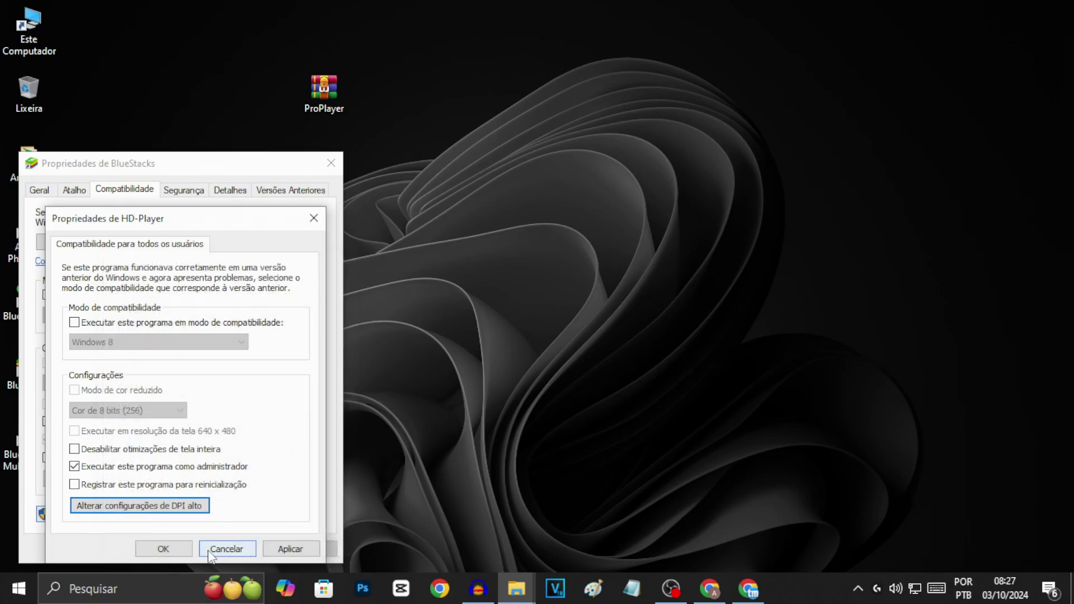
left_click(162, 549)
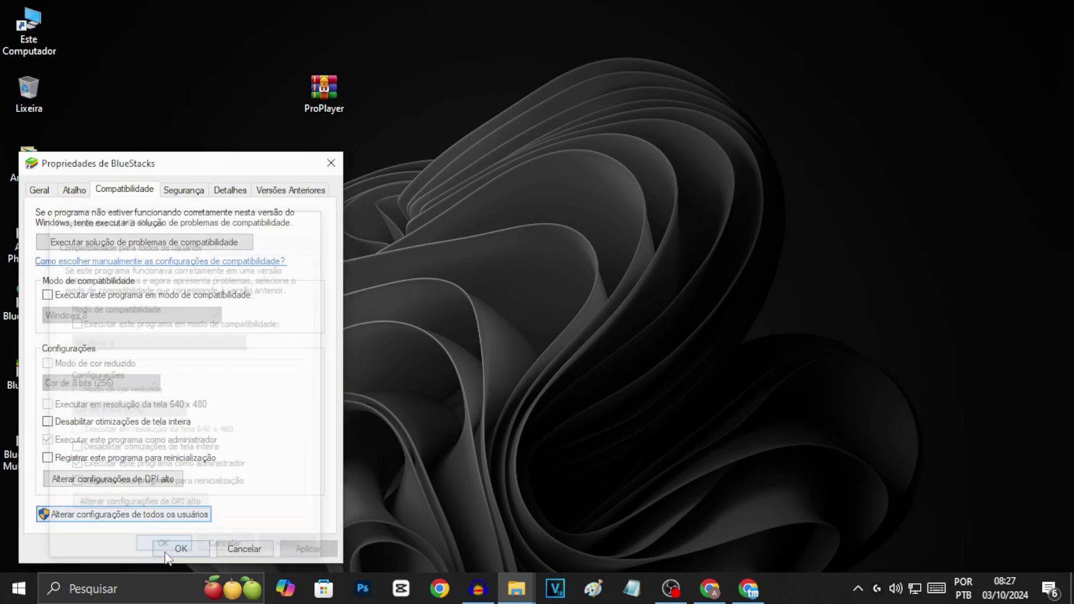
left_click(182, 548)
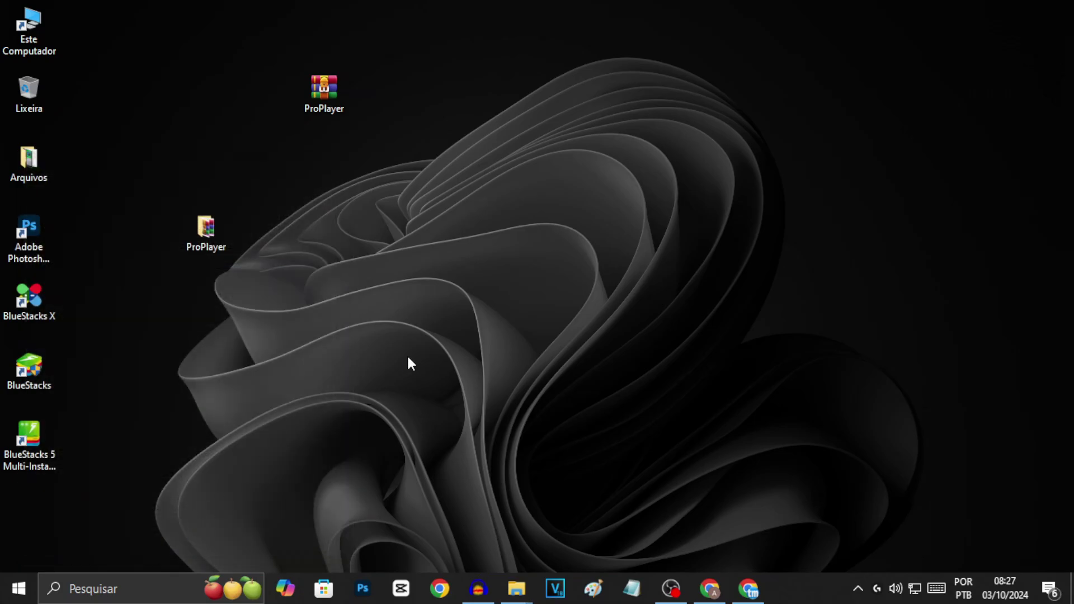
Refresh the desktop and launch the BlueStacks instance from its new shortcut.
right_click(408, 356)
left_click(466, 210)
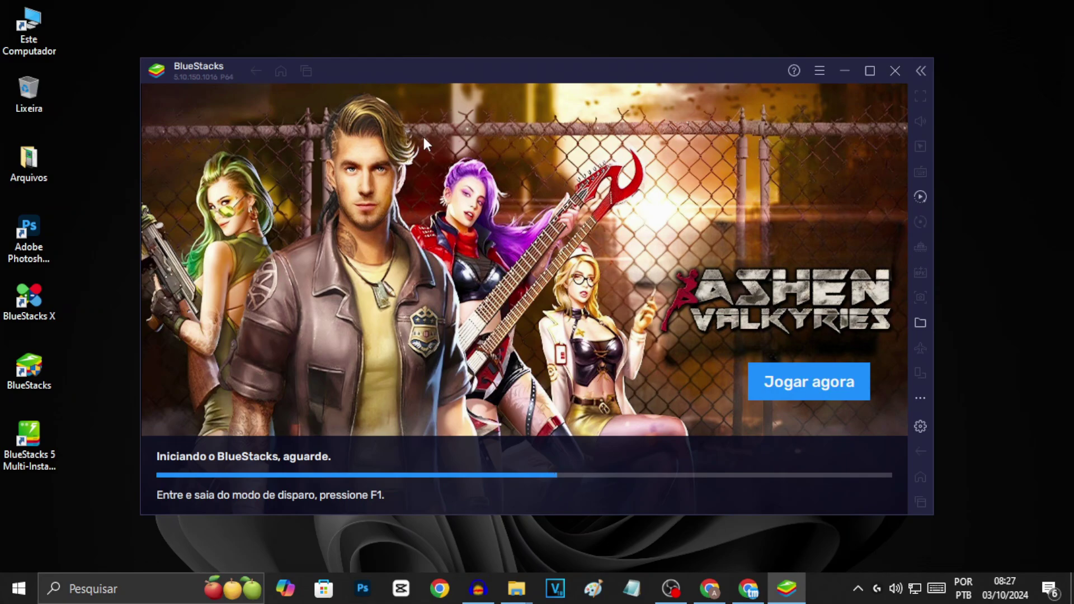
Enable high frame rates and the in-game FPS display, set the frame rate to 100, and save with a BlueStacks restart.
left_click(819, 71)
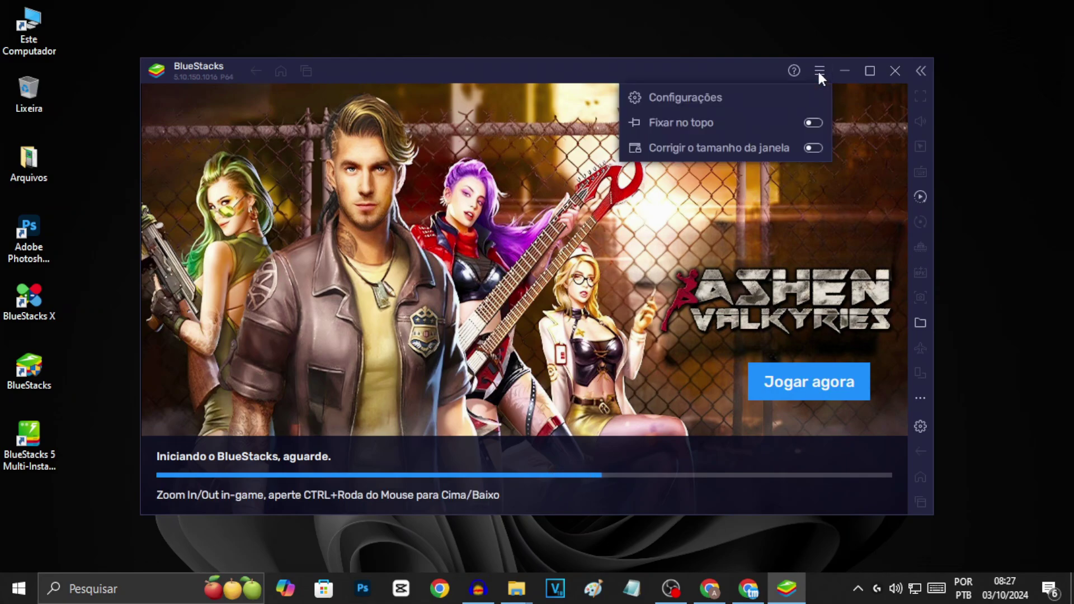
left_click(691, 105)
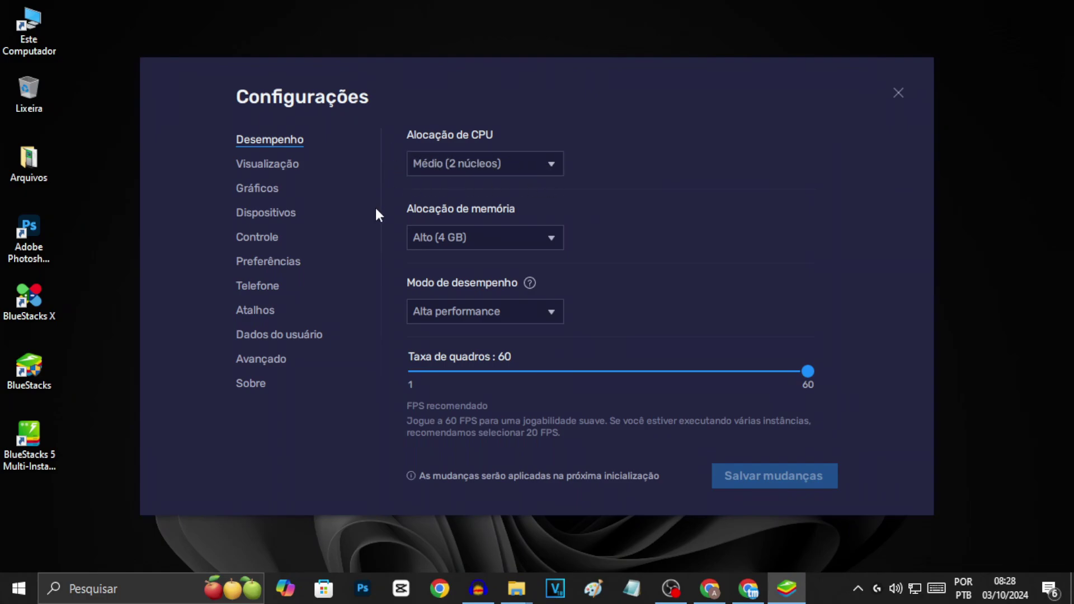
scroll(644, 311, "down", 2)
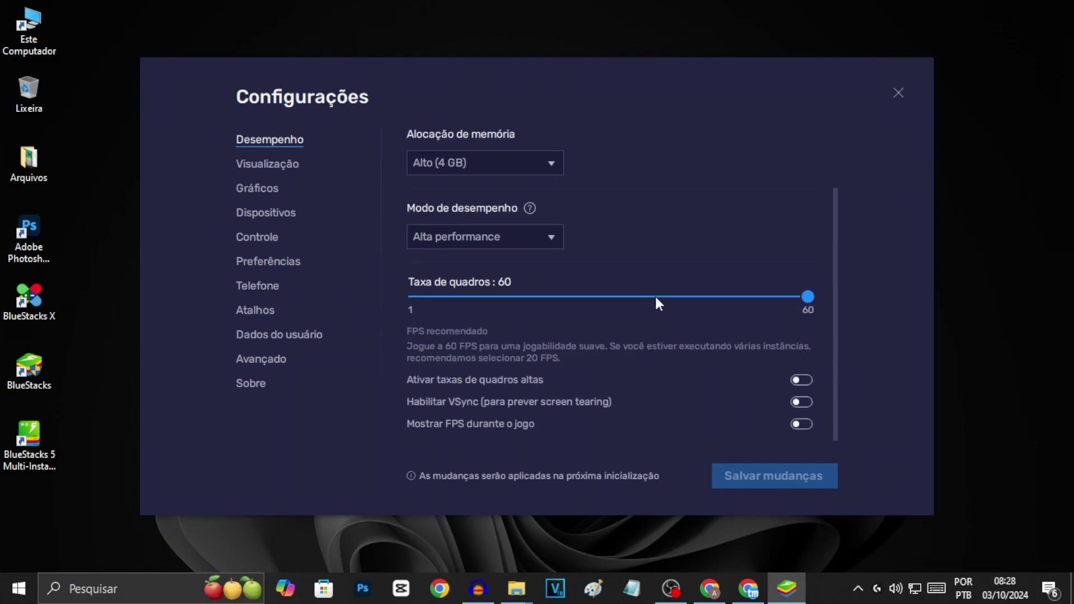
left_click(802, 377)
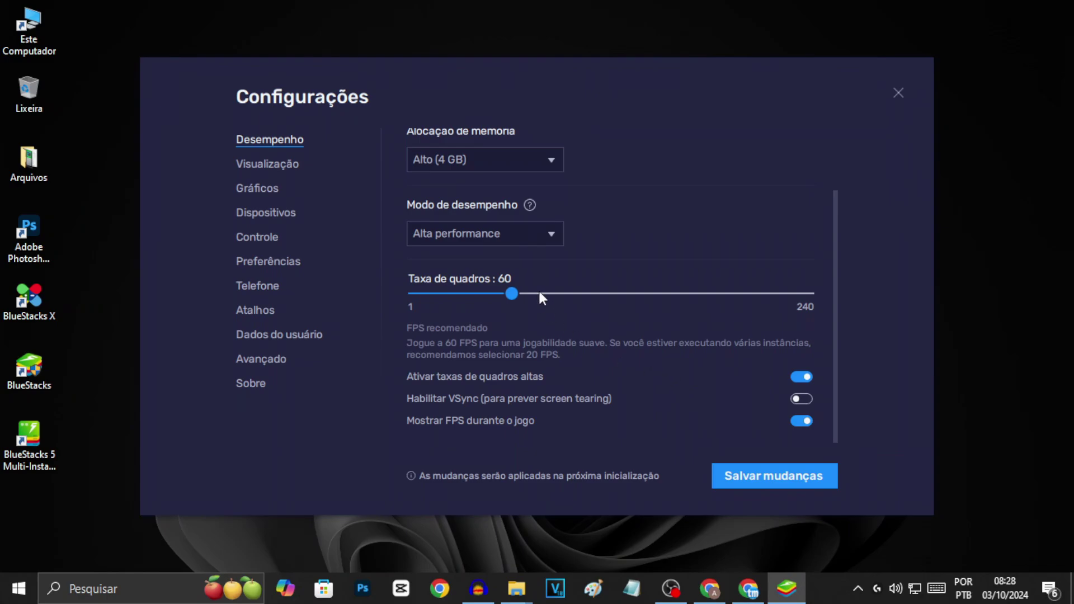
left_click_drag(542, 295, 577, 293)
left_click(755, 476)
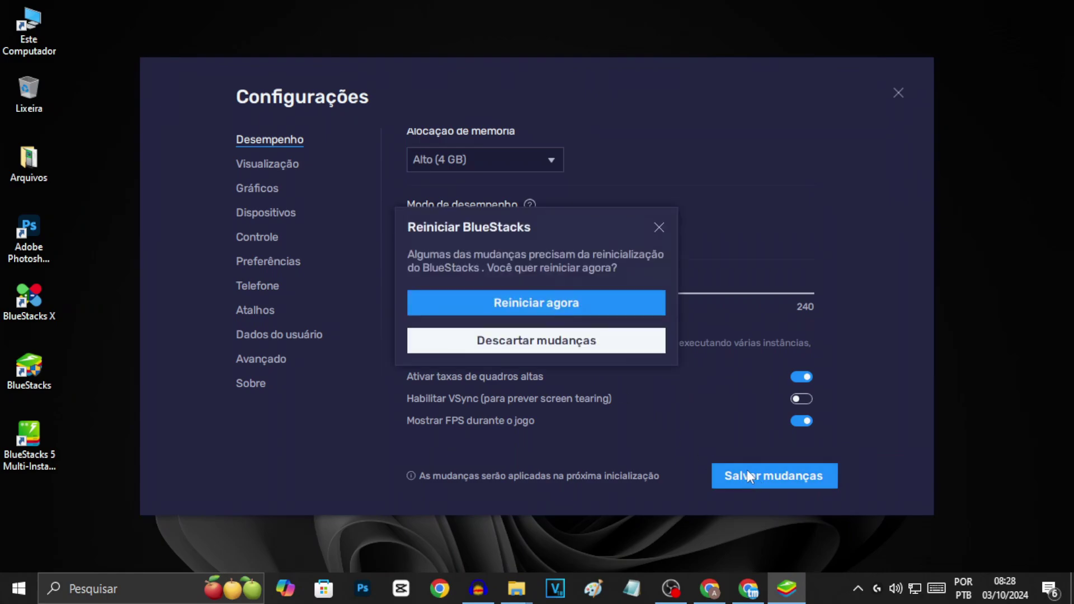
left_click(535, 306)
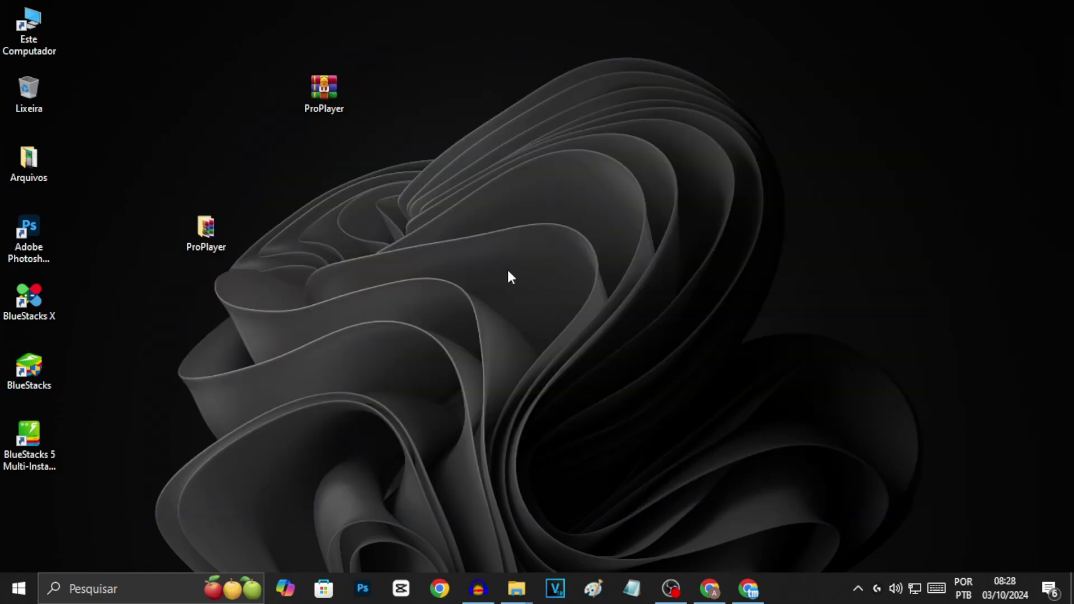
right_click(508, 276)
left_click(535, 335)
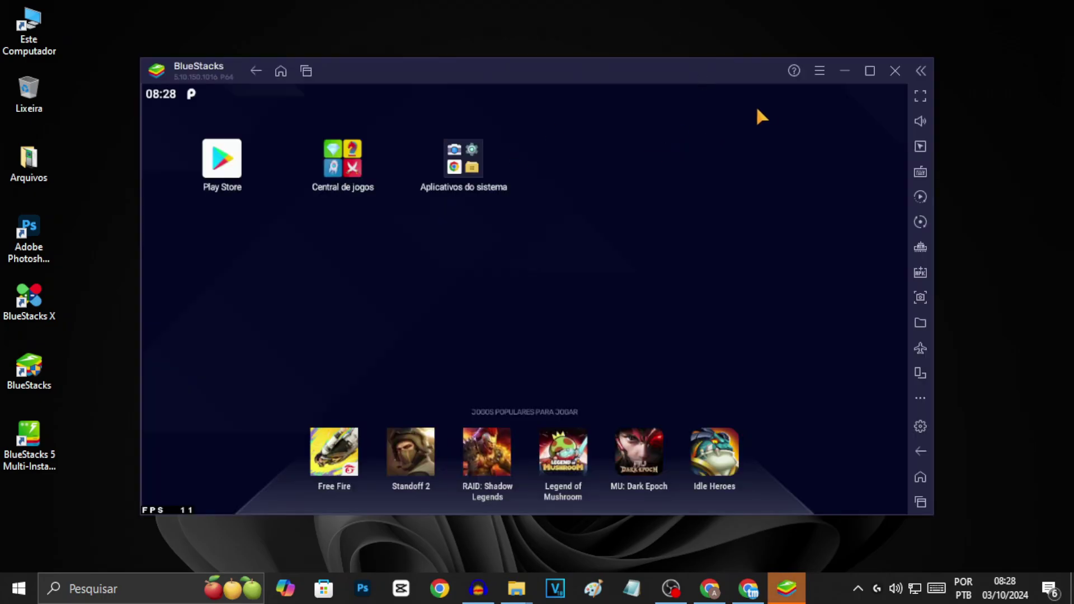
Review the instance's display, graphics and device settings, including the ASTC texture options.
left_click(826, 72)
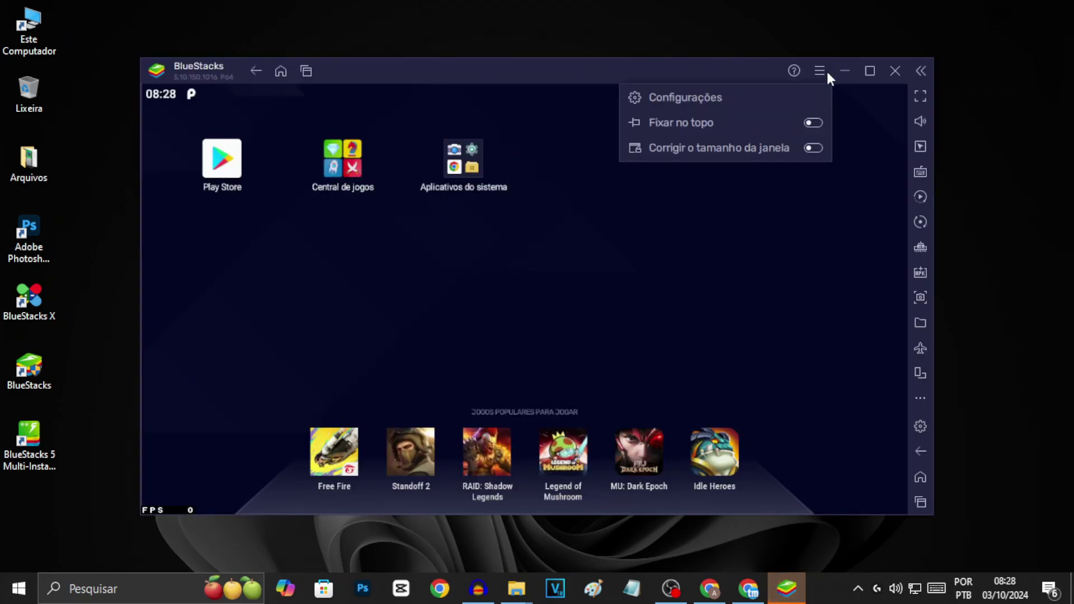
left_click(697, 98)
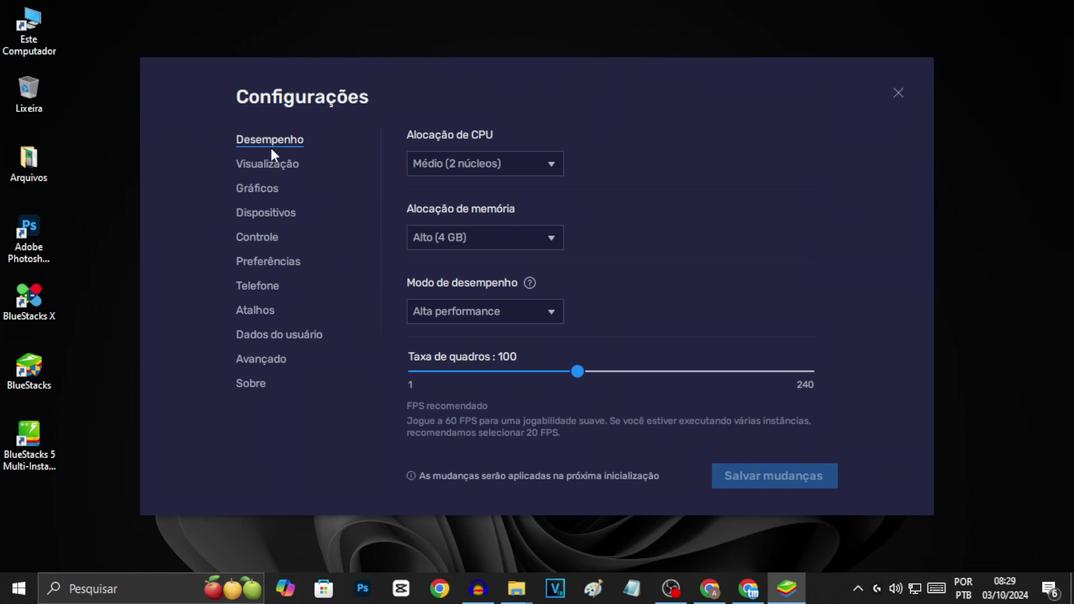
left_click(254, 166)
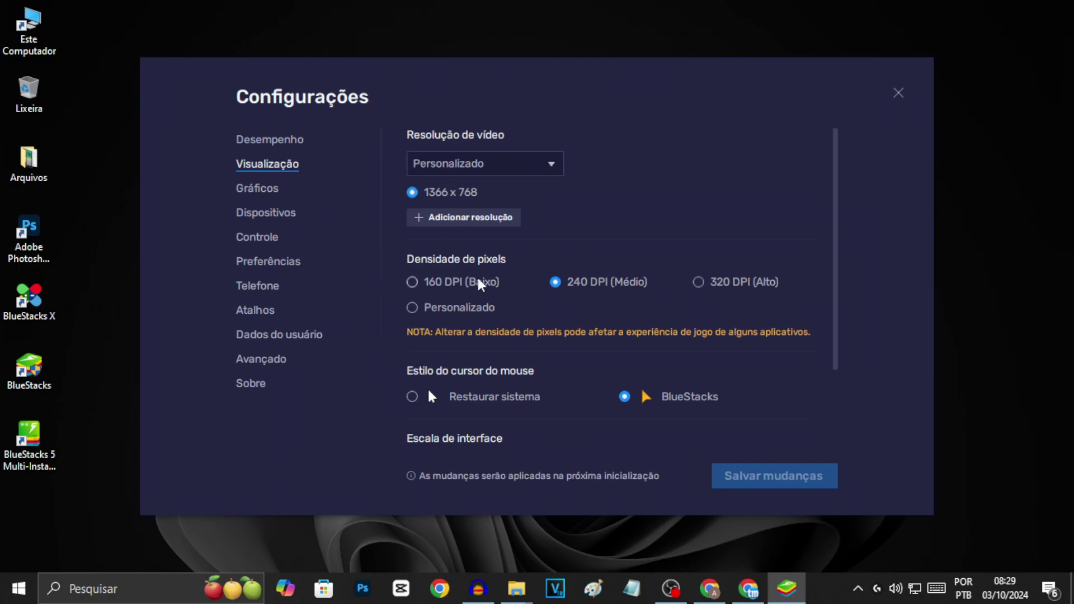
scroll(506, 376, "down", 2)
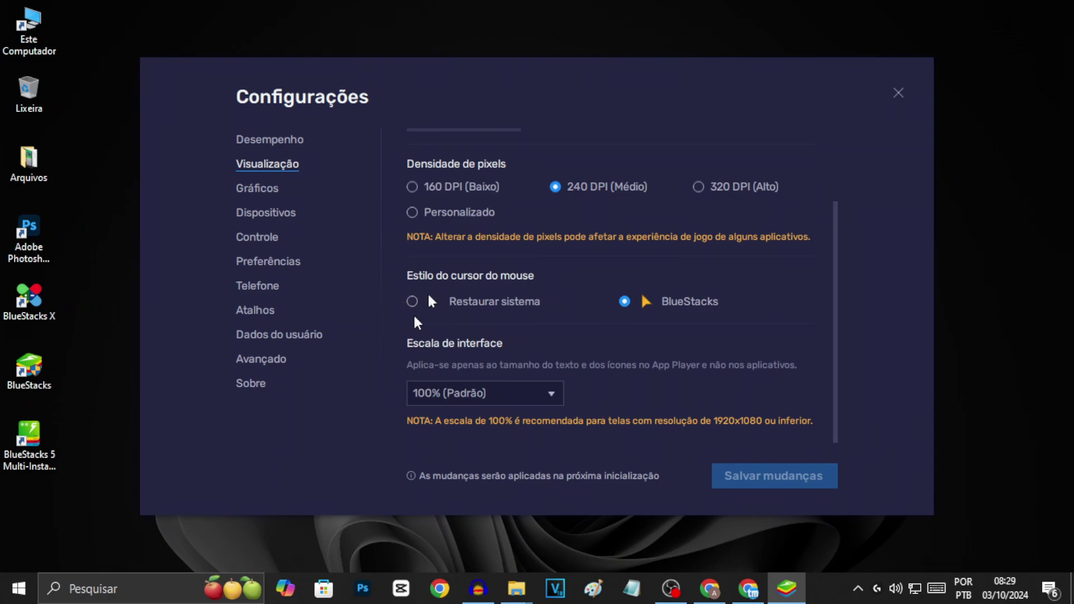
left_click(266, 192)
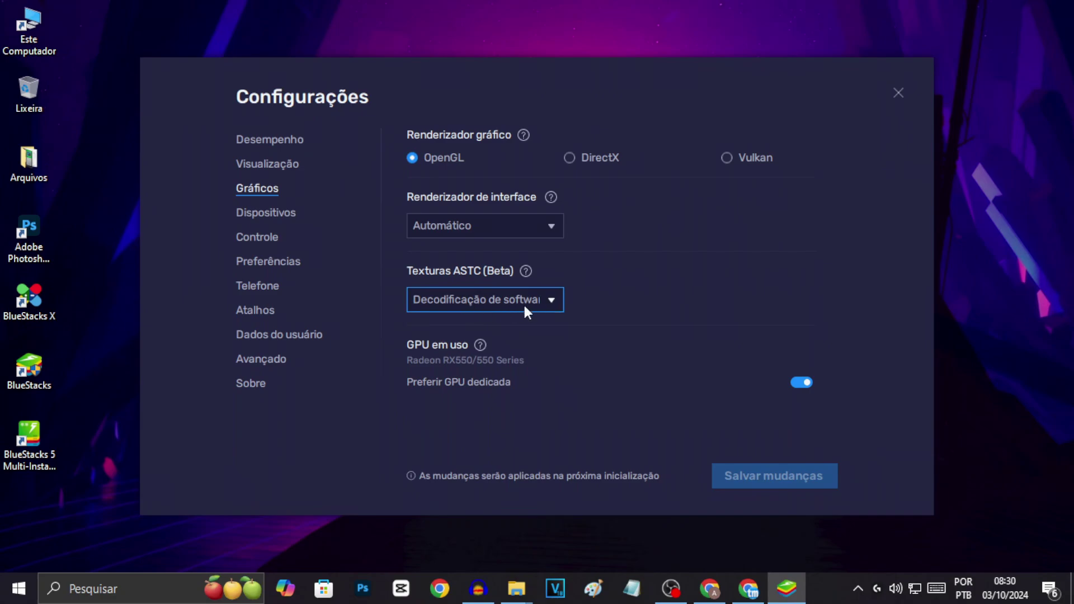
left_click(556, 304)
left_click(556, 301)
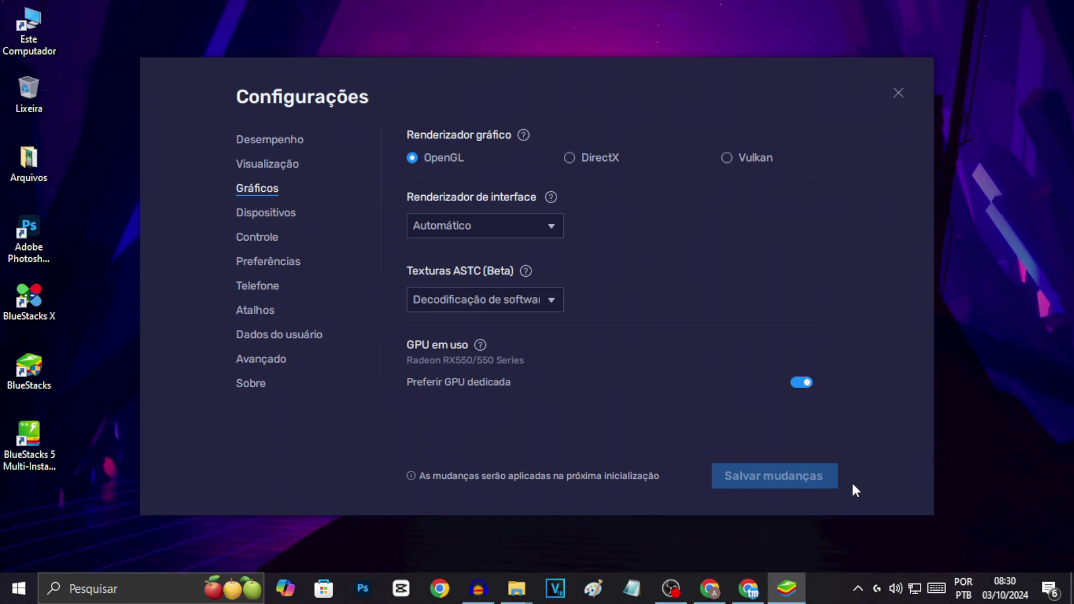
left_click(274, 215)
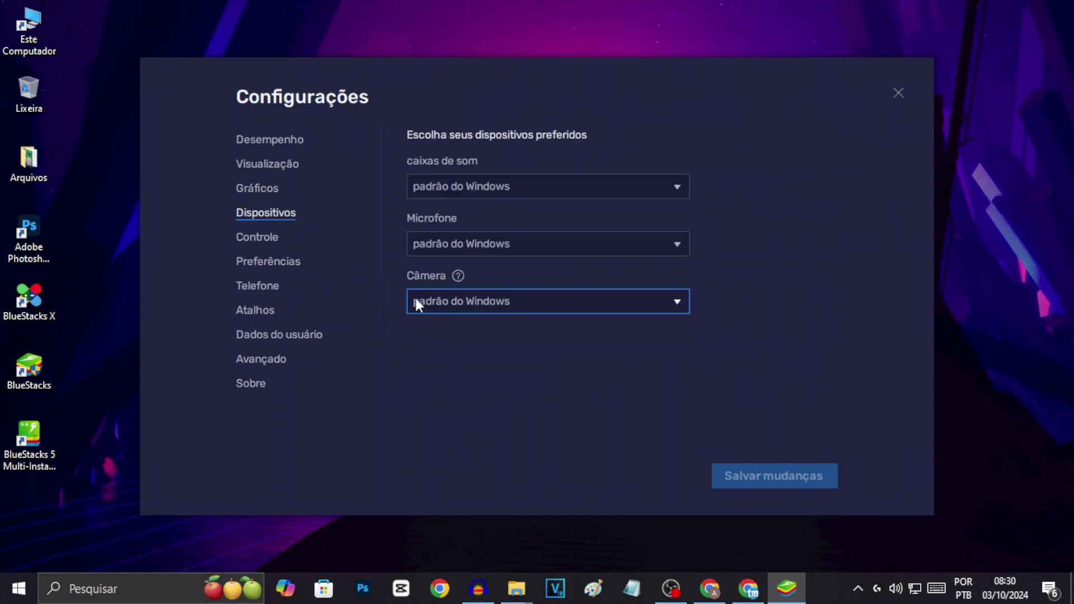
Turn off gamepad vibration and gamepad detection in the control settings, and save the changes.
left_click(260, 237)
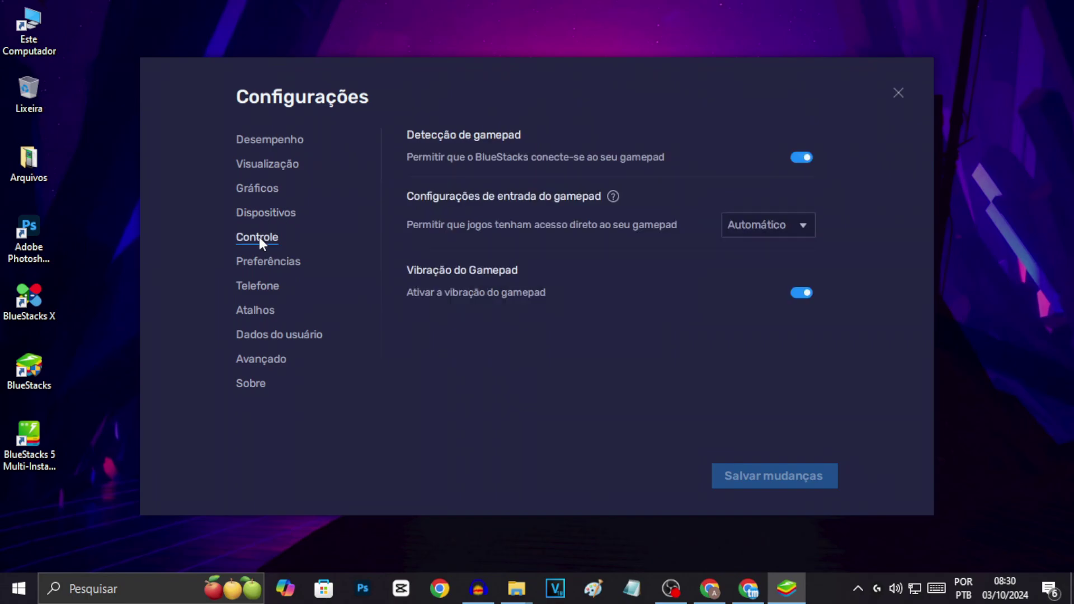
left_click(795, 158)
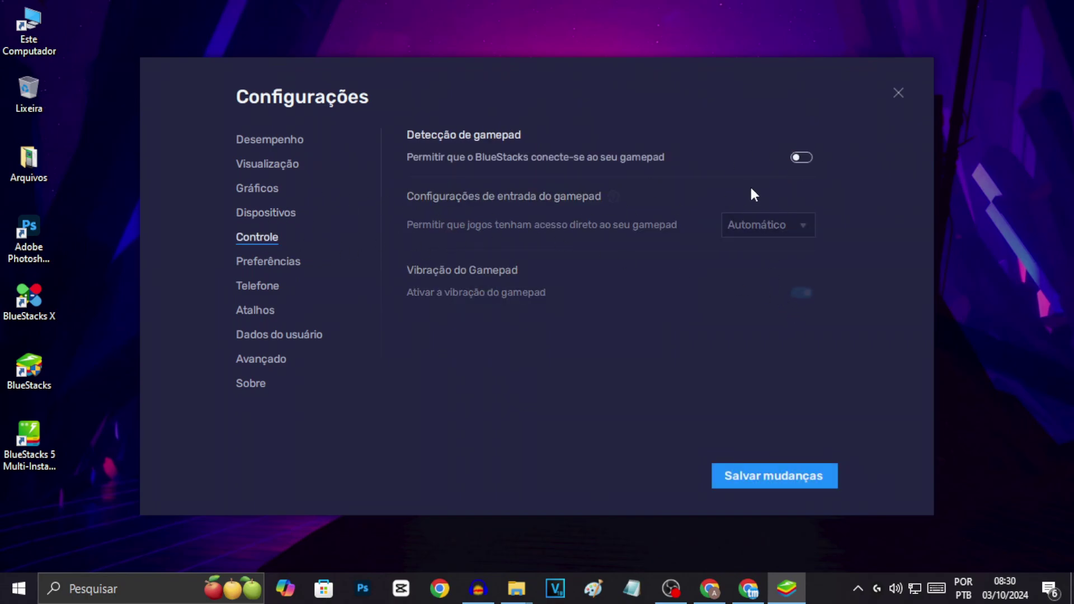
left_click(801, 158)
left_click(803, 292)
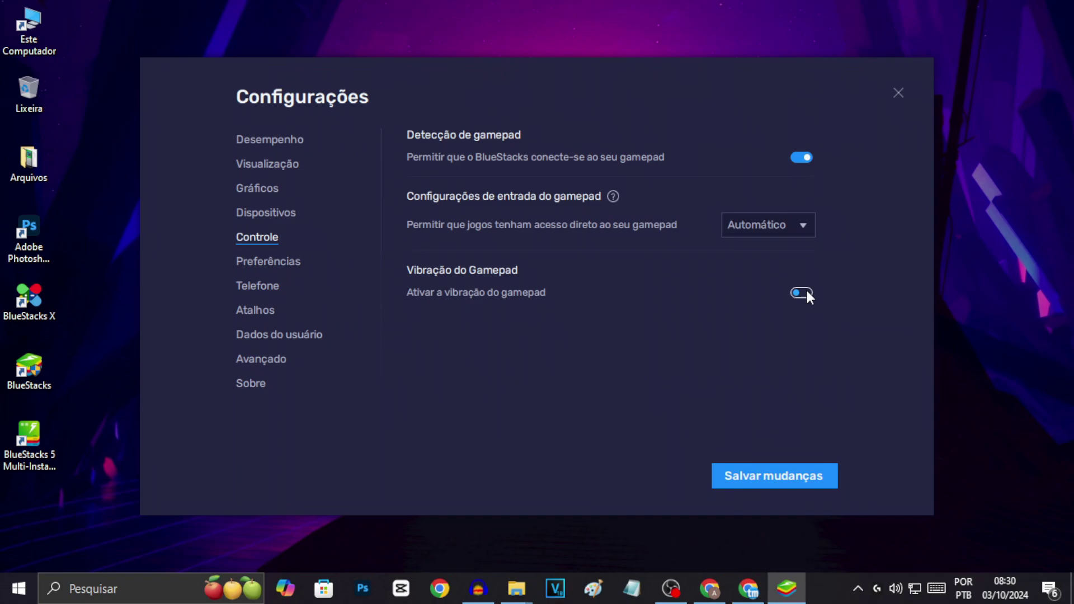
left_click(801, 159)
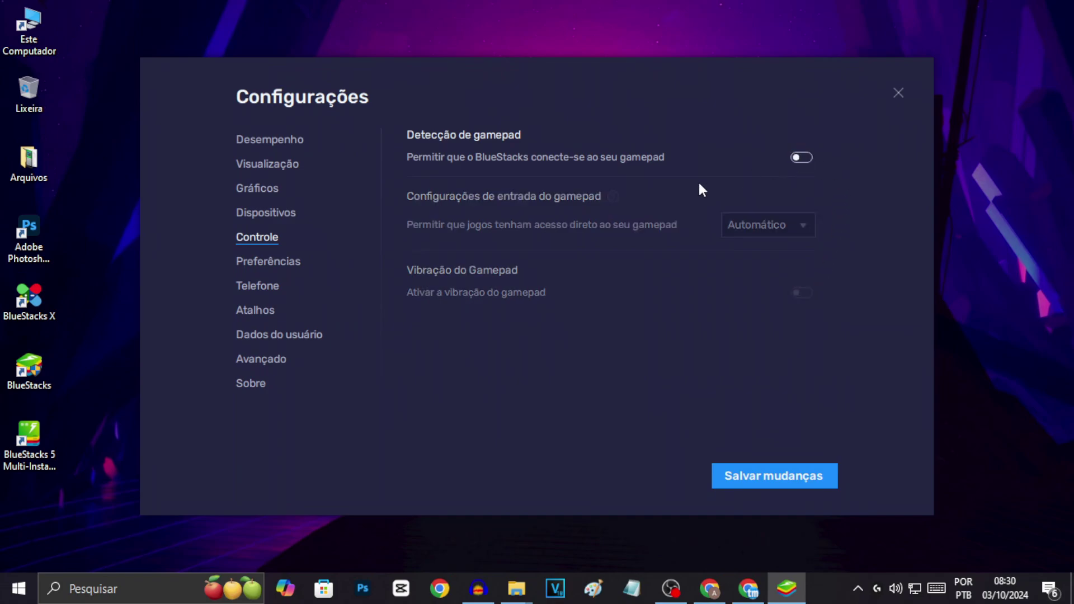
left_click(252, 262)
left_click(482, 320)
left_click(807, 484)
In the preferences, turn off Discord connection, Google Play login requests, Android tap sounds, in-game ads and desktop notifications, and save.
left_click(263, 266)
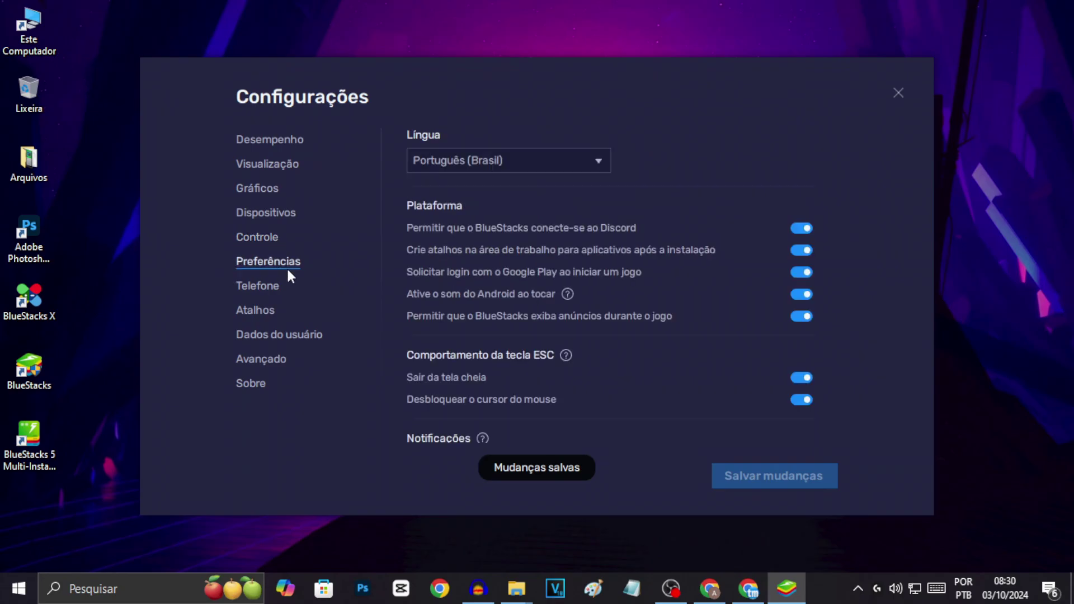
left_click(802, 228)
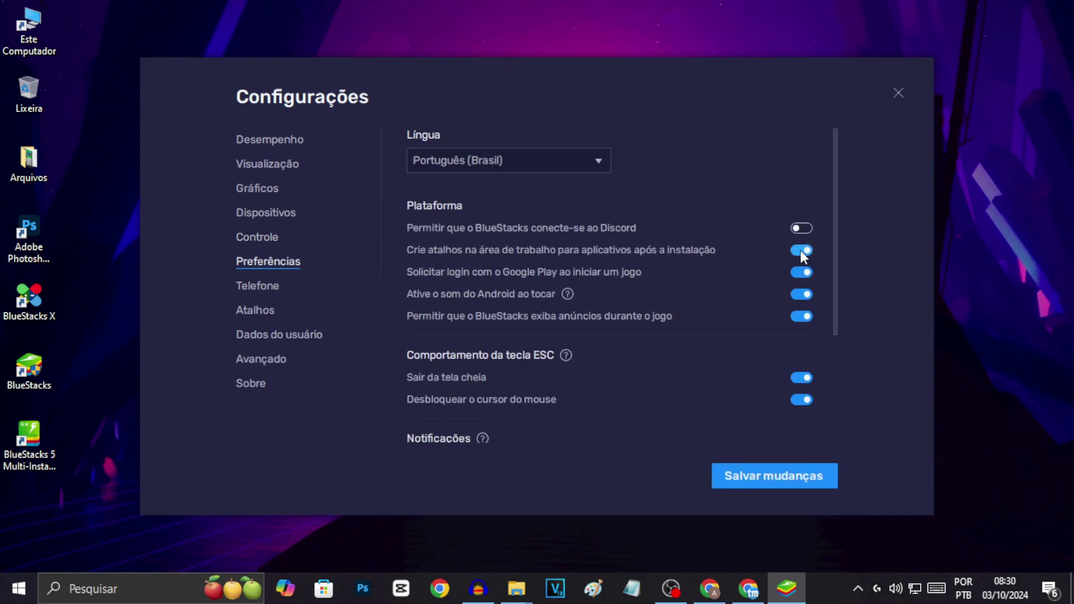
left_click(800, 274)
left_click(801, 317)
left_click(523, 436)
scroll(703, 330, "down", 4)
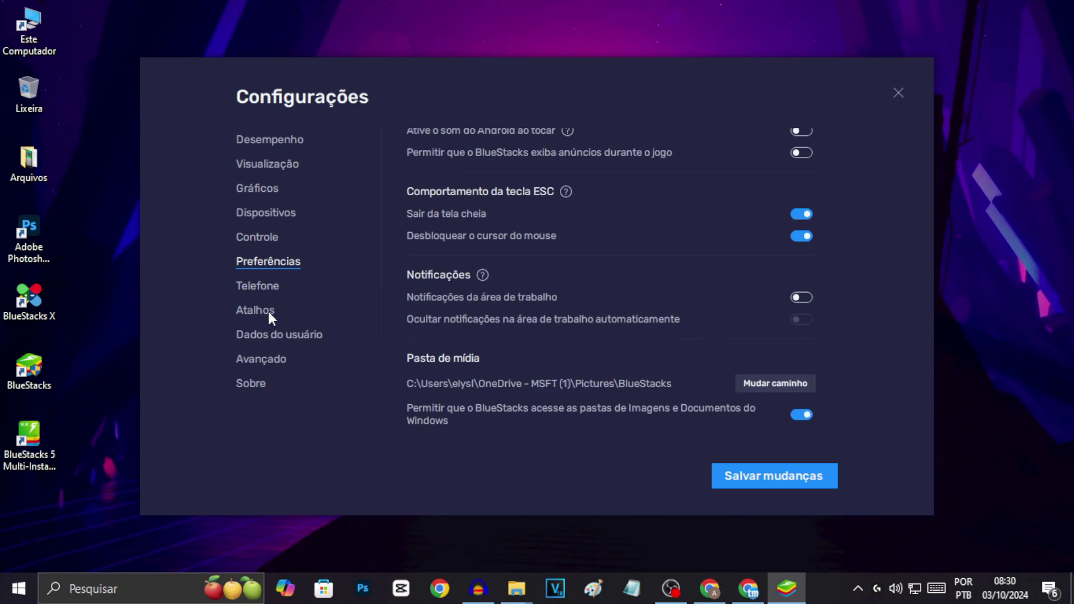
left_click(746, 480)
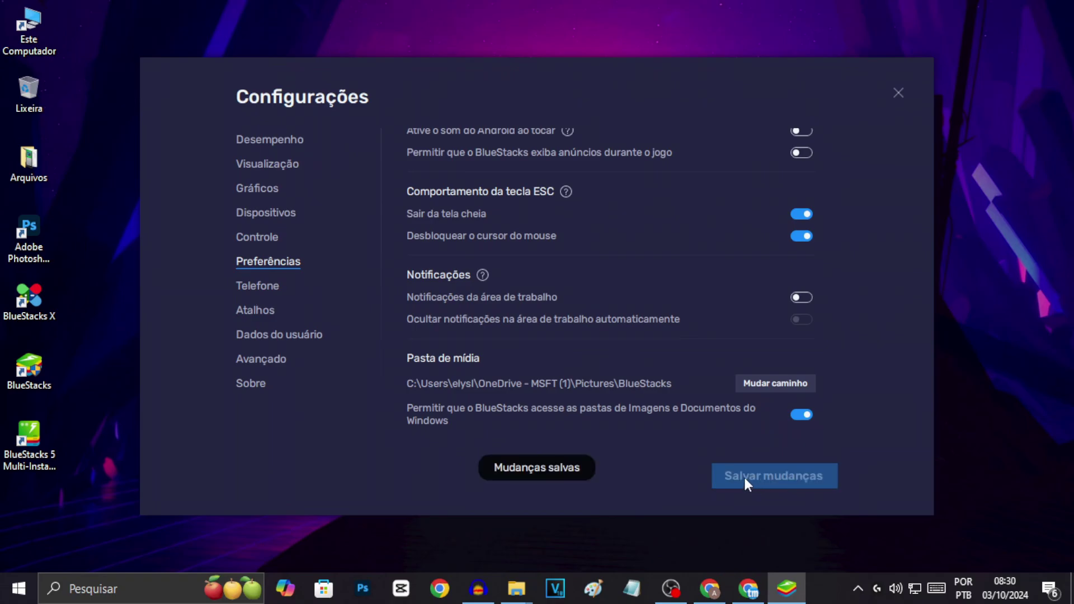
Set the phone's predefined device profile to Asus ROG 2 and save, keeping TMOBILE as the network provider.
left_click(262, 288)
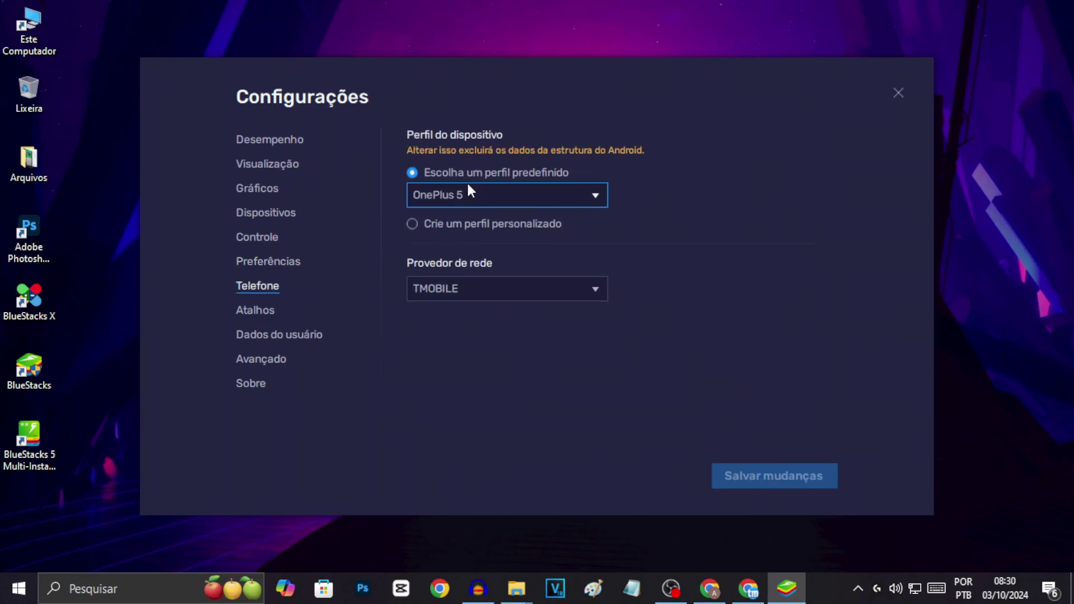
left_click(537, 291)
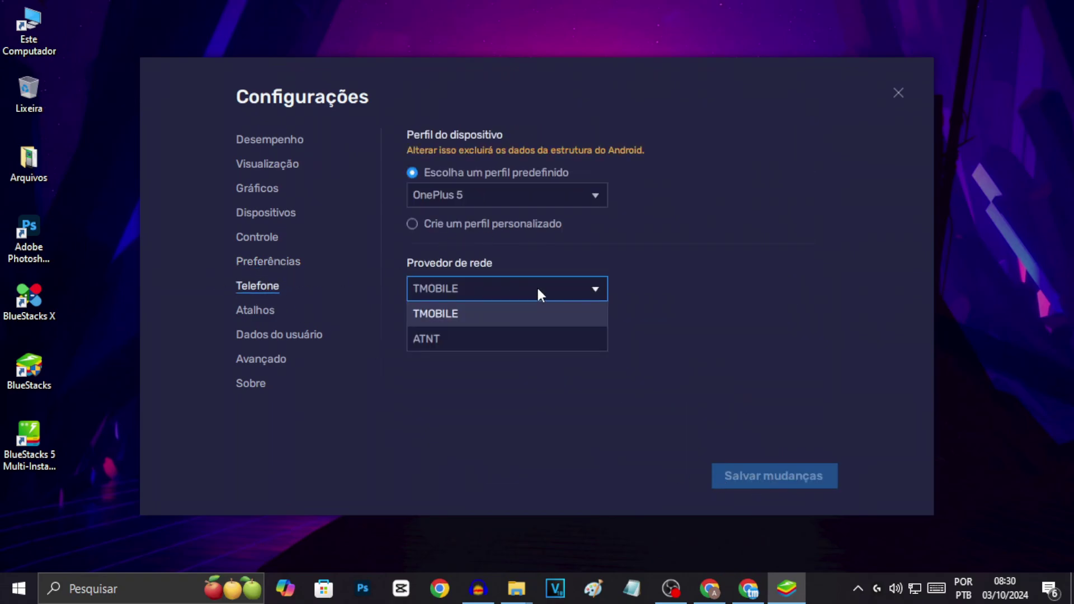
left_click(537, 290)
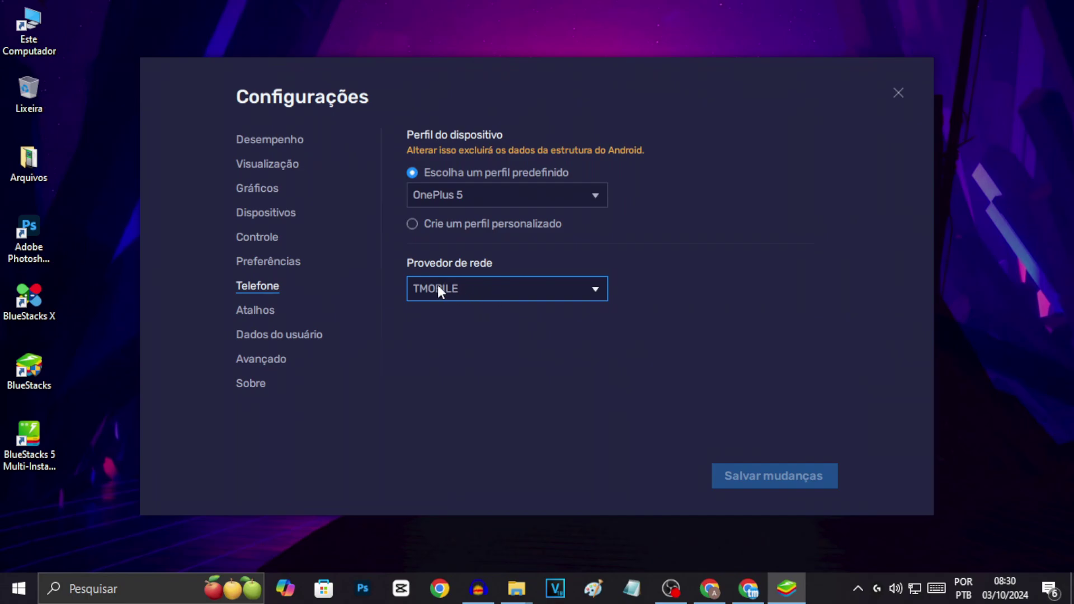
left_click(480, 194)
scroll(484, 229, "up", 3)
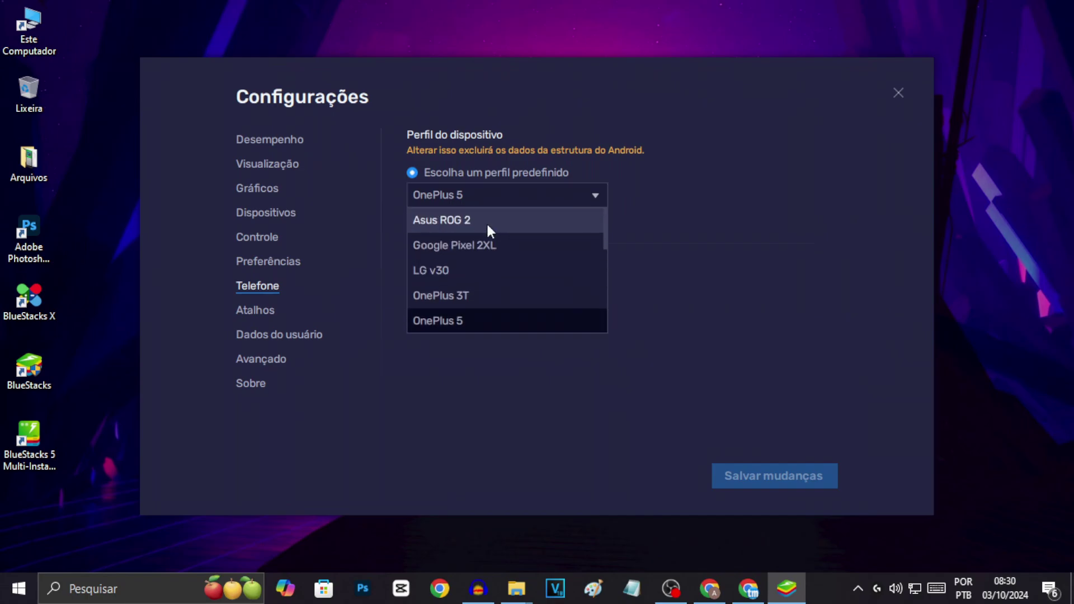
left_click(491, 220)
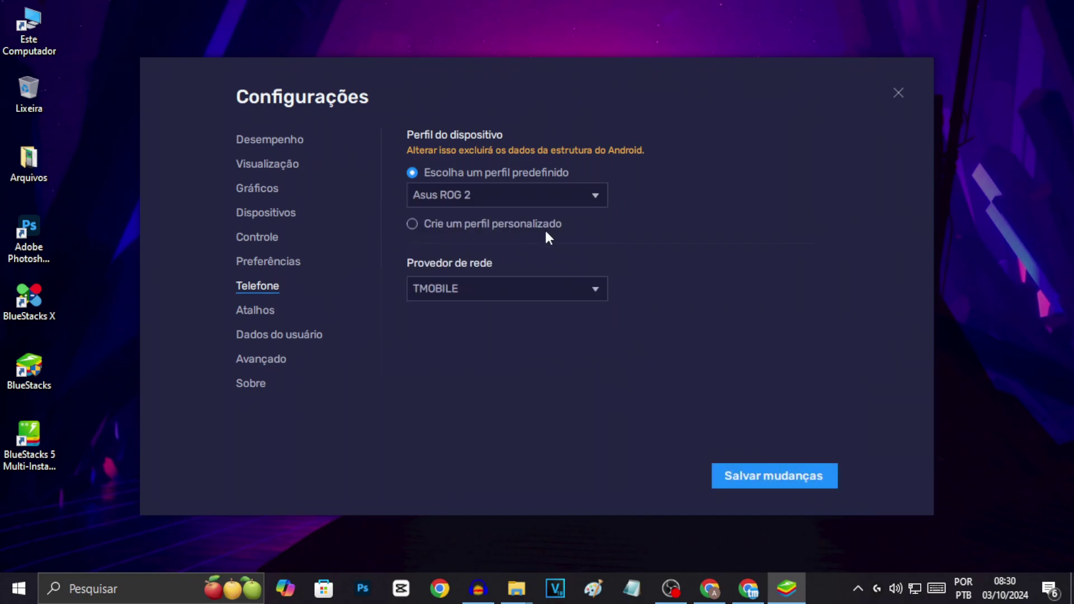
left_click(761, 482)
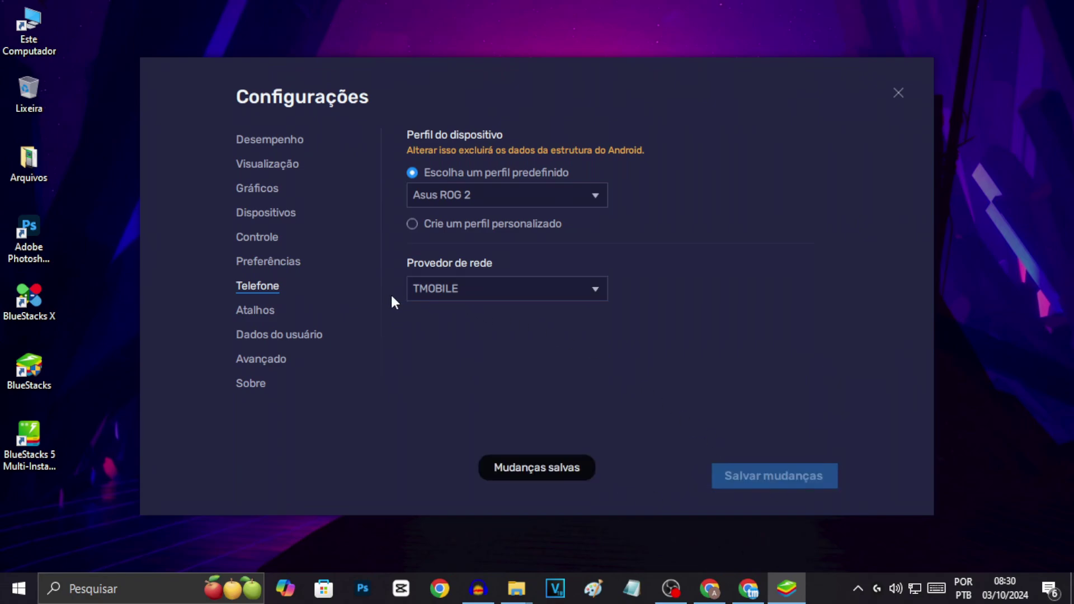
left_click(444, 289)
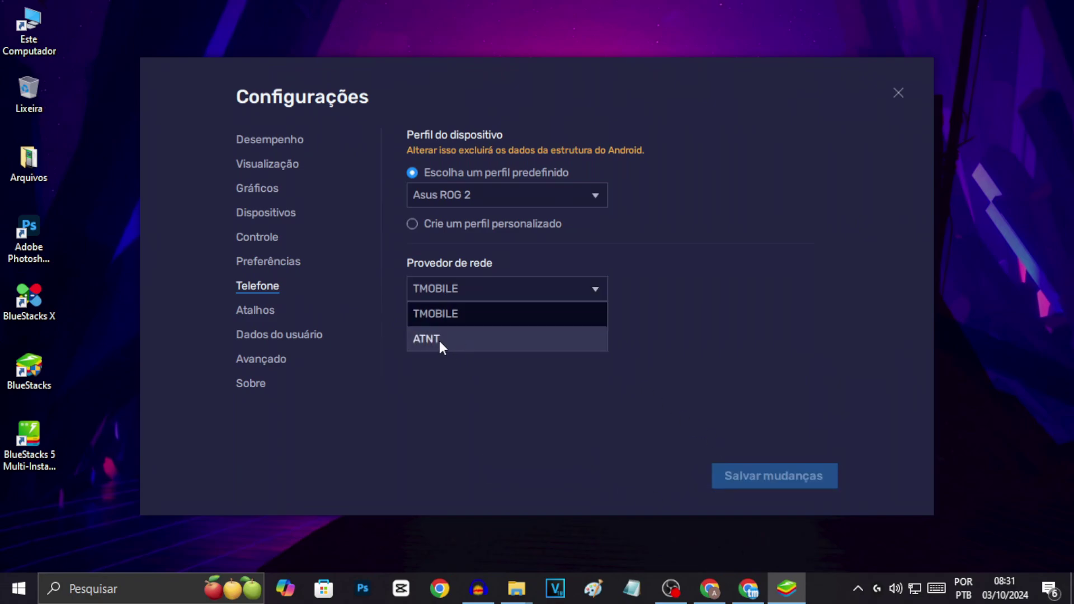
left_click(482, 408)
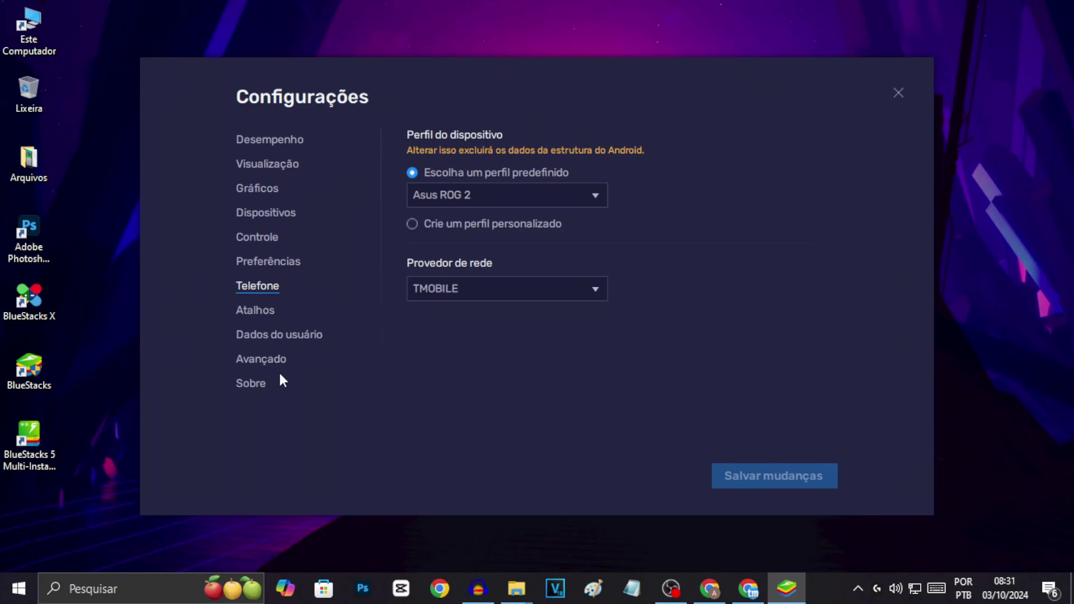
Review the keyboard shortcut assignments, the user data options and the advanced settings.
left_click(268, 311)
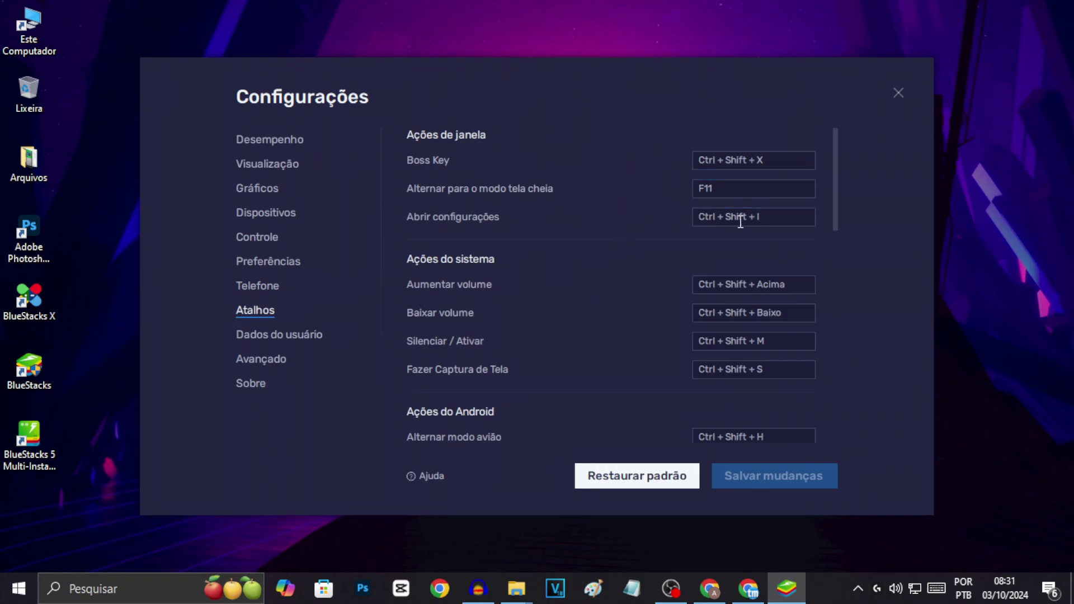
scroll(649, 408, "down", 5)
scroll(688, 447, "down", 6)
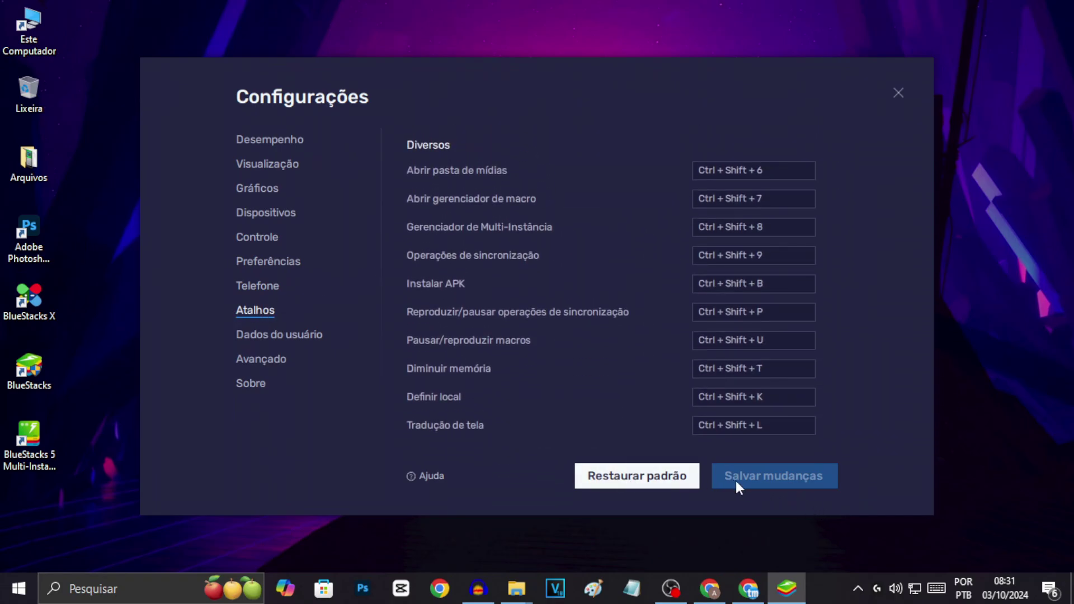
scroll(775, 369, "up", 5)
scroll(769, 354, "up", 7)
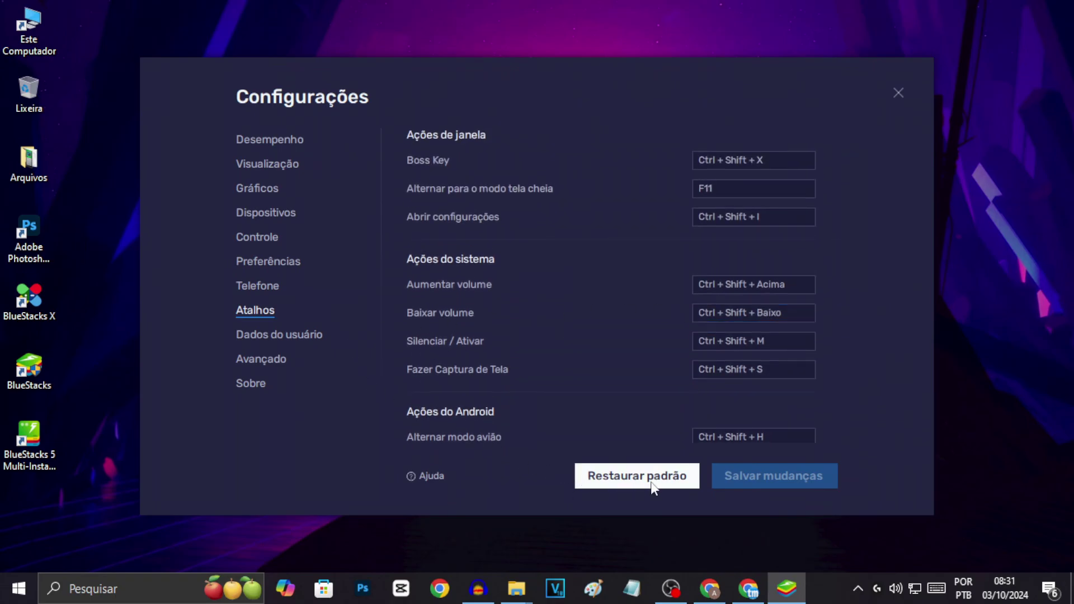
left_click(278, 336)
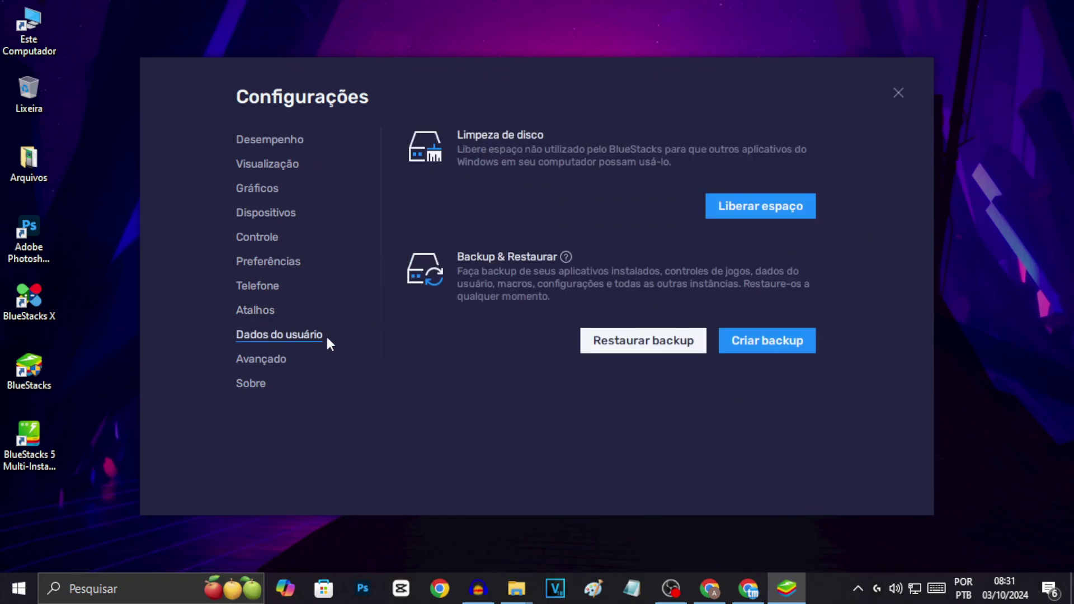
left_click(263, 359)
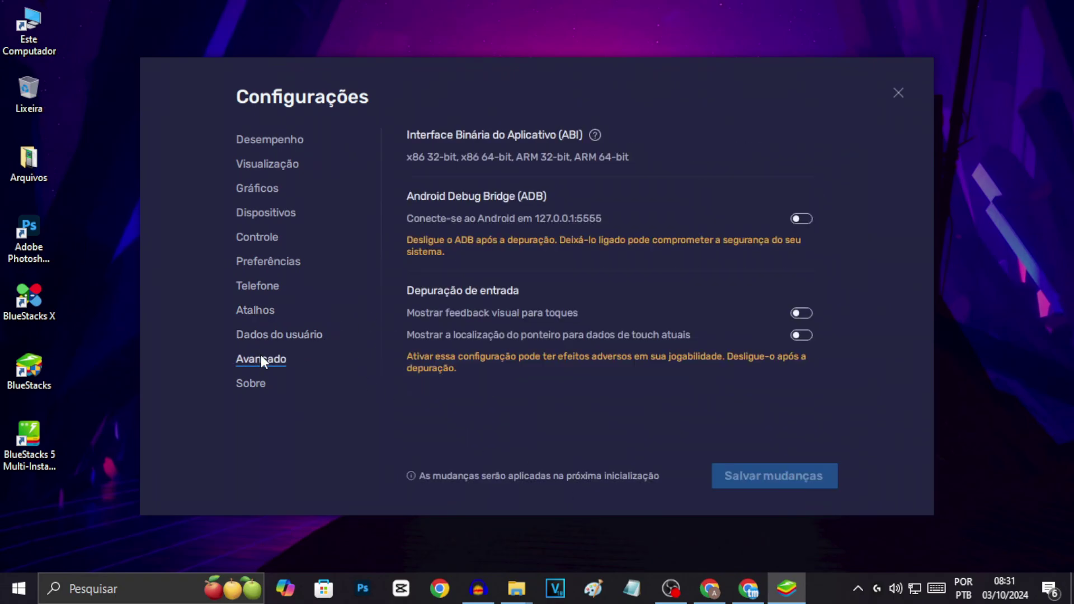
Install the free fire V7A 1.106 package from the desktop's ProPlayer folder into the emulator, clearing the settings and folder windows away.
left_click(898, 90)
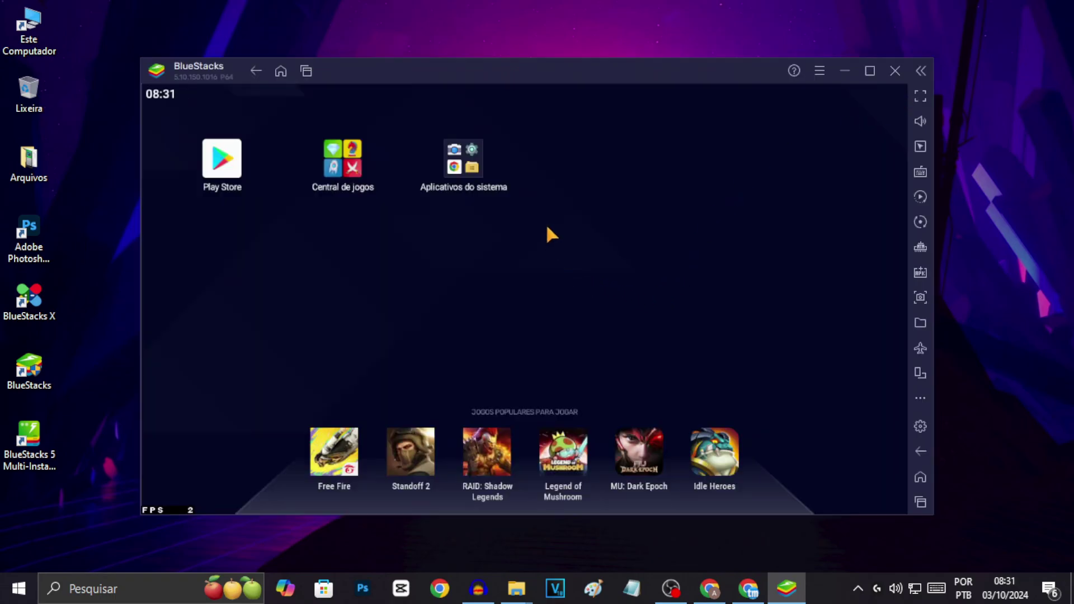
left_click_drag(546, 73, 652, 20)
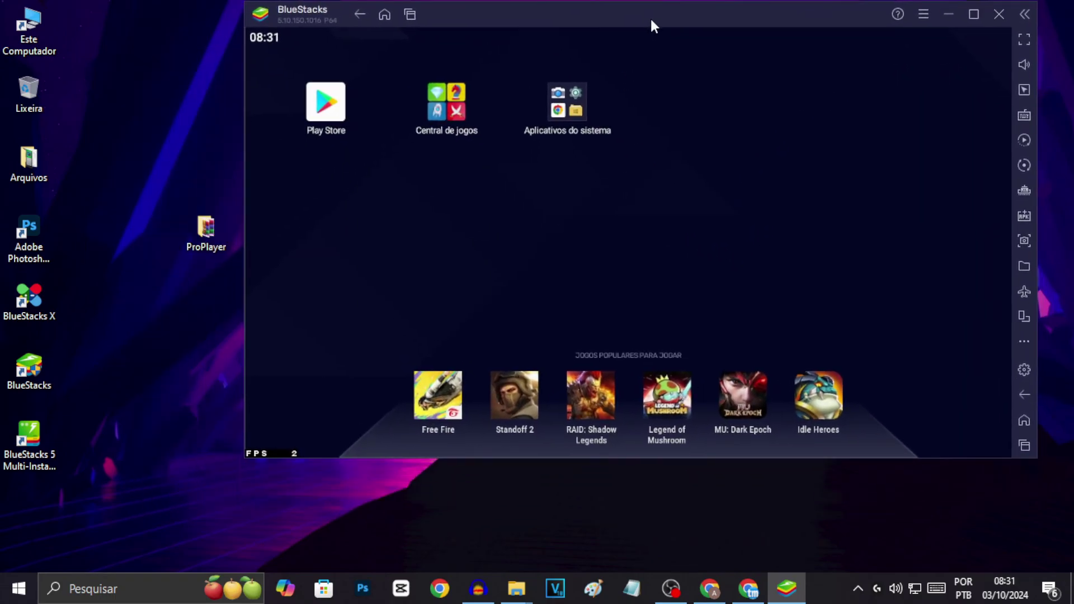
double_click(203, 244)
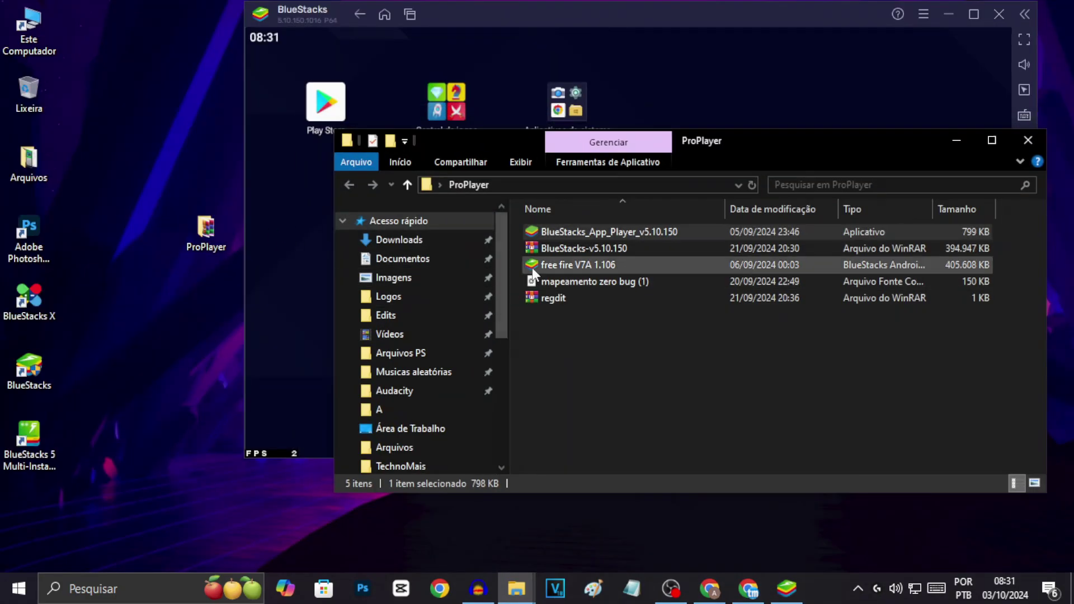
left_click(630, 268)
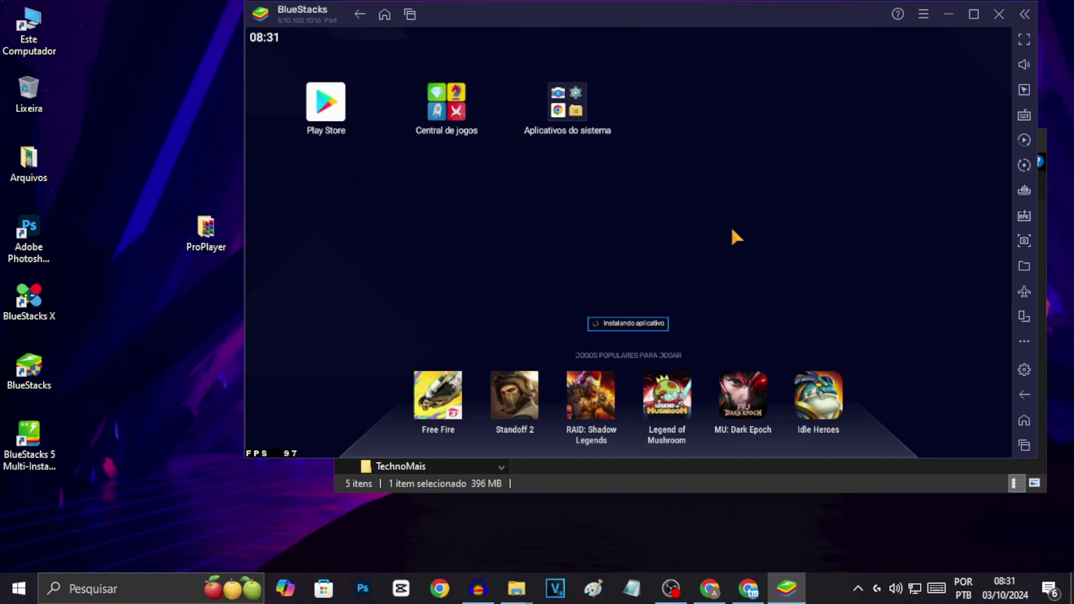
left_click_drag(841, 22, 761, 105)
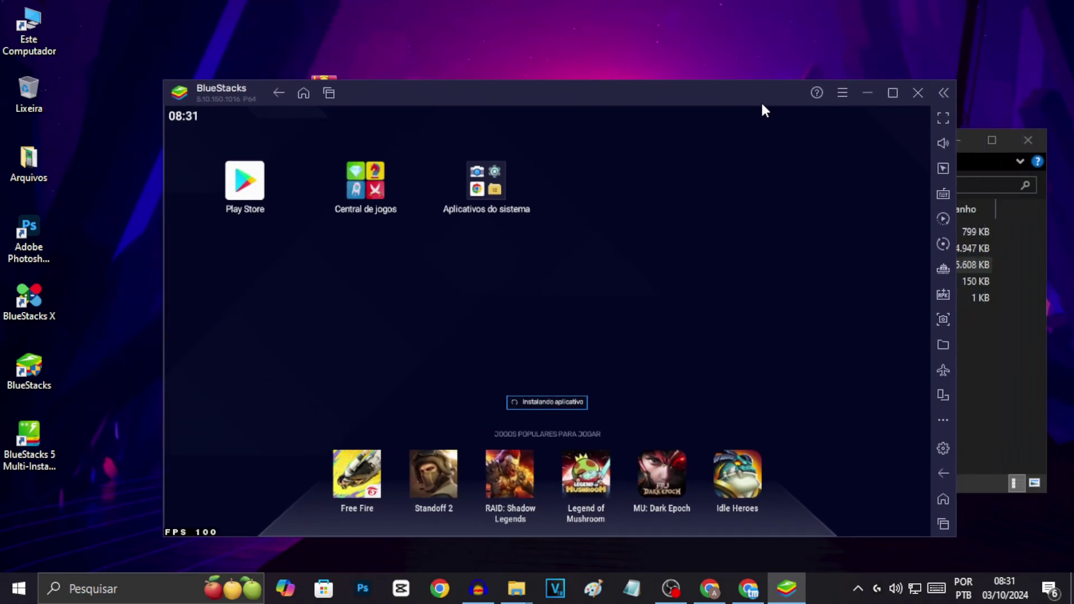
left_click(962, 140)
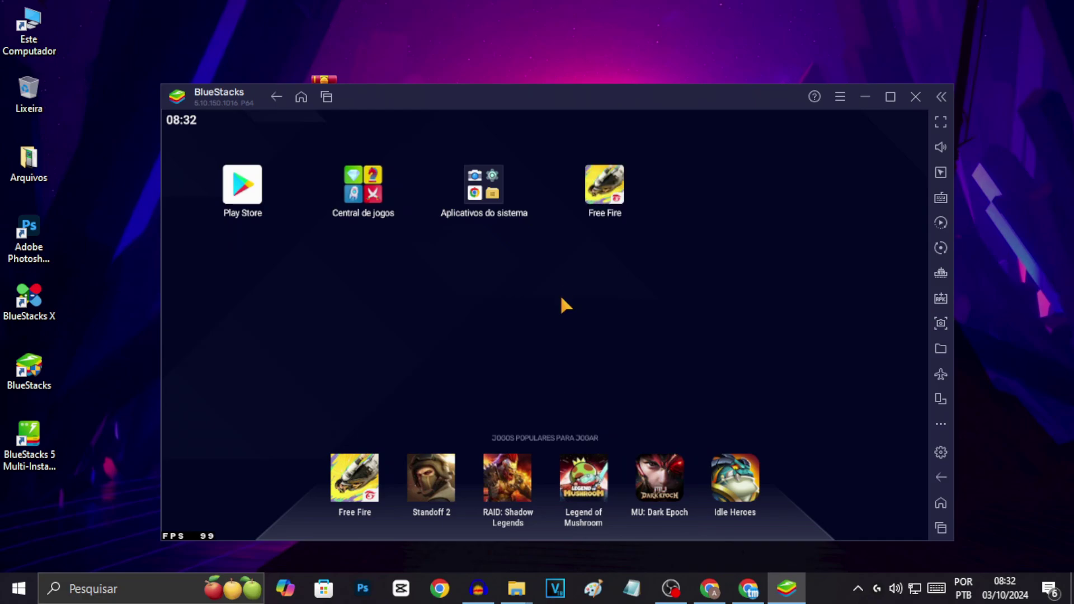
Launch Free Fire and examine the custom HUD layout in the game's control settings.
left_click(603, 191)
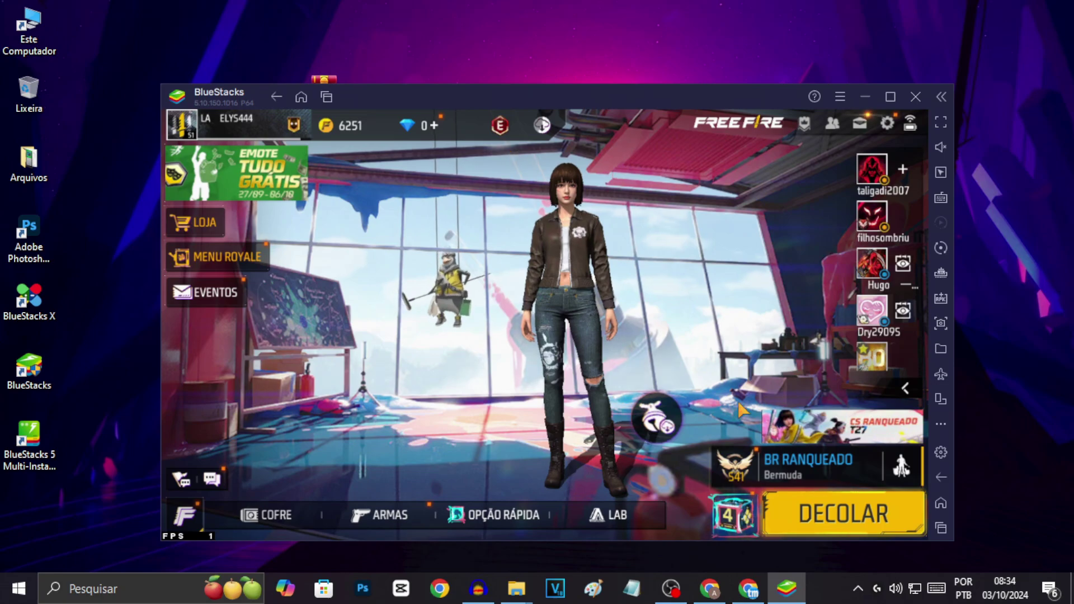
left_click(888, 121)
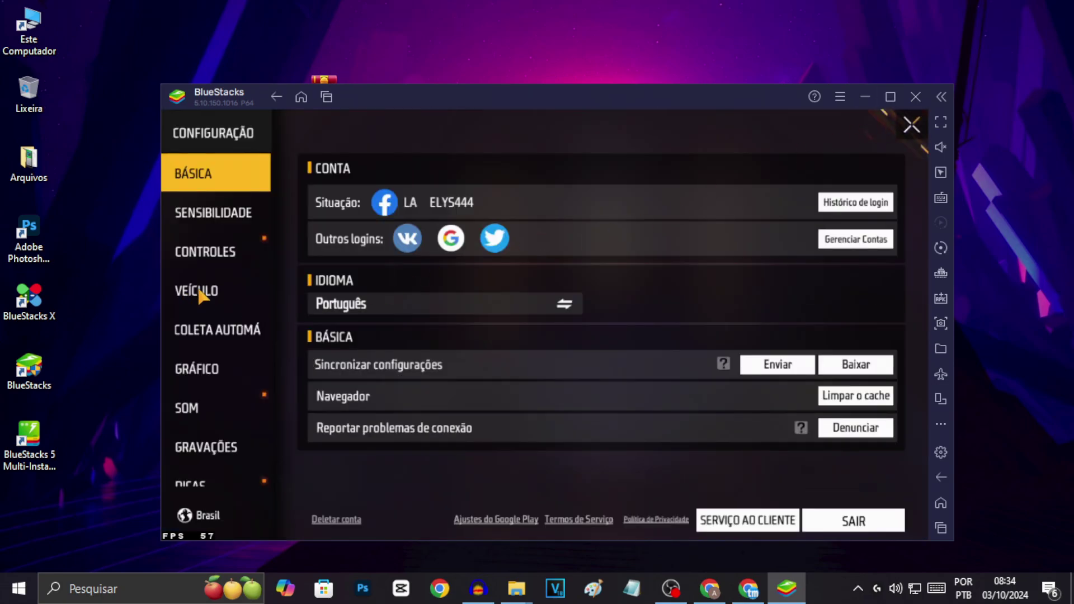
left_click(261, 249)
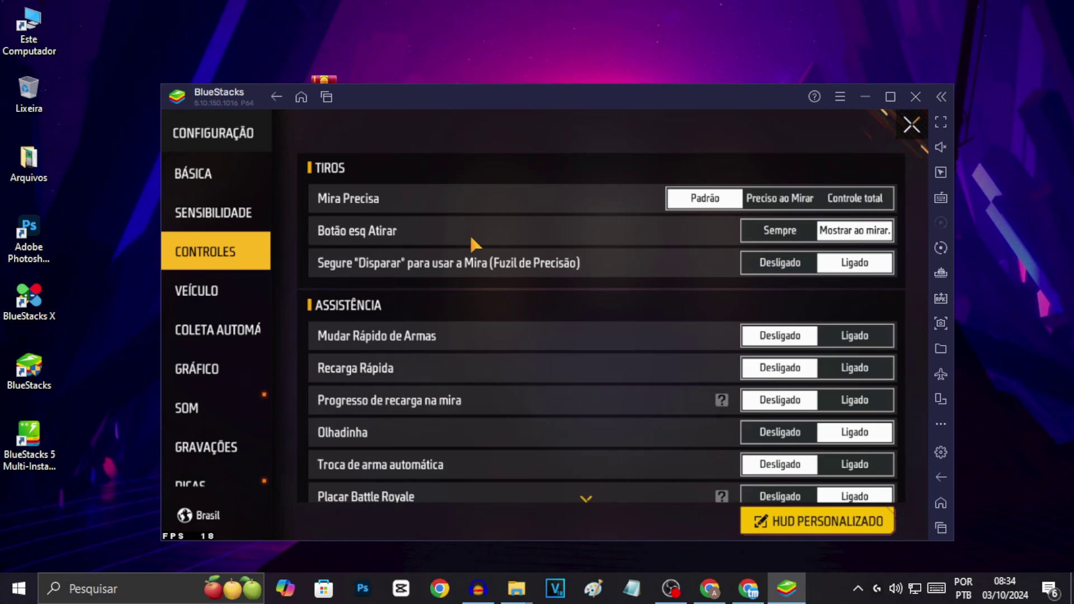
left_click(803, 526)
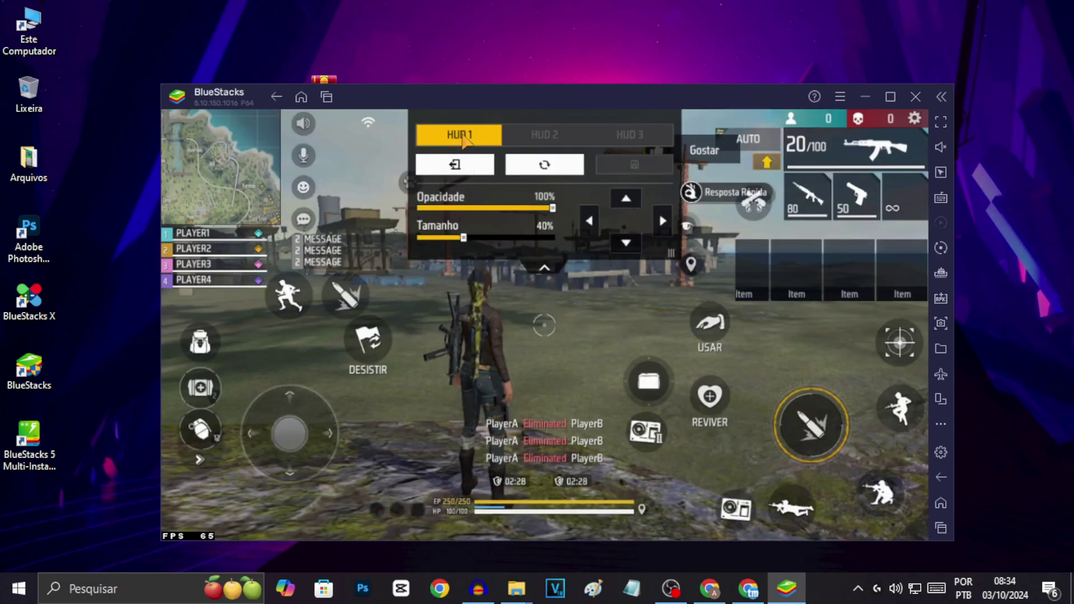
left_click(455, 165)
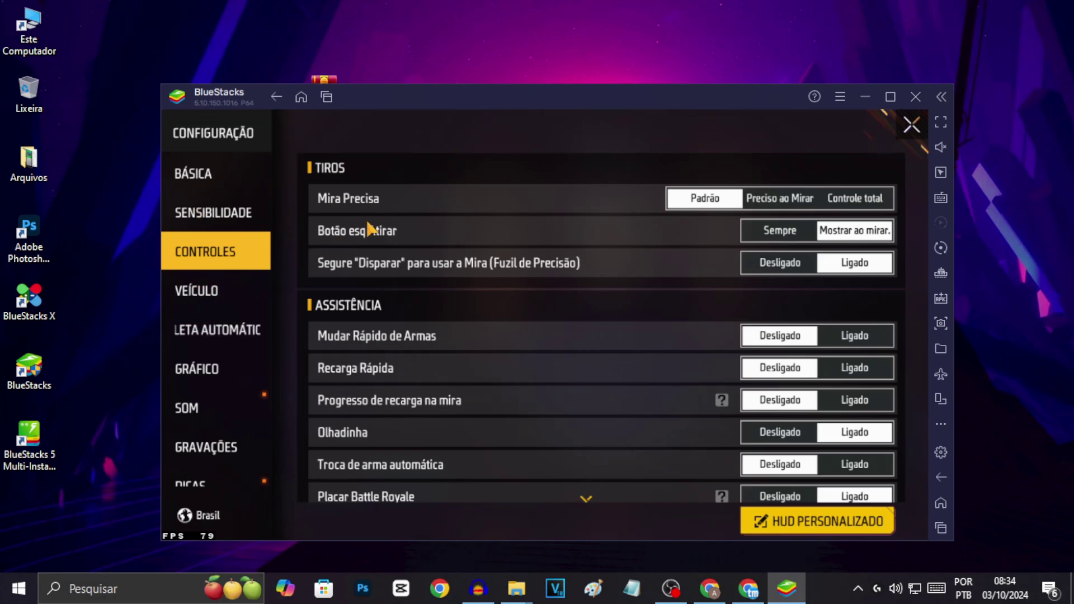
Download the account's synchronised game settings to this device from Free Fire's basic settings and confirm the replacement.
left_click(218, 178)
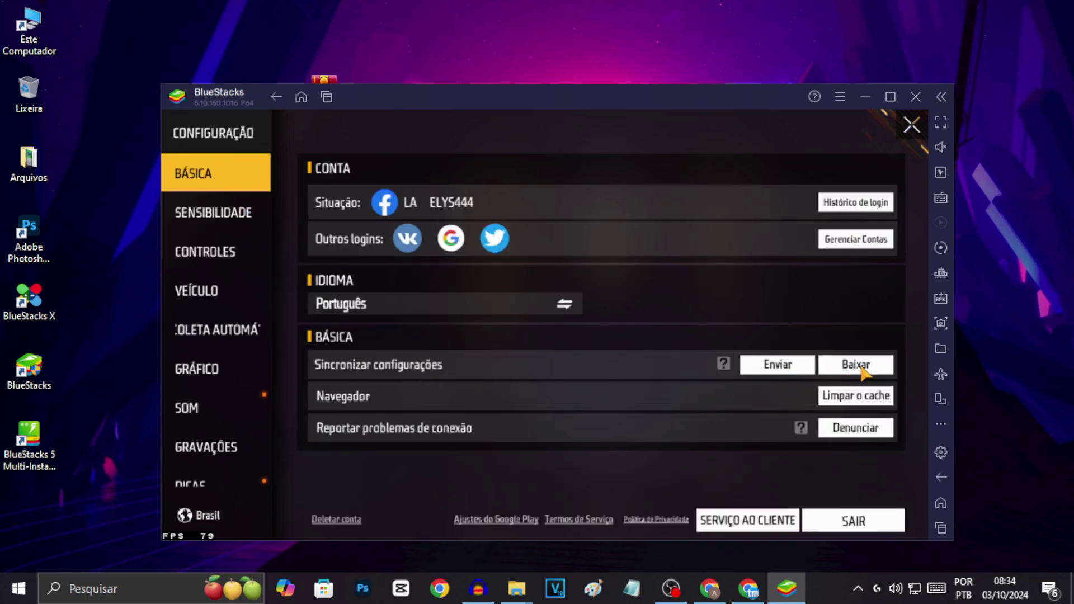
left_click(818, 366)
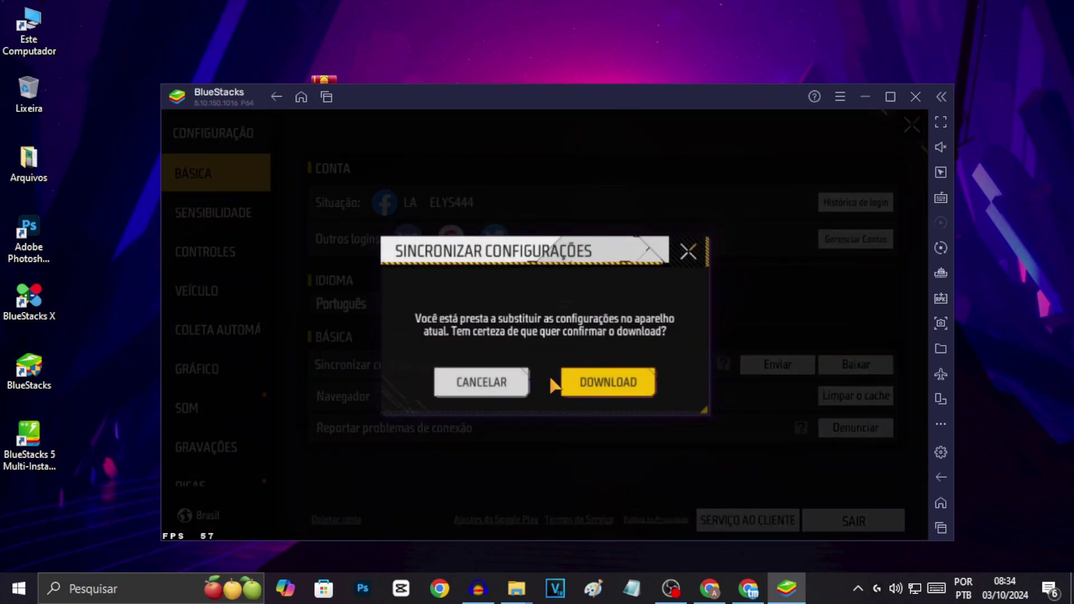
left_click(582, 385)
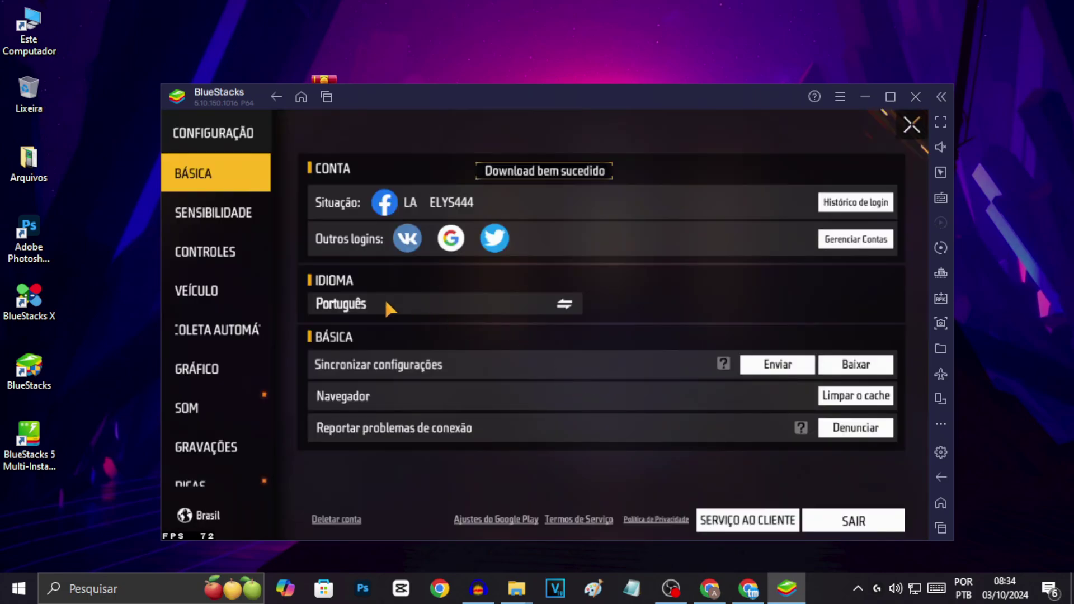
Compare the three custom HUD layouts in Free Fire's control settings and switch to HUD 2.
left_click(212, 251)
left_click(822, 511)
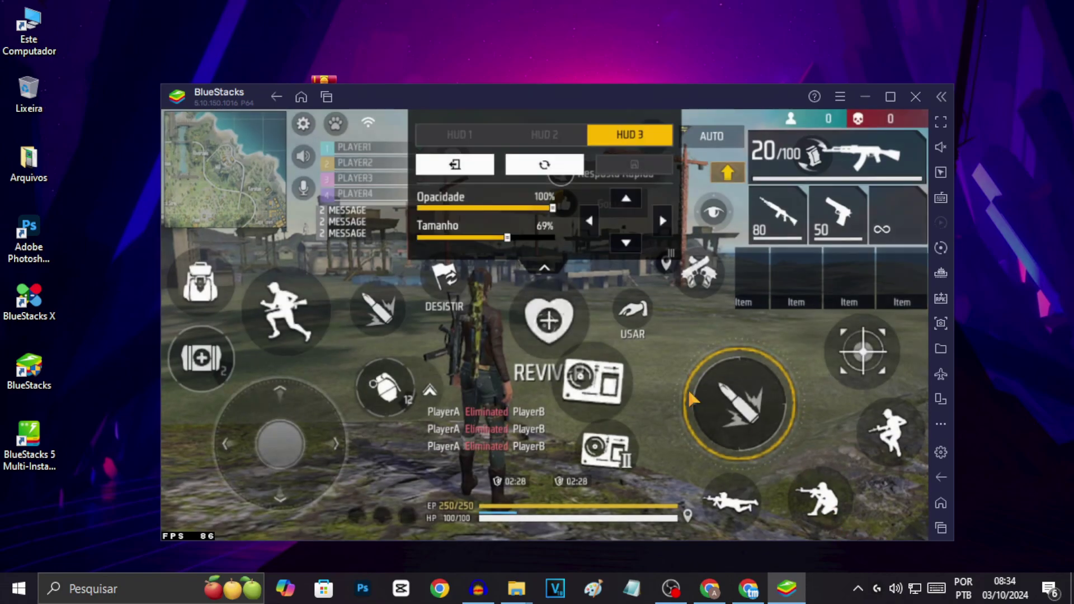
left_click(529, 137)
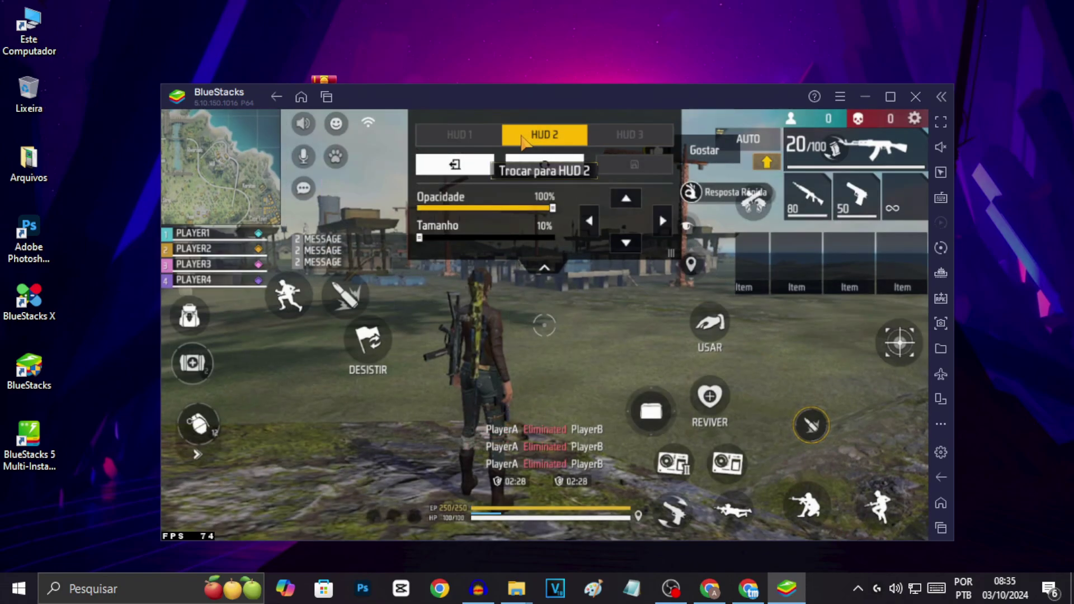
left_click(616, 137)
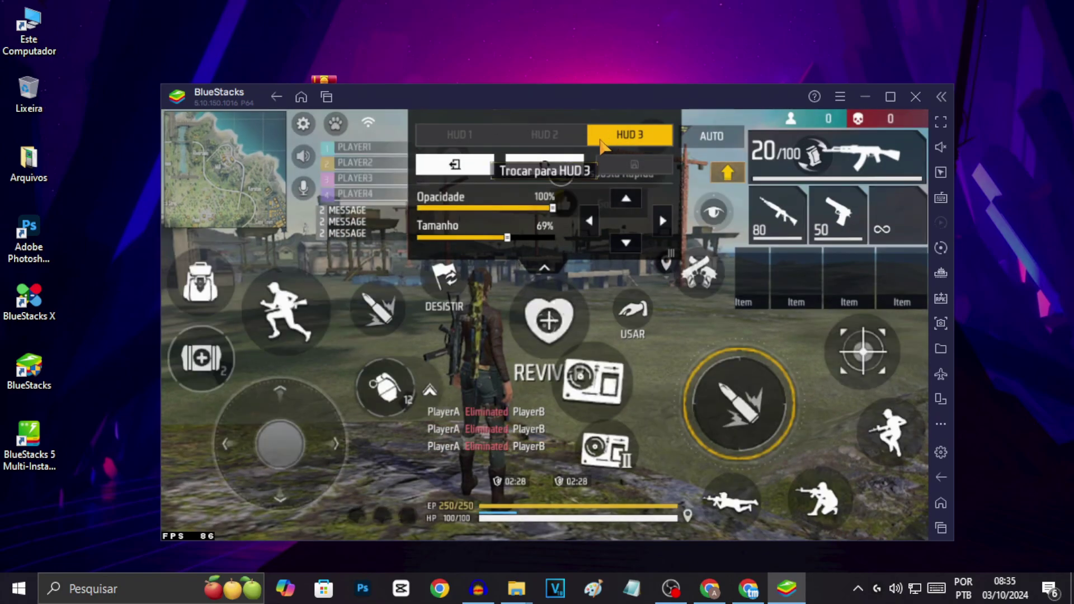
left_click(544, 141)
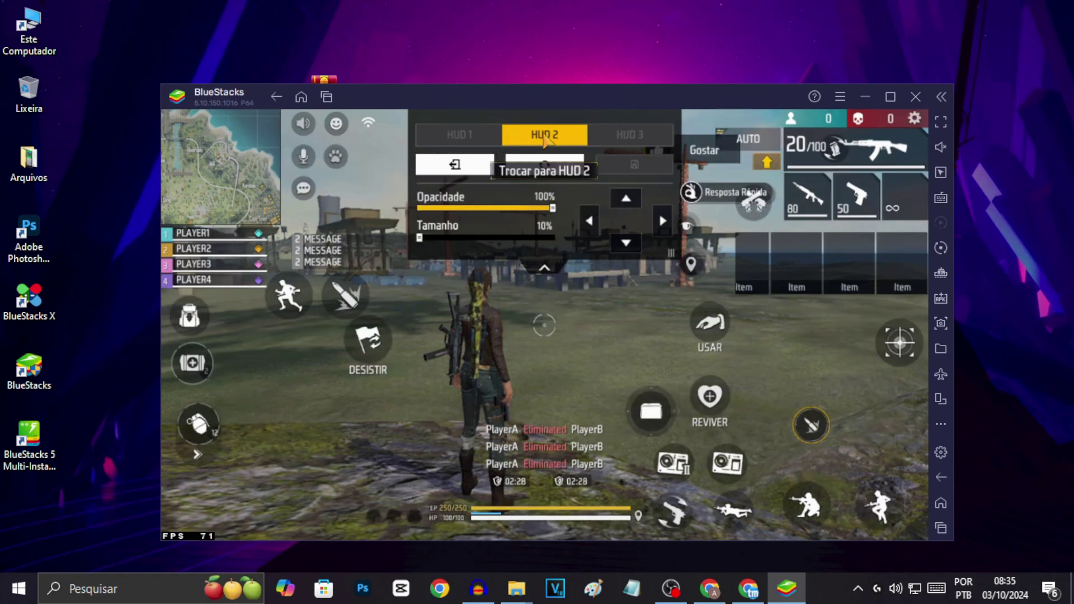
left_click(492, 136)
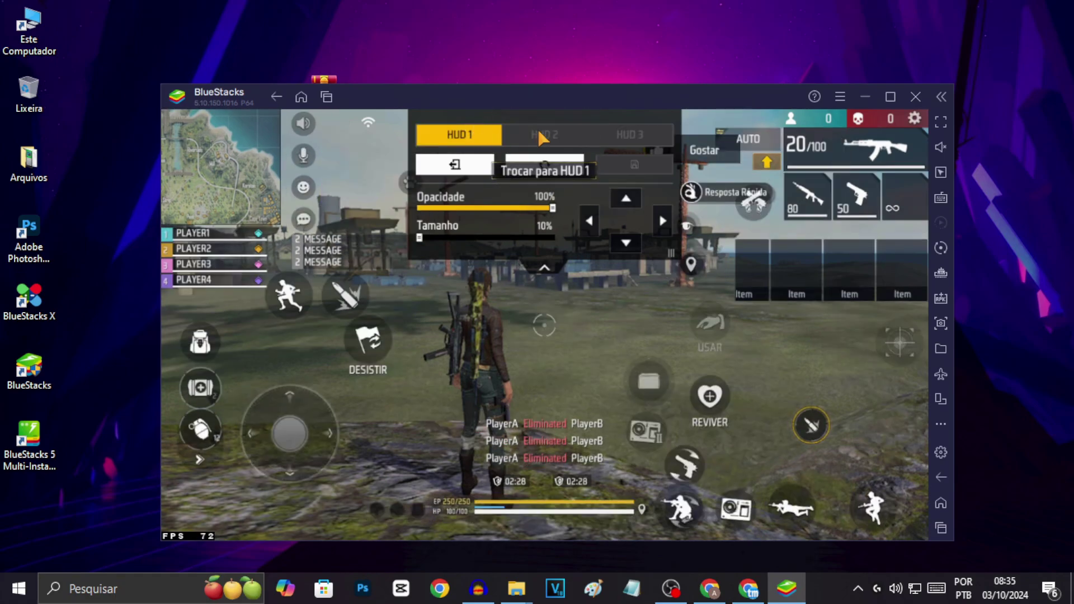
left_click(535, 136)
left_click(468, 133)
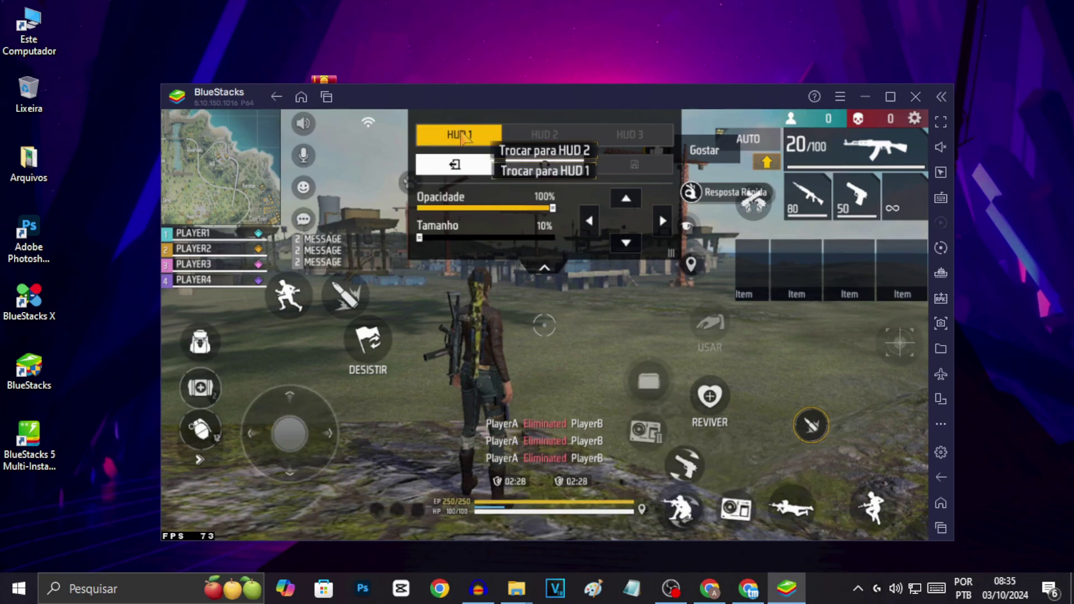
left_click(509, 137)
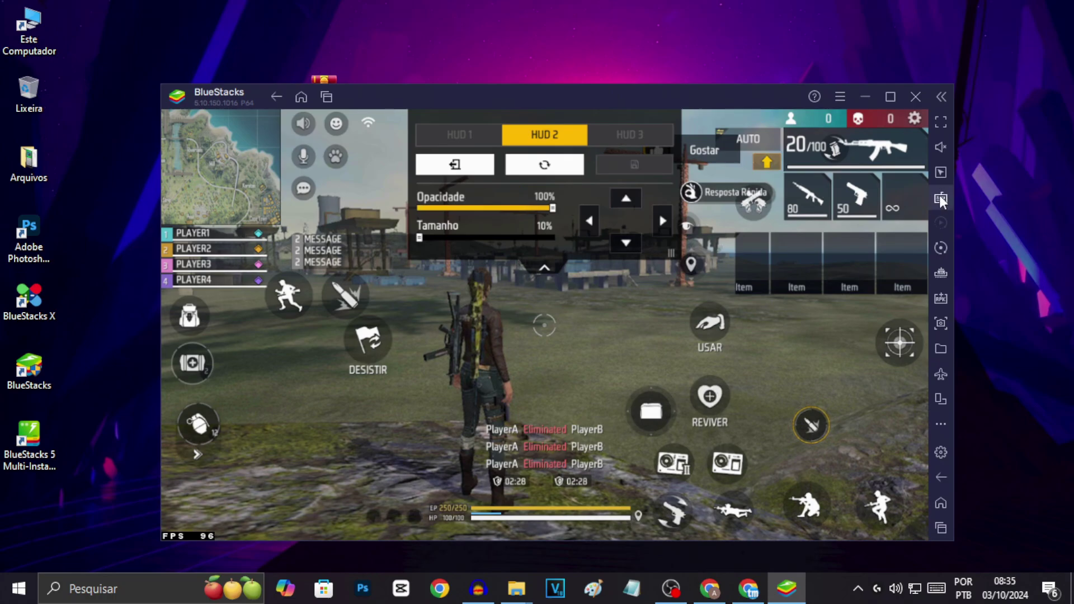
left_click(942, 200)
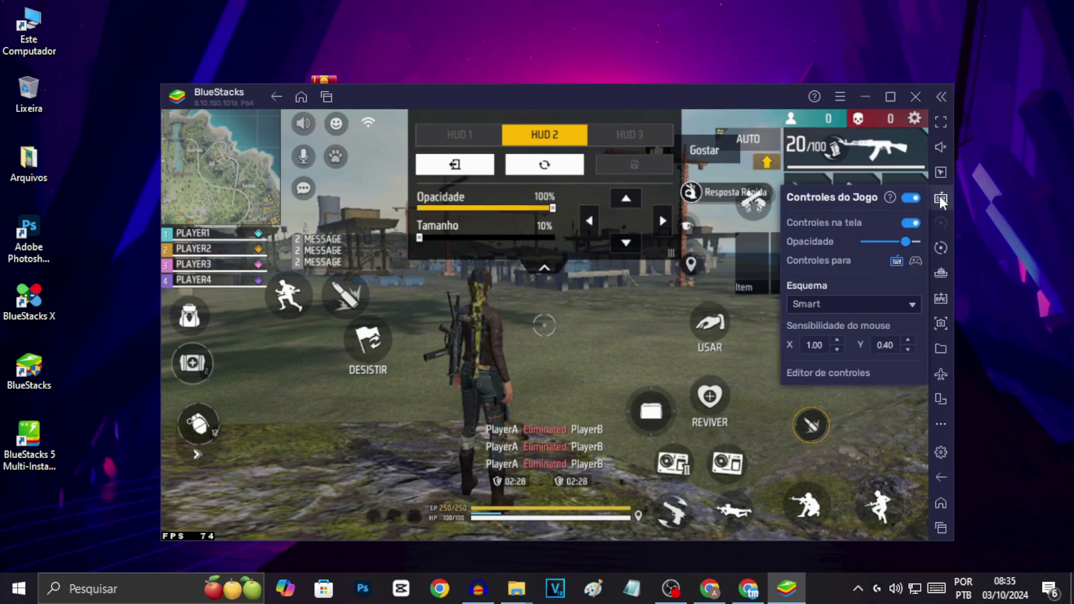
left_click(873, 370)
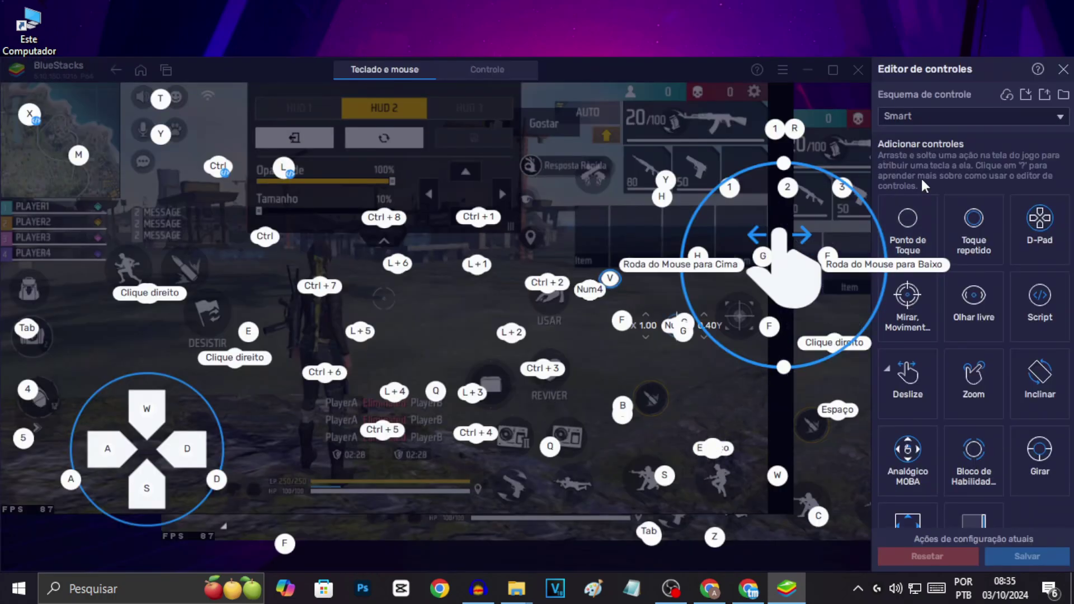
left_click(953, 120)
left_click(936, 156)
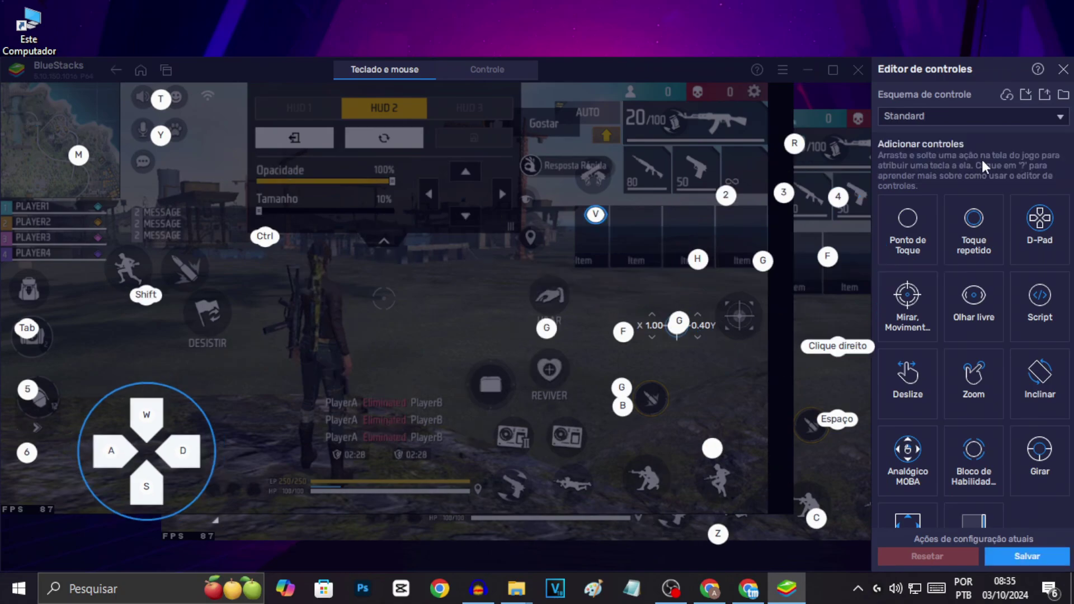
left_click(1063, 69)
left_click(556, 352)
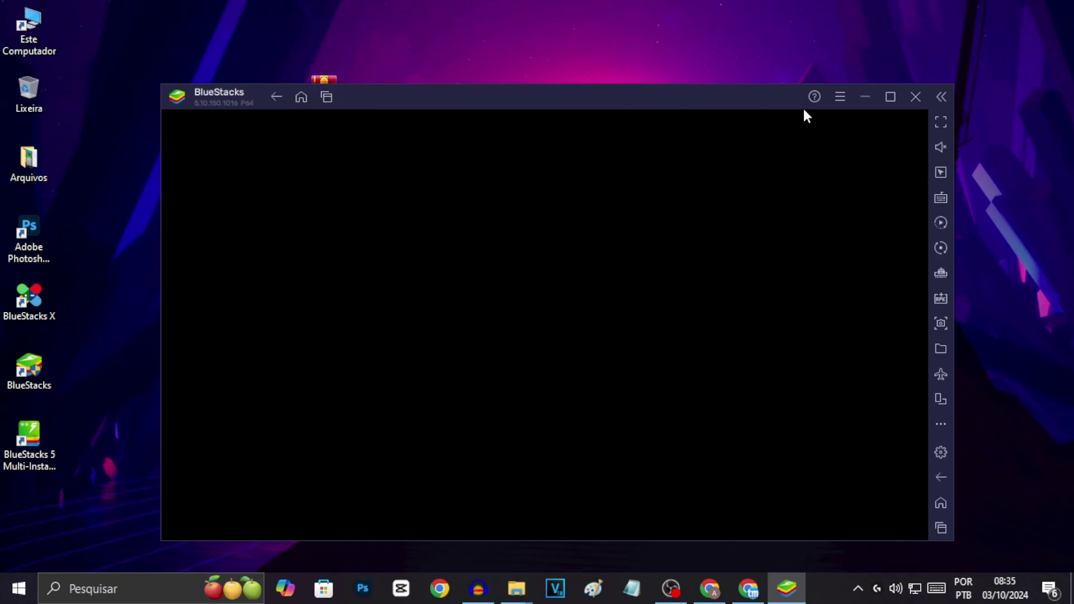
Close the emulator and start BlueStacks again from its desktop shortcut.
left_click(916, 97)
left_click(632, 339)
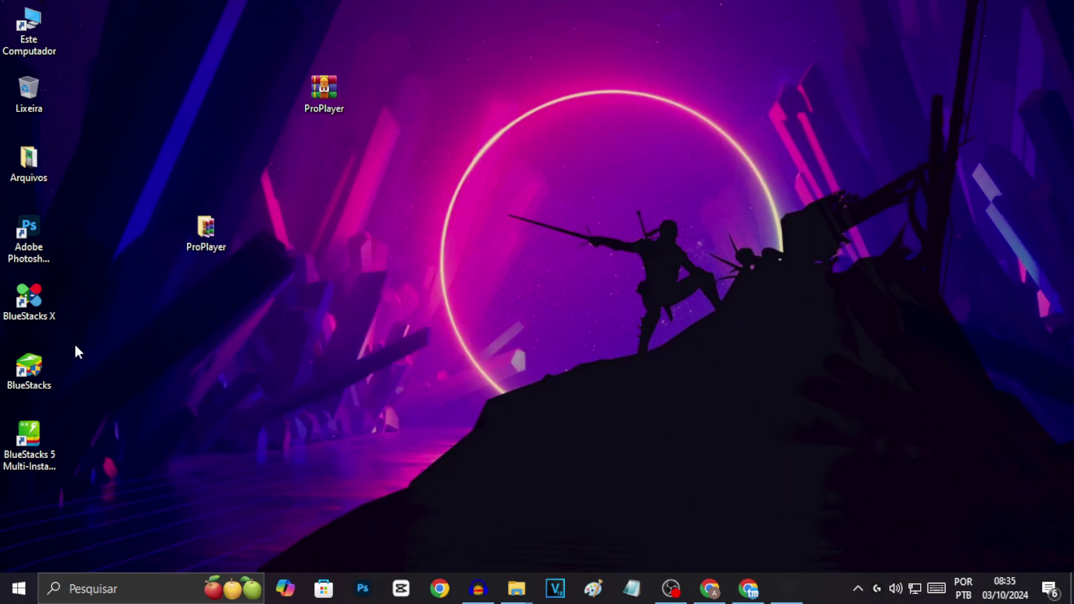
double_click(29, 370)
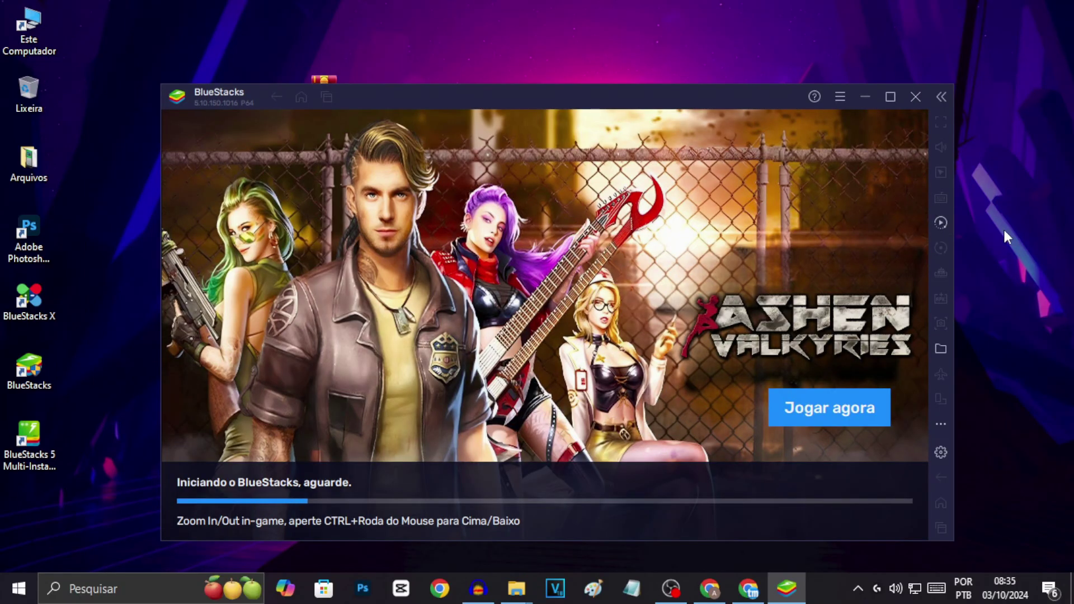
right_click(1003, 227)
left_click(925, 301)
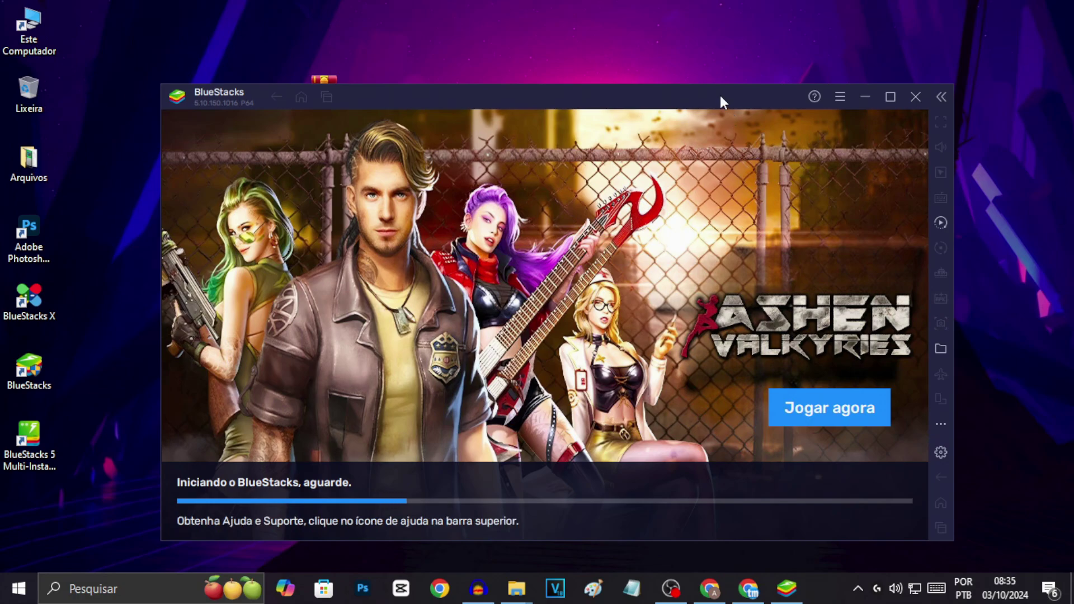
left_click_drag(720, 96, 681, 77)
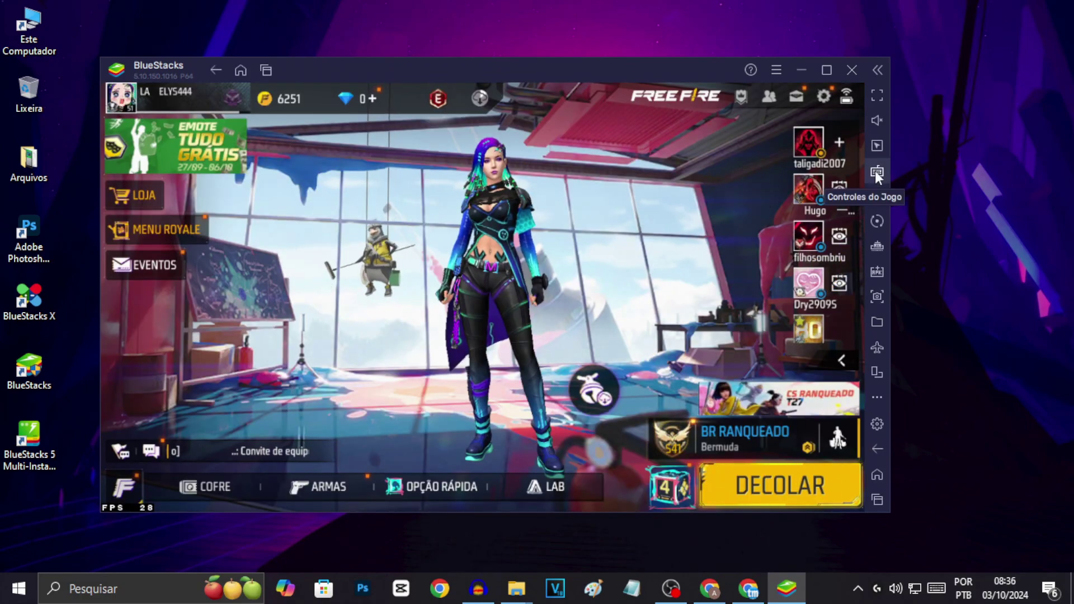
Display the HUD 2 custom layout from Free Fire's control settings.
left_click(821, 98)
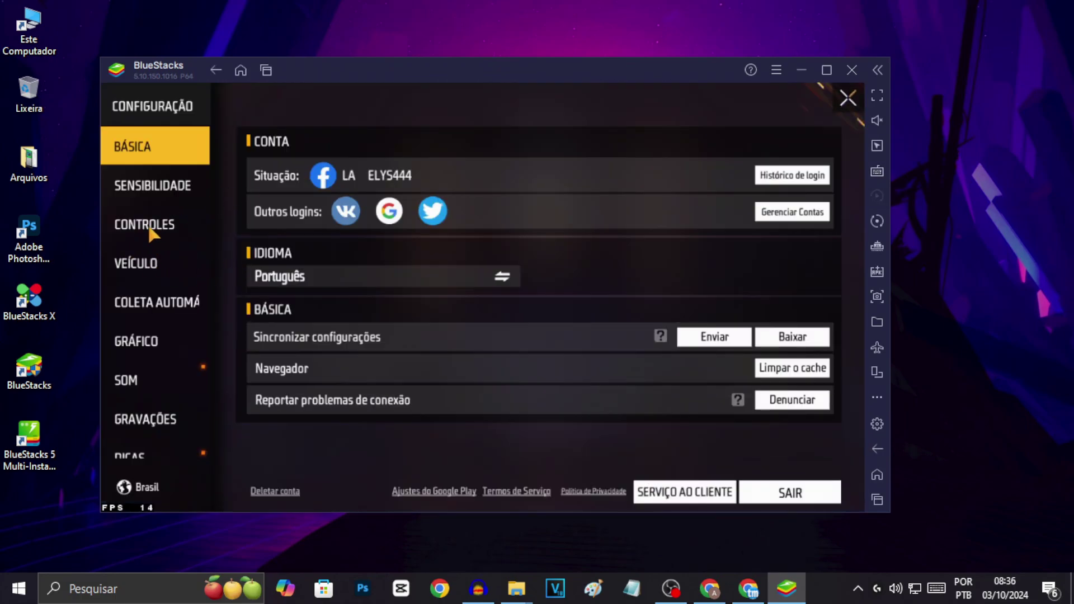
left_click(151, 227)
left_click(755, 493)
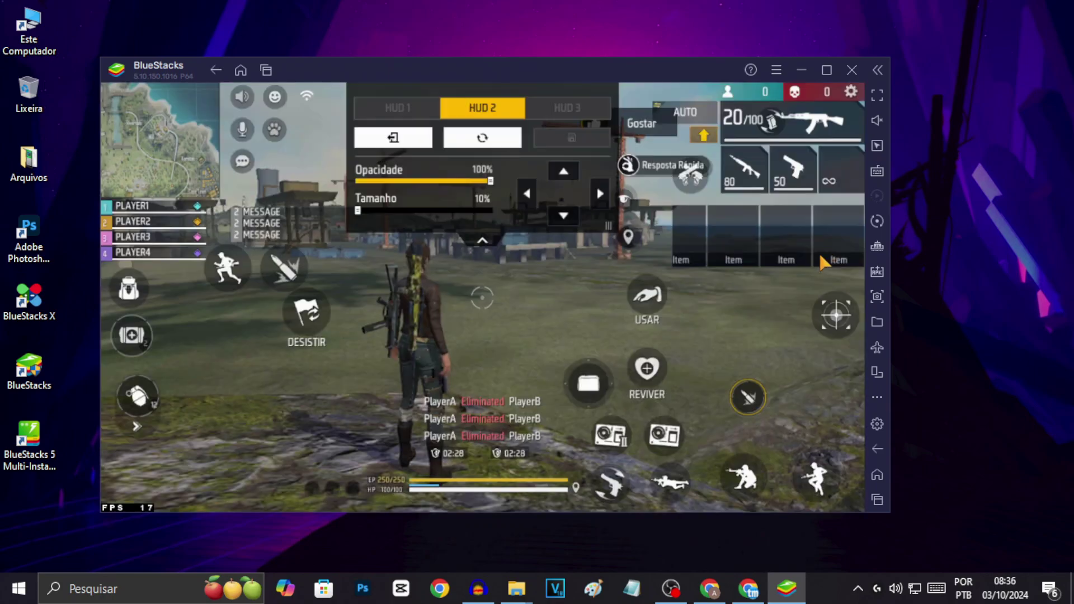
Switch the game controls editor to the Standard scheme and move the shooting marker onto the HUD's fire button.
left_click(877, 170)
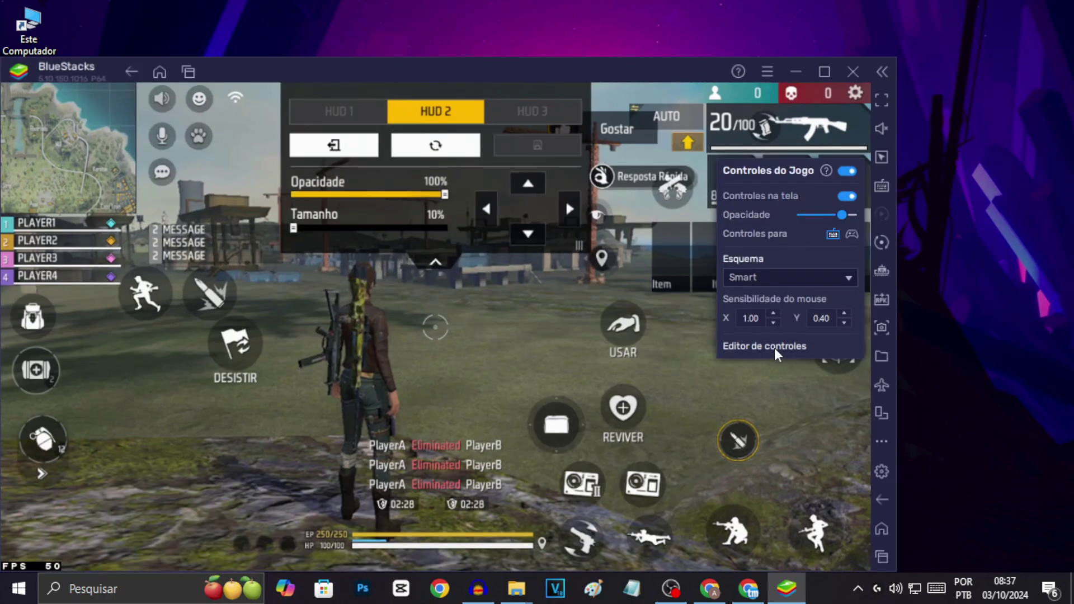
left_click(776, 347)
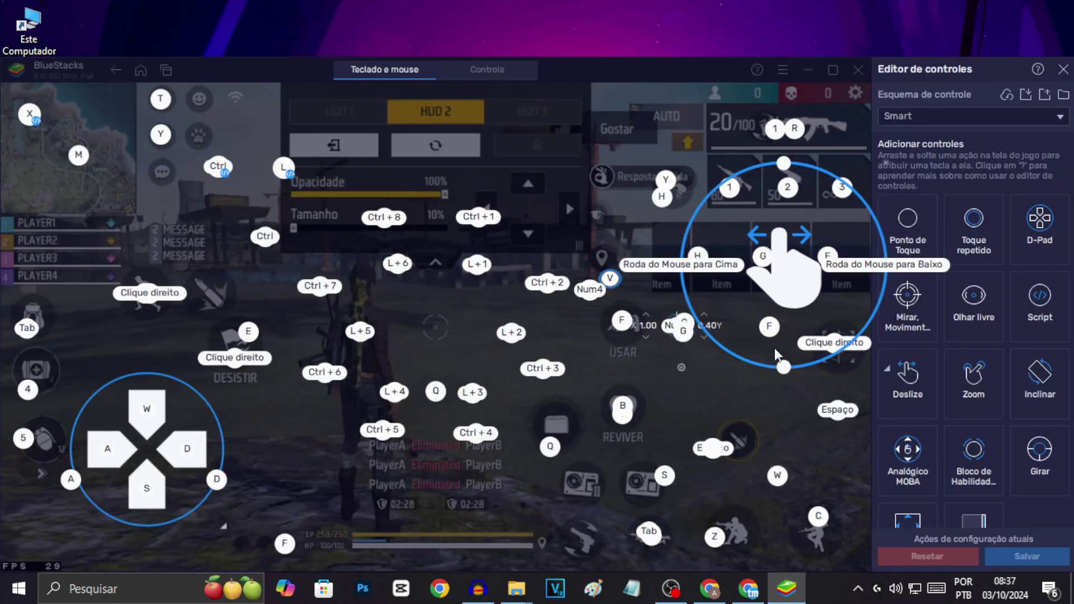
left_click(1035, 117)
left_click(963, 161)
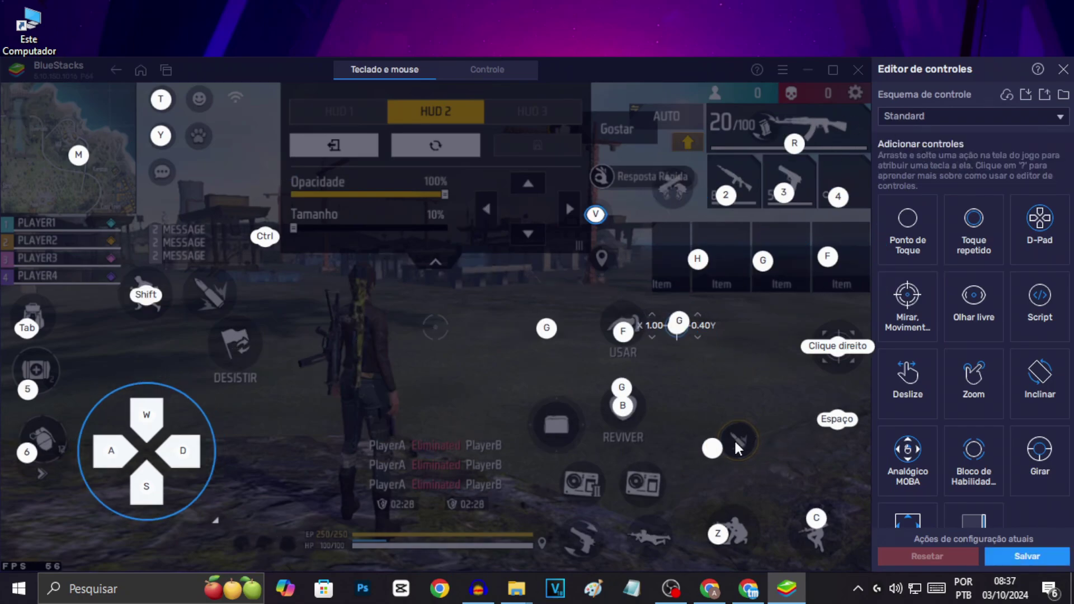
left_click_drag(710, 454, 754, 472)
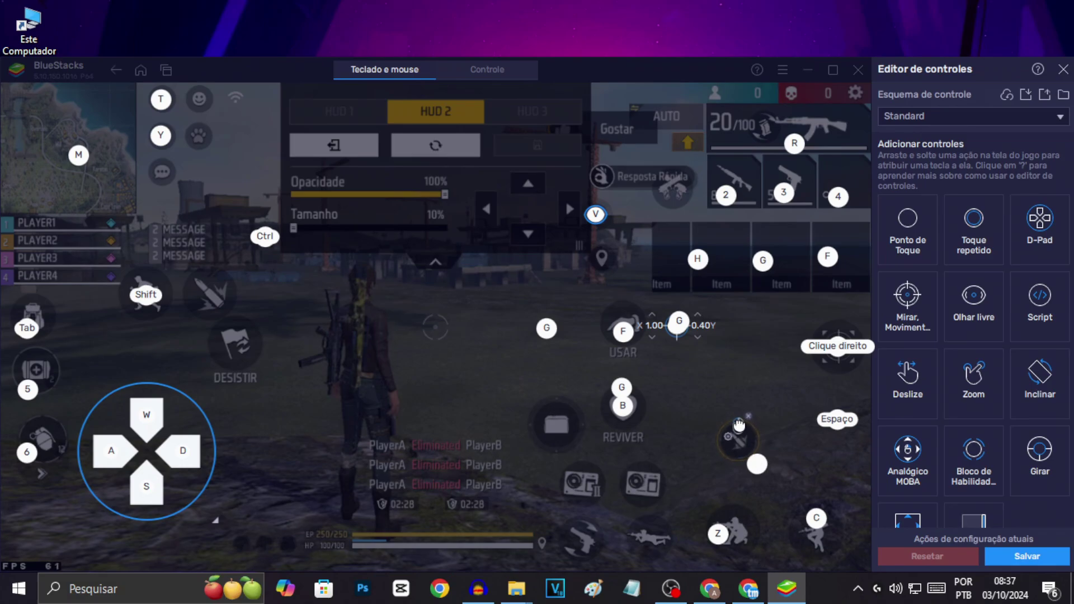
left_click_drag(757, 476, 742, 433)
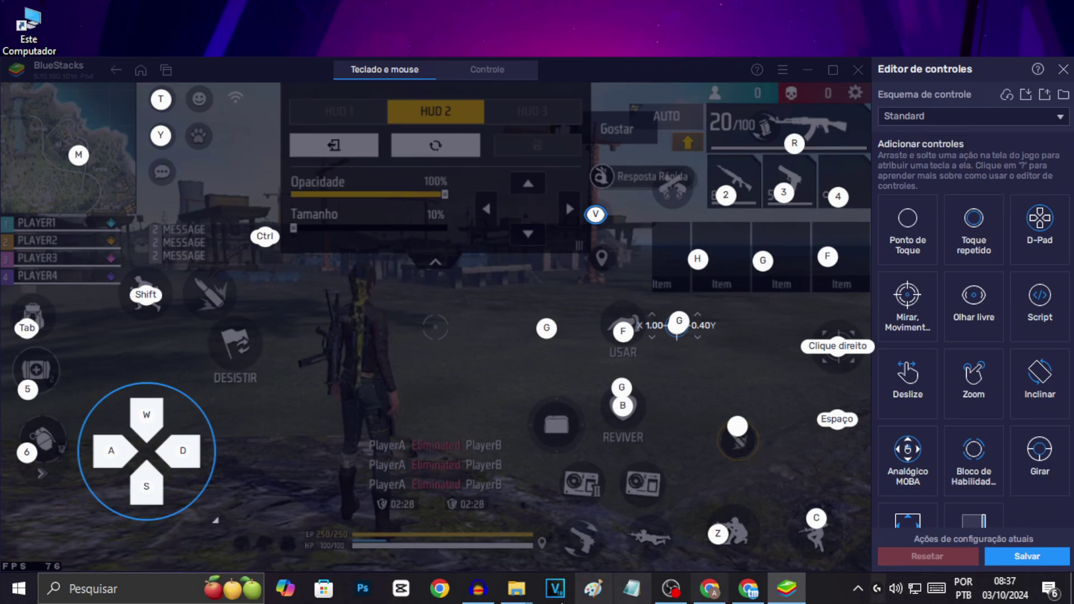
Configure the aim control with start/stop key Ctrl, an empty suspend key, X position 80 and mouse Y sensitivity 0.5.
left_click(753, 417)
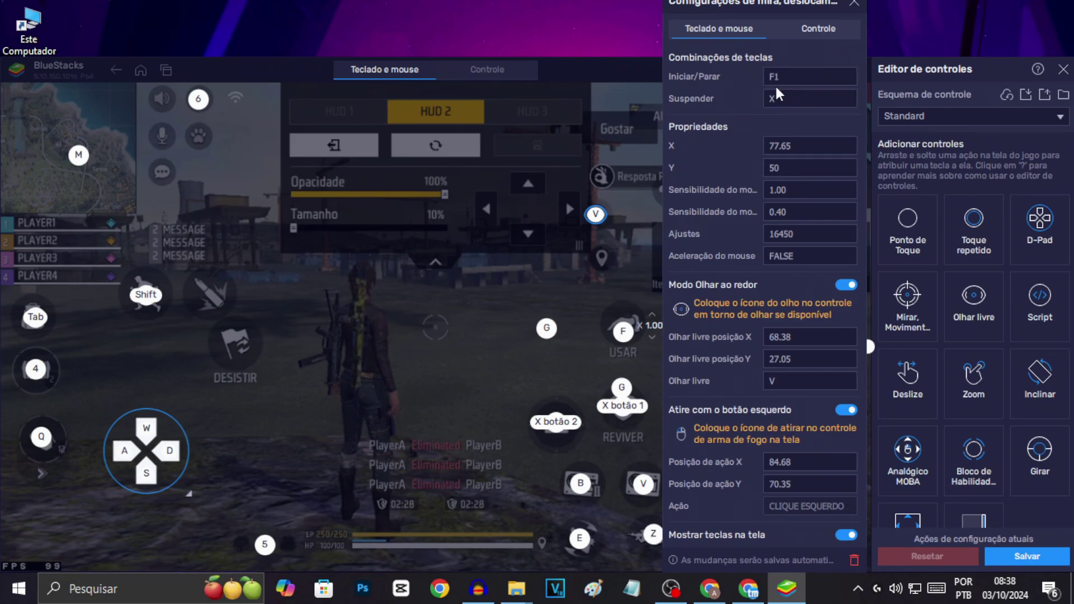
left_click(793, 75)
left_click(800, 94)
left_click(795, 144)
left_click(806, 211)
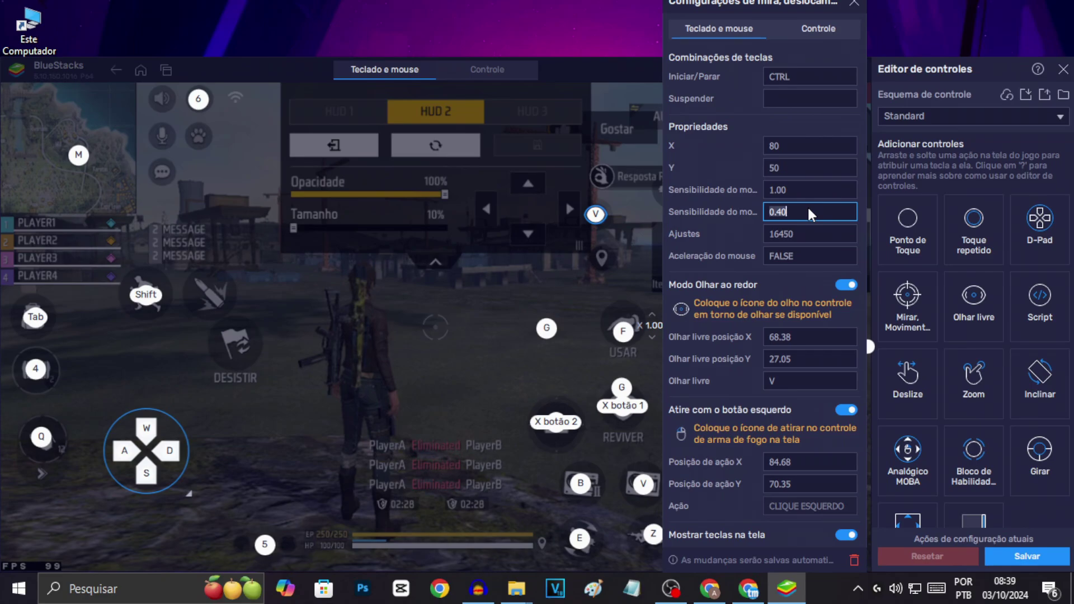
left_click(810, 189)
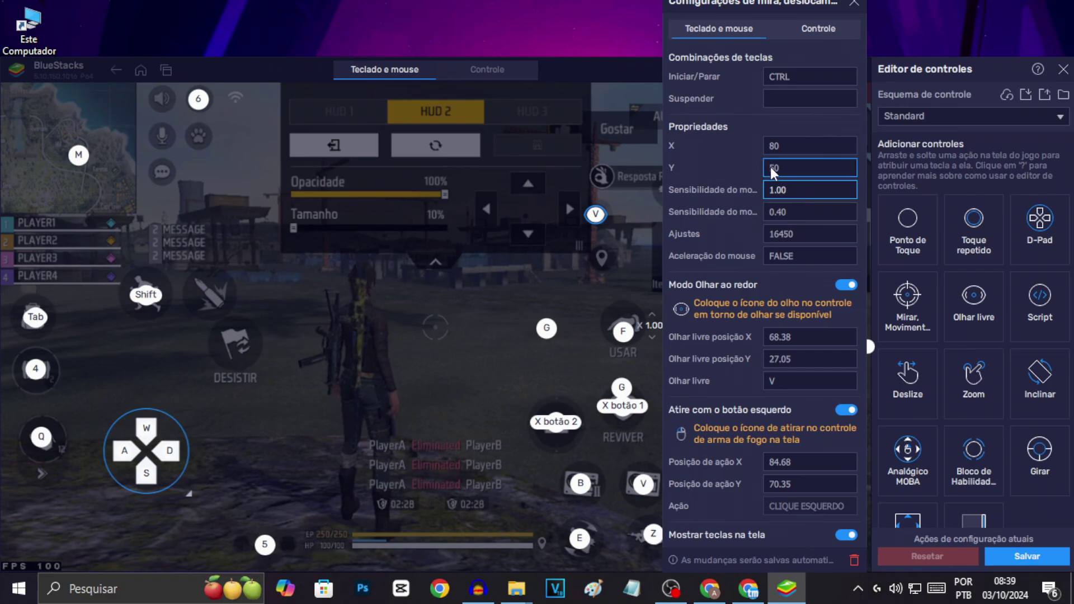
left_click(788, 223)
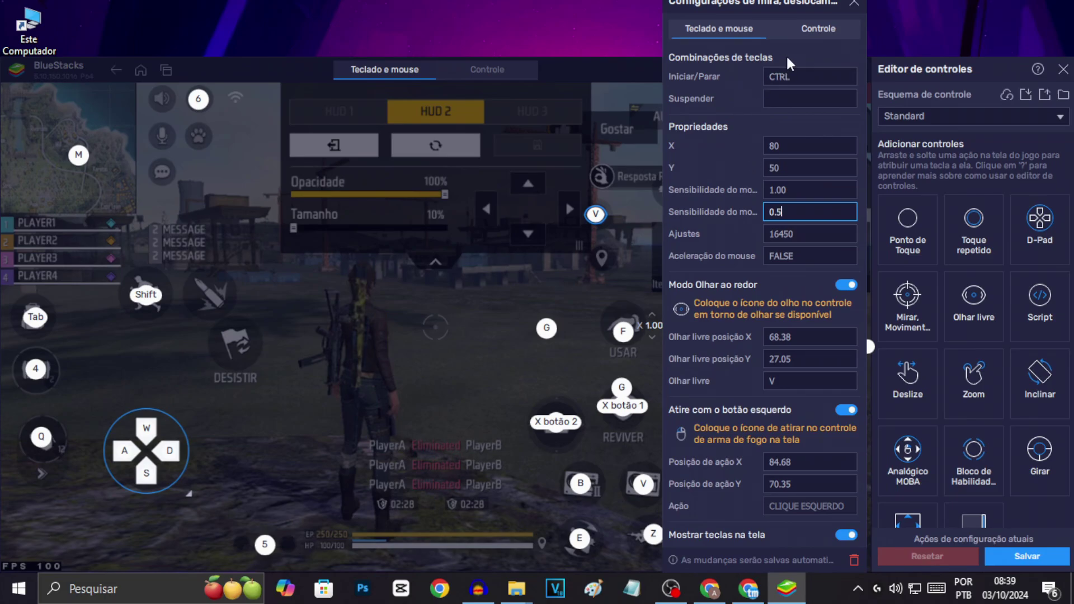
key("Return")
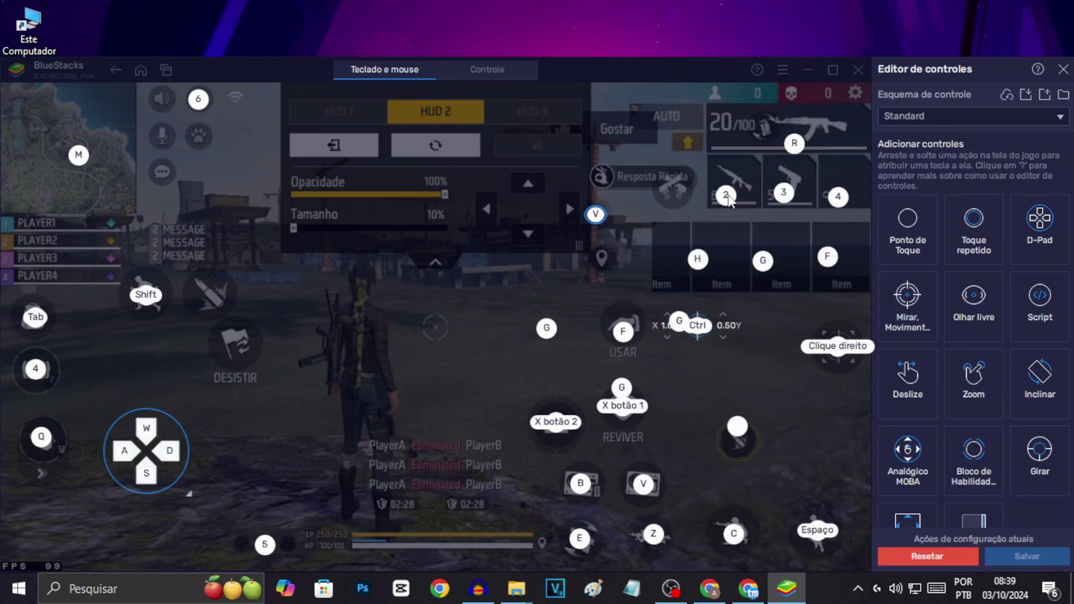
Align the weapon key markers with the three weapon slots and assign them keys 1, 2 and 3.
left_click_drag(729, 200, 733, 190)
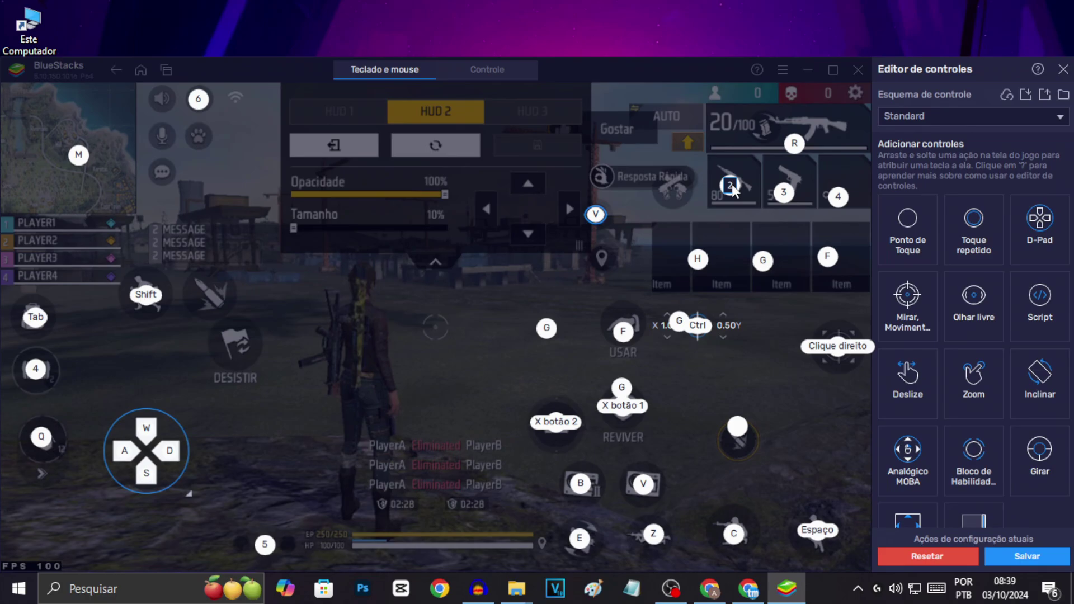
type("1")
left_click(784, 192)
type("2")
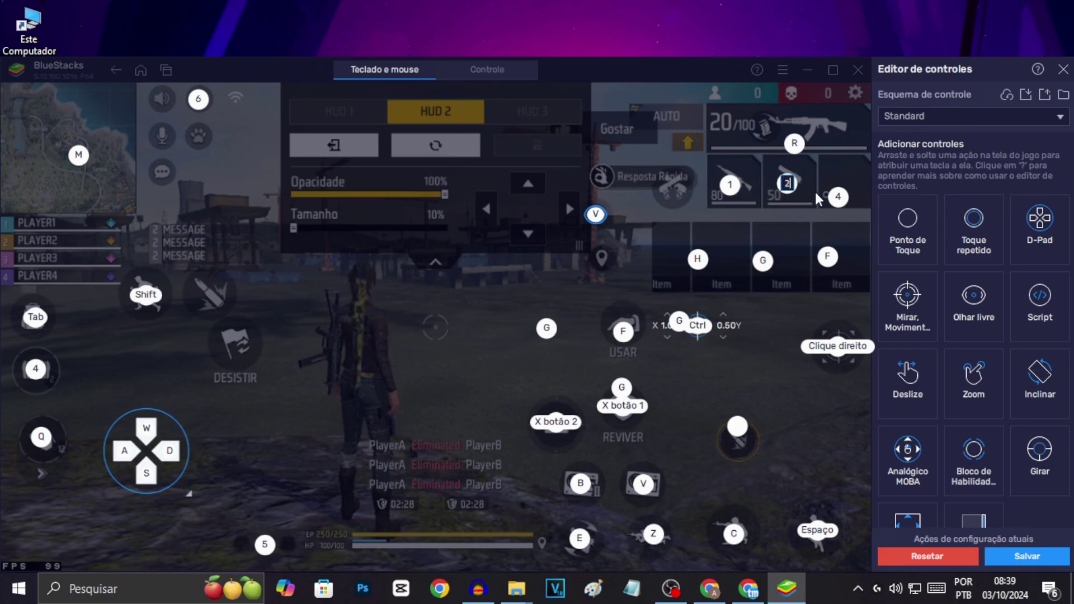
left_click_drag(838, 196, 843, 190)
Move the R key onto the ammo icon, map T to the round icon beside Resposta Rápida, and save the scheme.
left_click_drag(800, 145, 769, 135)
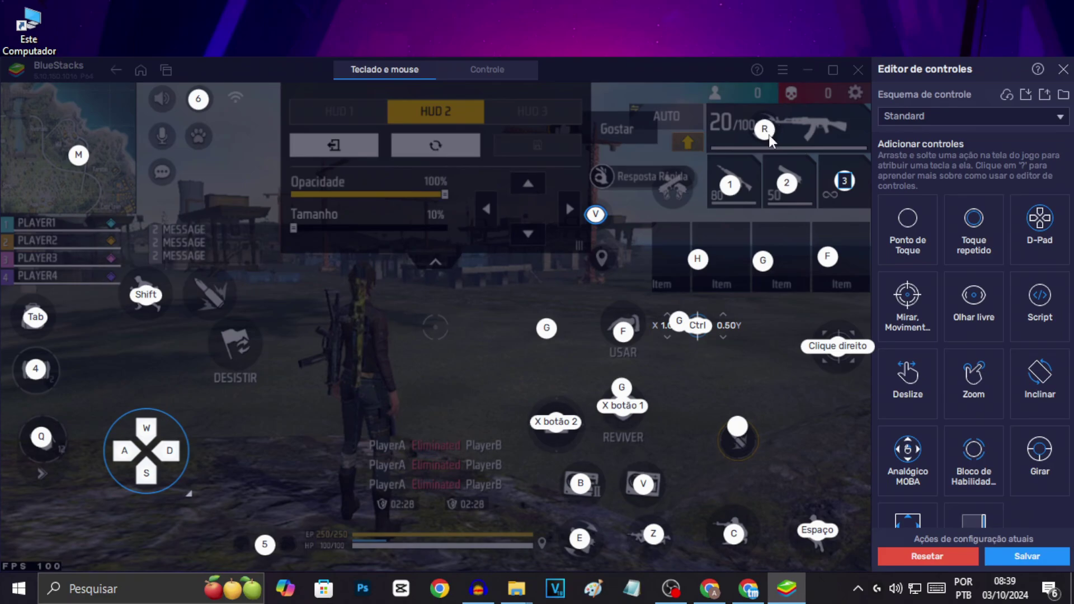
left_click(667, 191)
key("t")
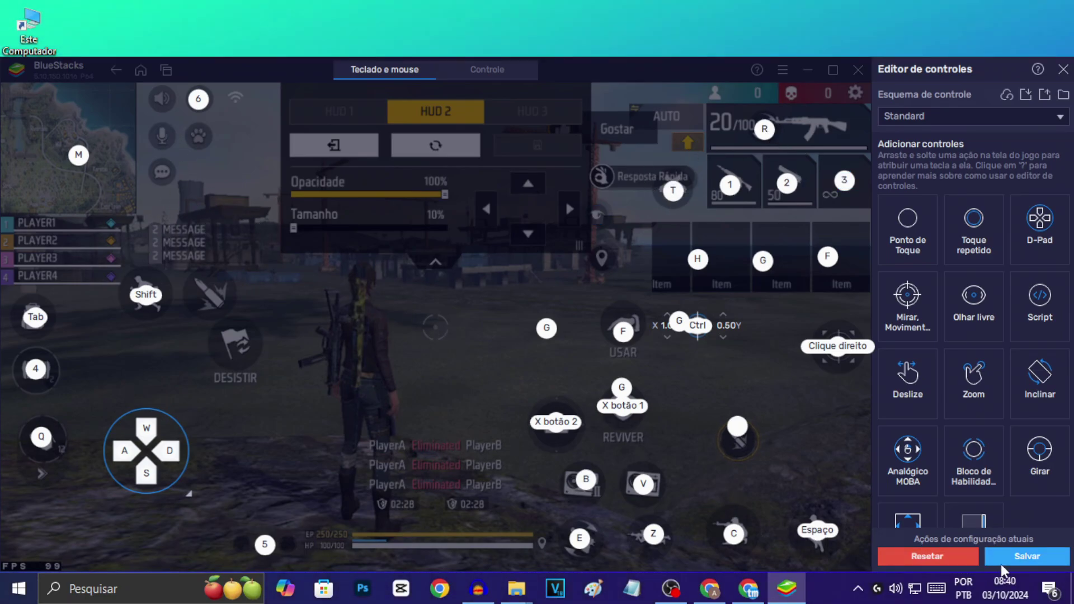
left_click(1027, 557)
Leave the custom HUD editor and turn off the emulator's on-screen key labels.
left_click(391, 141)
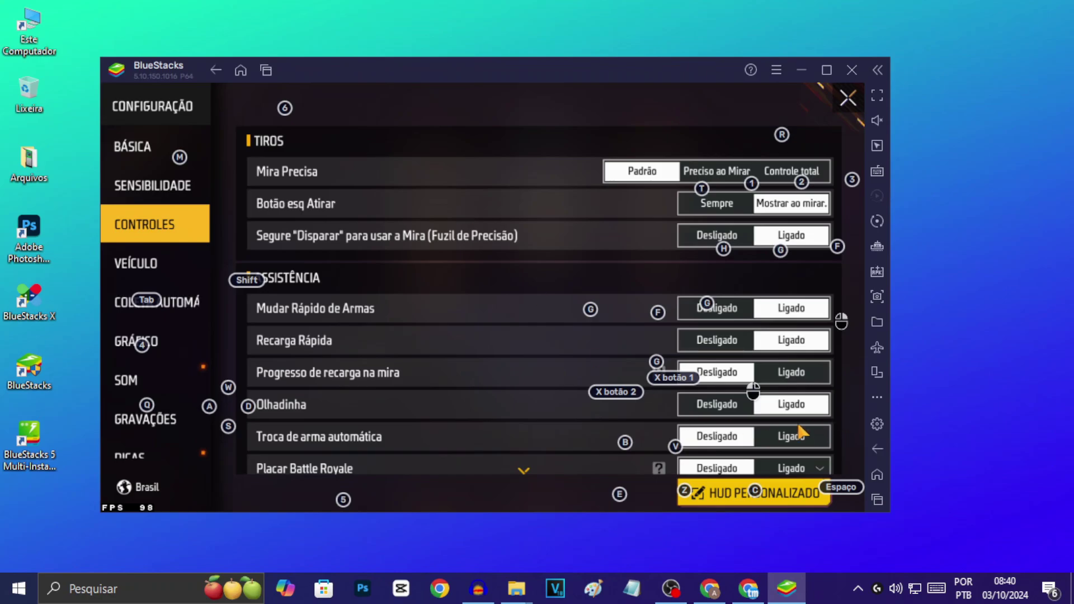
left_click(878, 172)
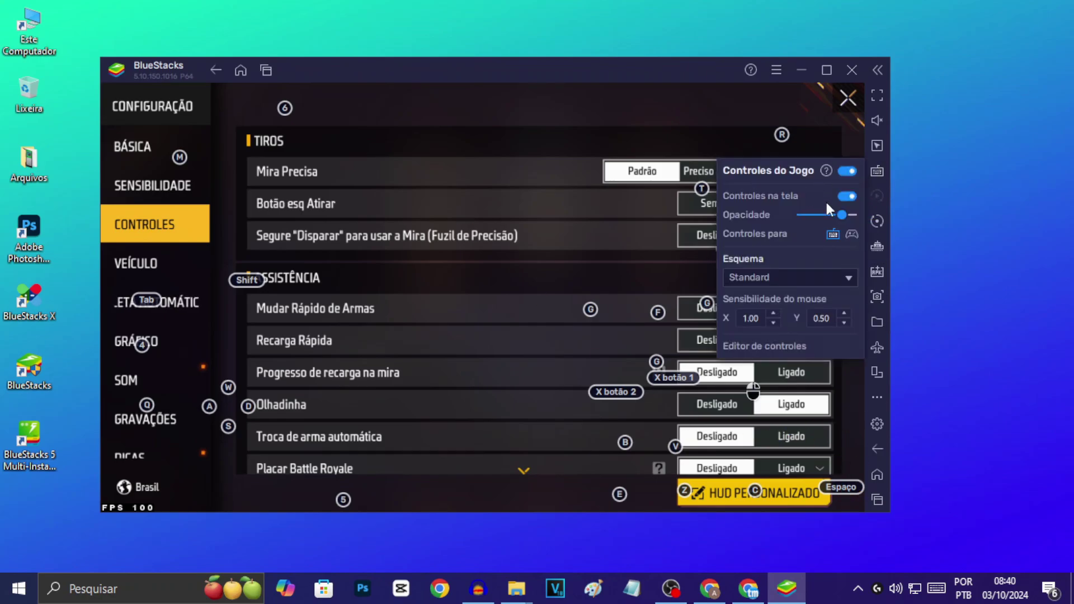
left_click(846, 196)
left_click(677, 120)
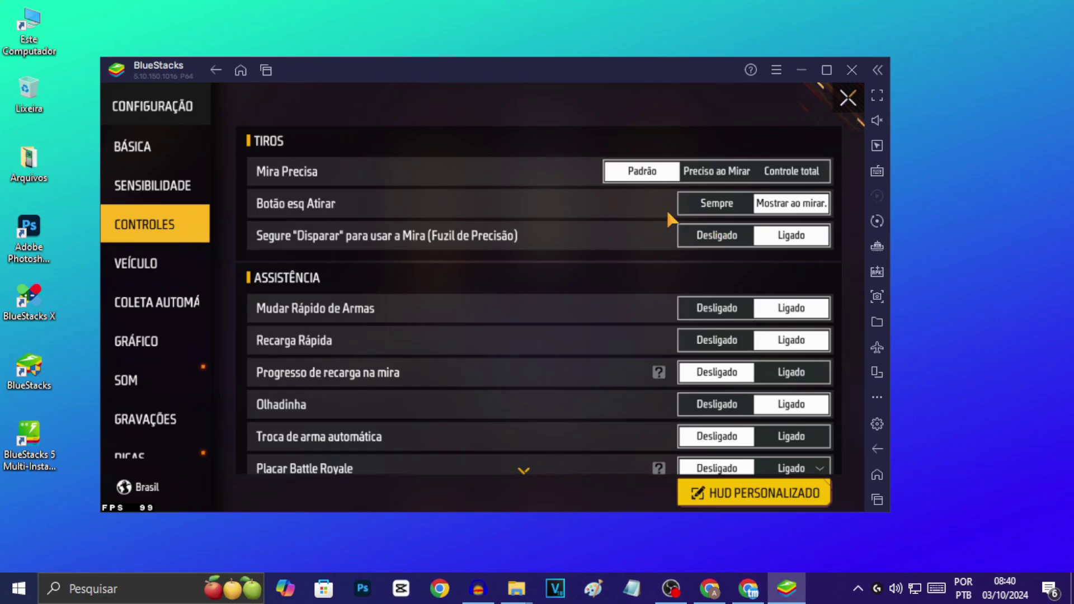
Set Free Fire's sensitivity to 0 for Geral, Ponto vermelho, Mira AWM and Olhadinha, 177 for Mira 2x and 188 for Mira 4x.
left_click(153, 186)
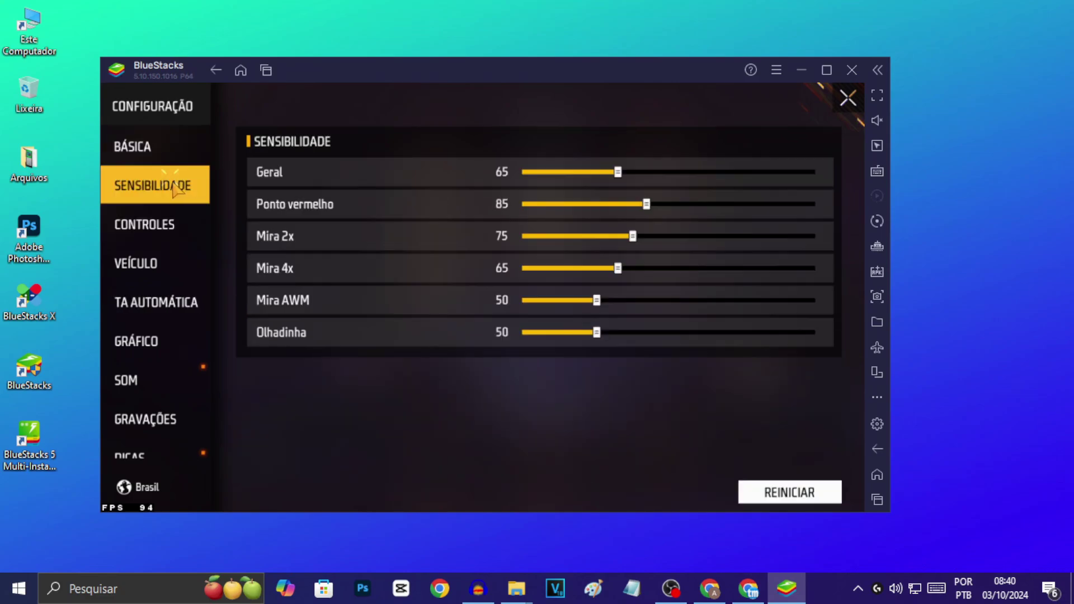
left_click_drag(597, 177, 523, 174)
left_click_drag(576, 209, 524, 205)
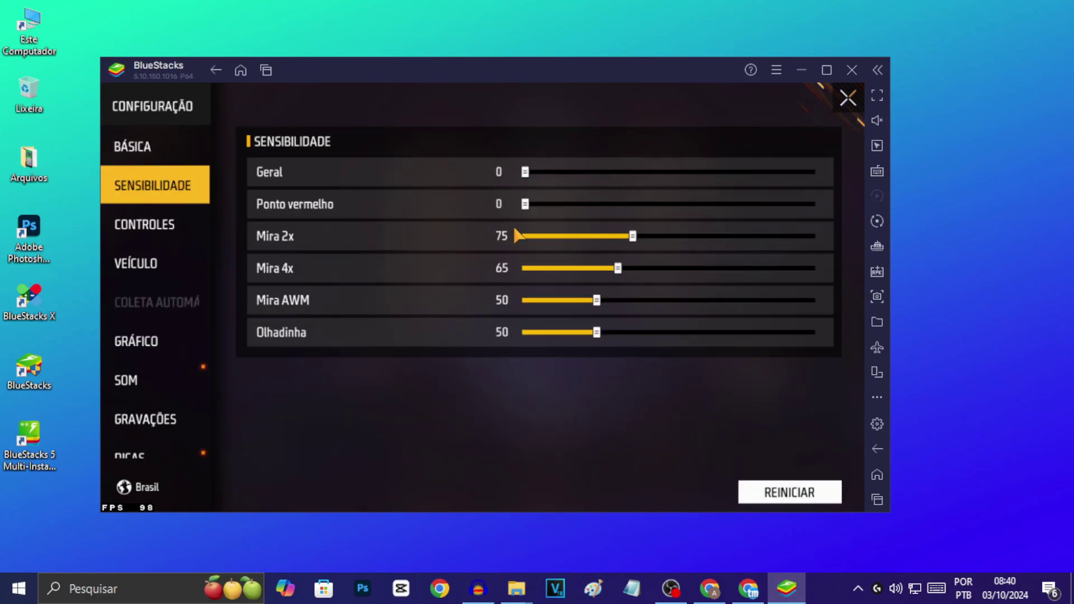
left_click_drag(659, 240, 790, 269)
left_click(770, 239)
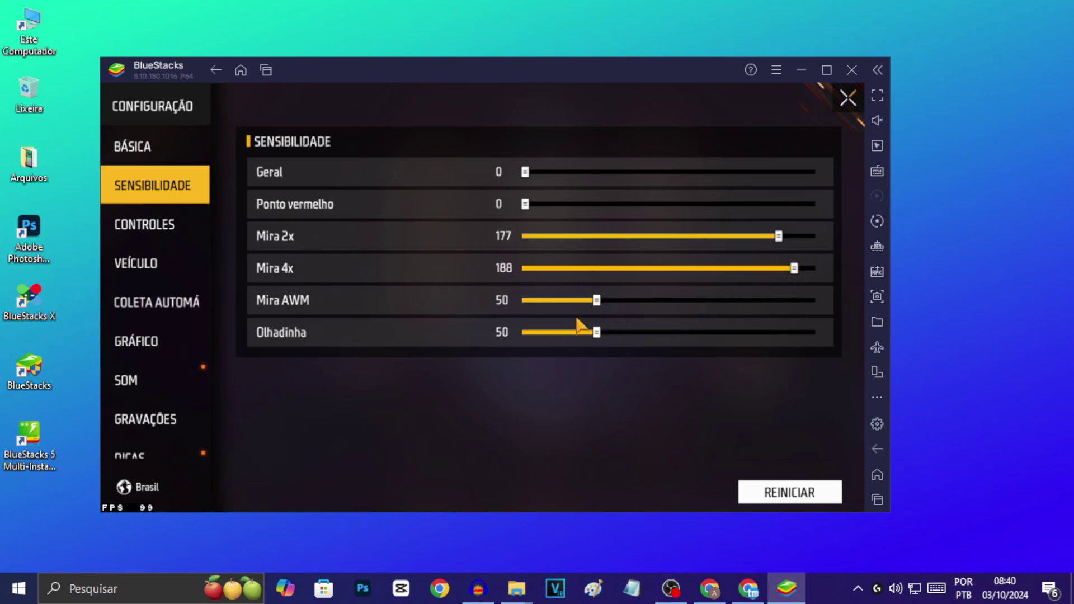
left_click_drag(597, 332, 508, 331)
left_click_drag(602, 300, 455, 303)
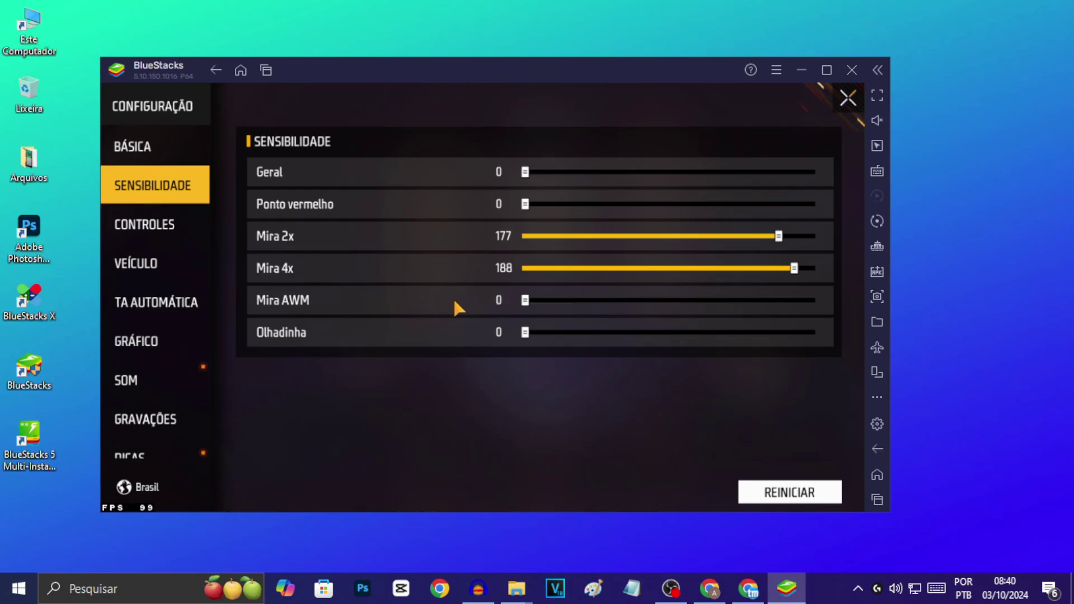
Review Free Fire's control, vehicle, automatic pickup, graphics and sound settings.
left_click(175, 225)
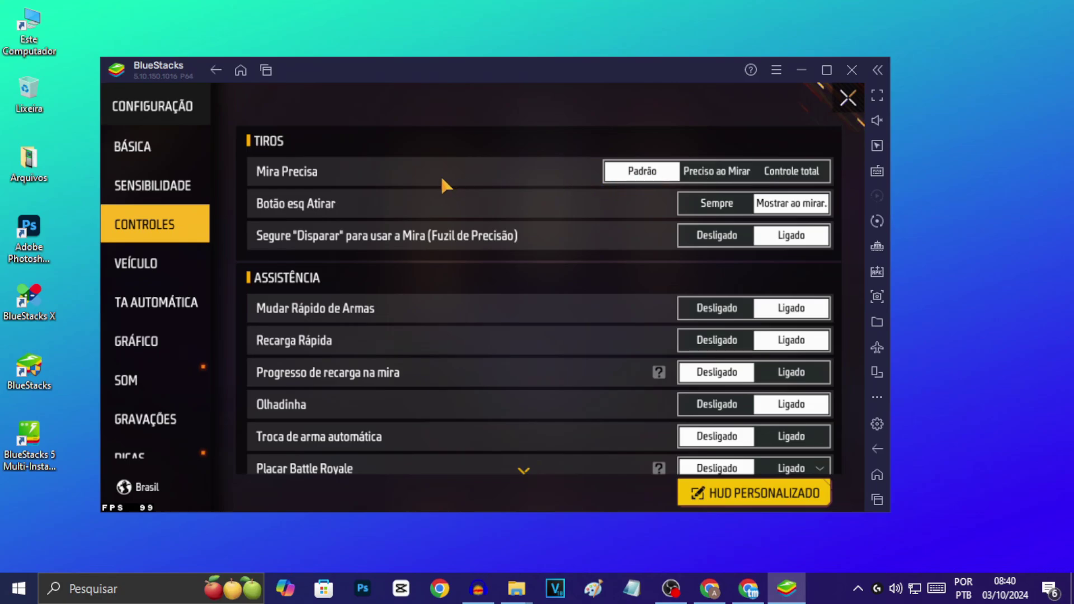
scroll(495, 306, "down", 5)
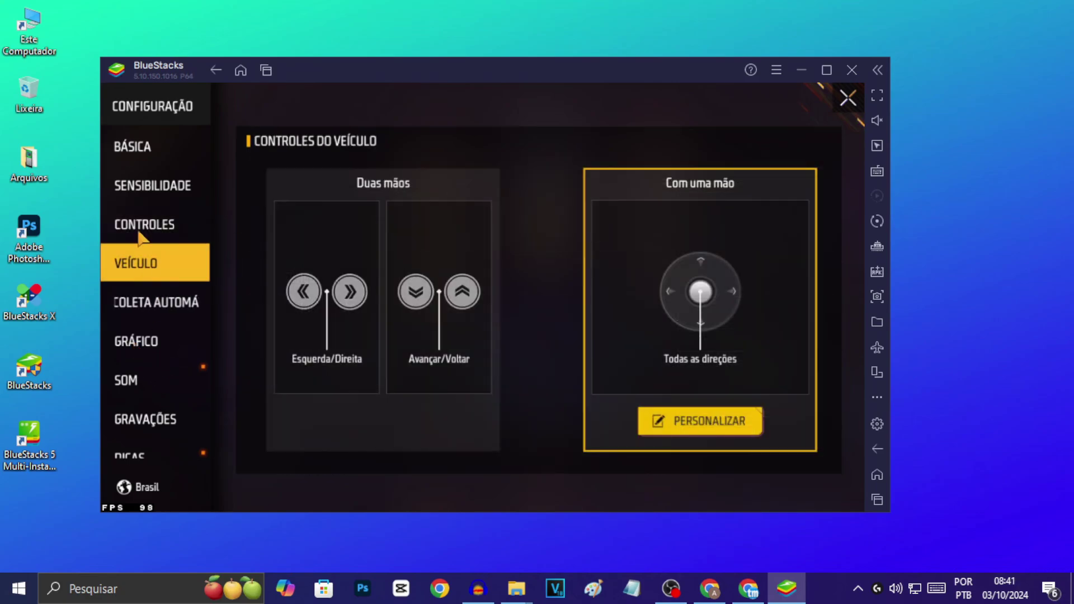
scroll(495, 306, "down", 15)
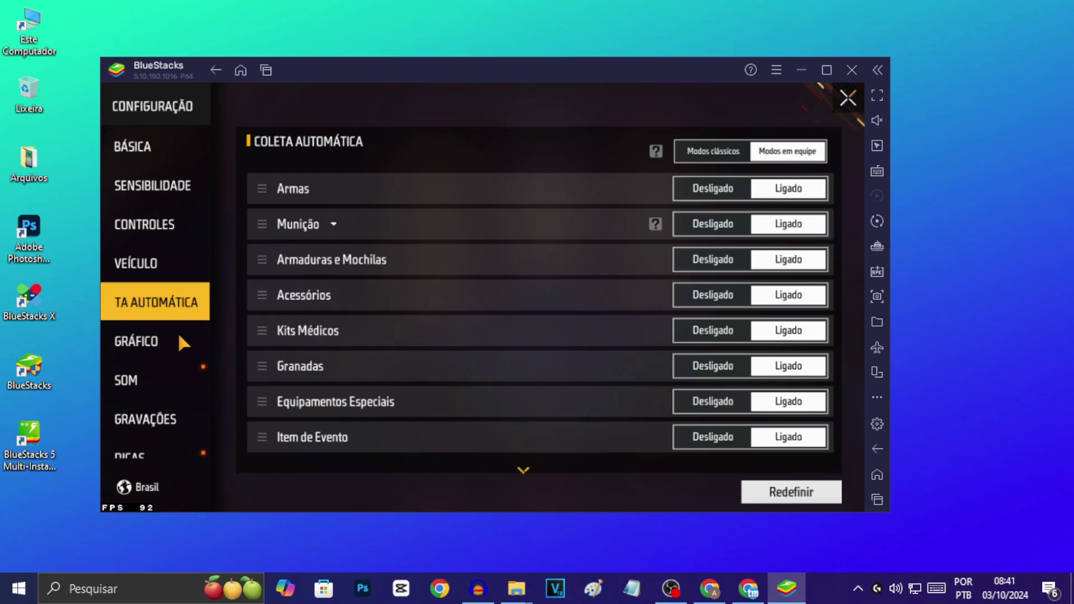
left_click(171, 344)
left_click(206, 393)
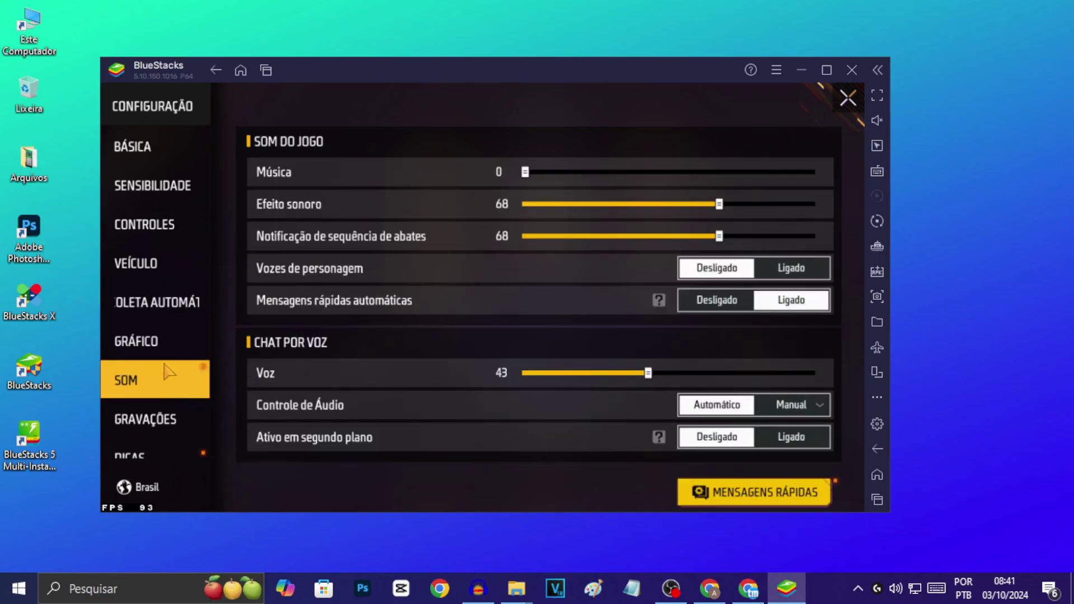
left_click(165, 342)
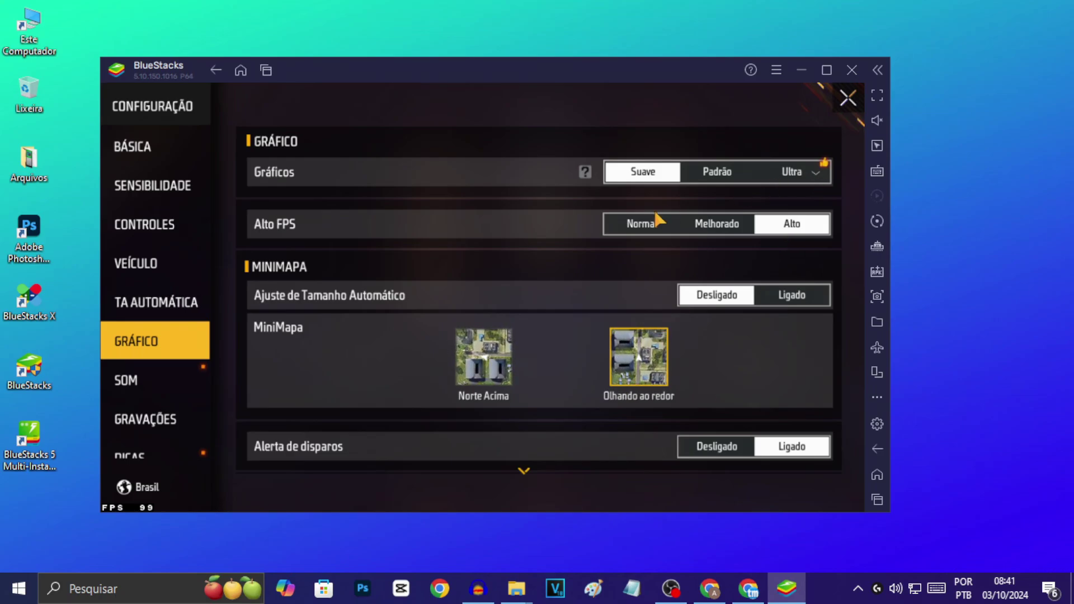
left_click(115, 392)
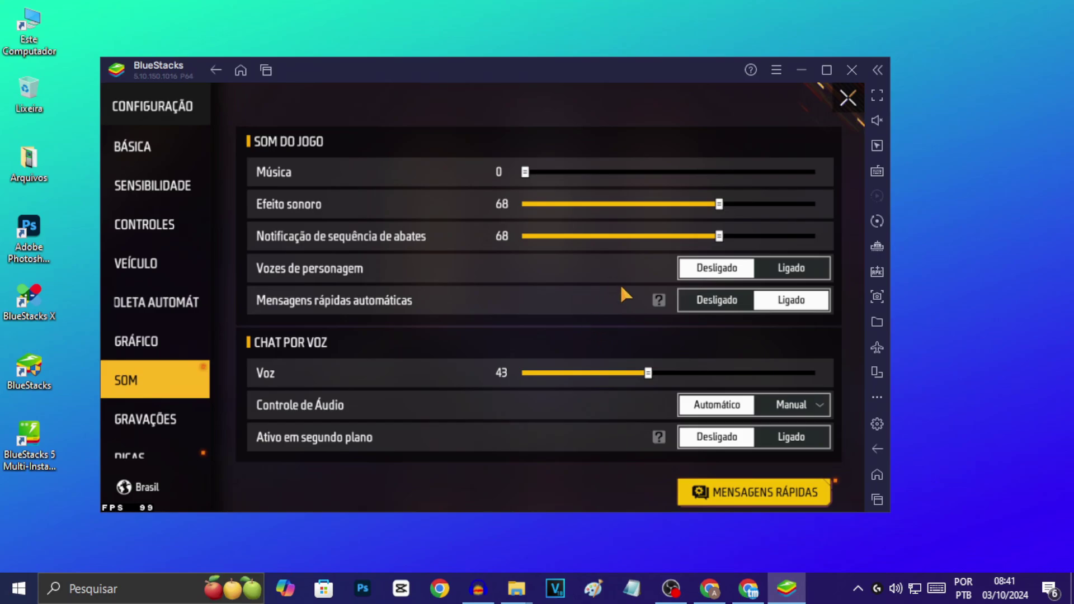
Unmute the emulator's audio and close Free Fire's settings.
left_click(877, 121)
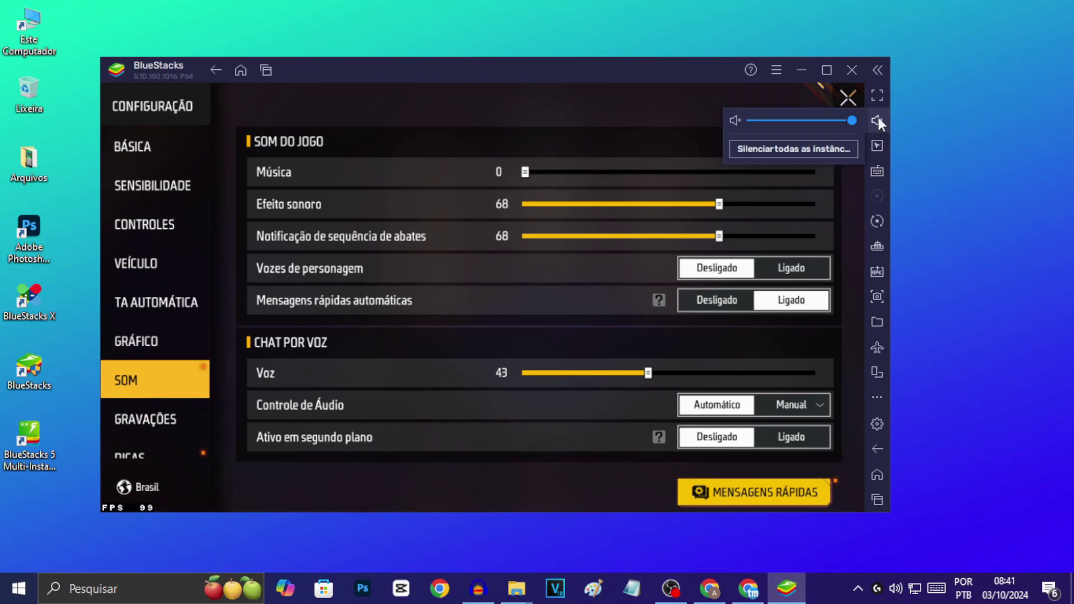
left_click(736, 120)
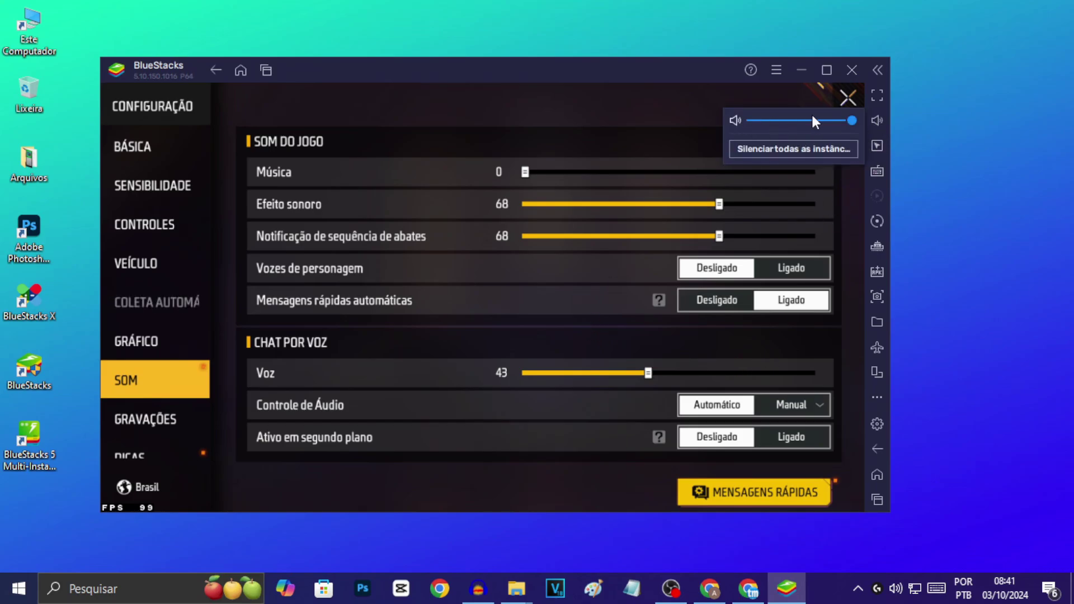
left_click(848, 97)
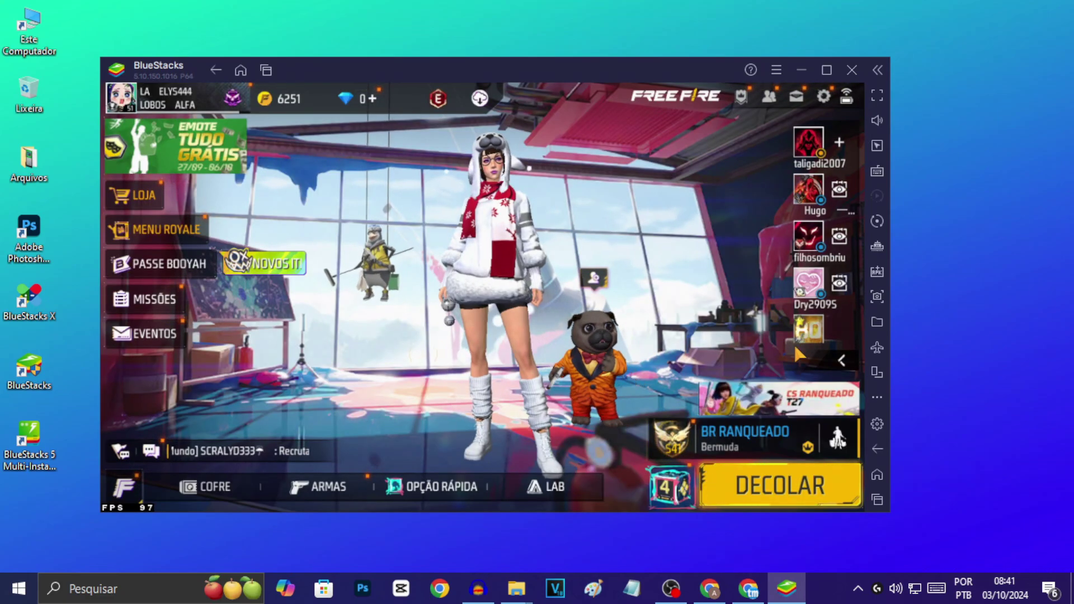
Refresh the Windows desktop and reposition the emulator window slightly higher and further right.
right_click(939, 223)
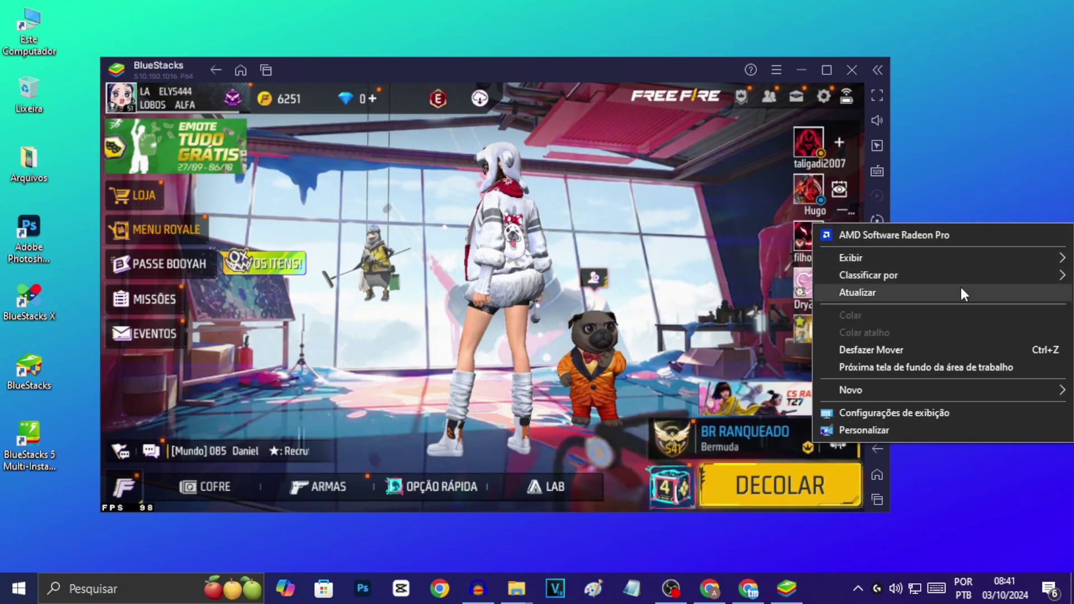
left_click(961, 284)
left_click_drag(716, 68, 770, 41)
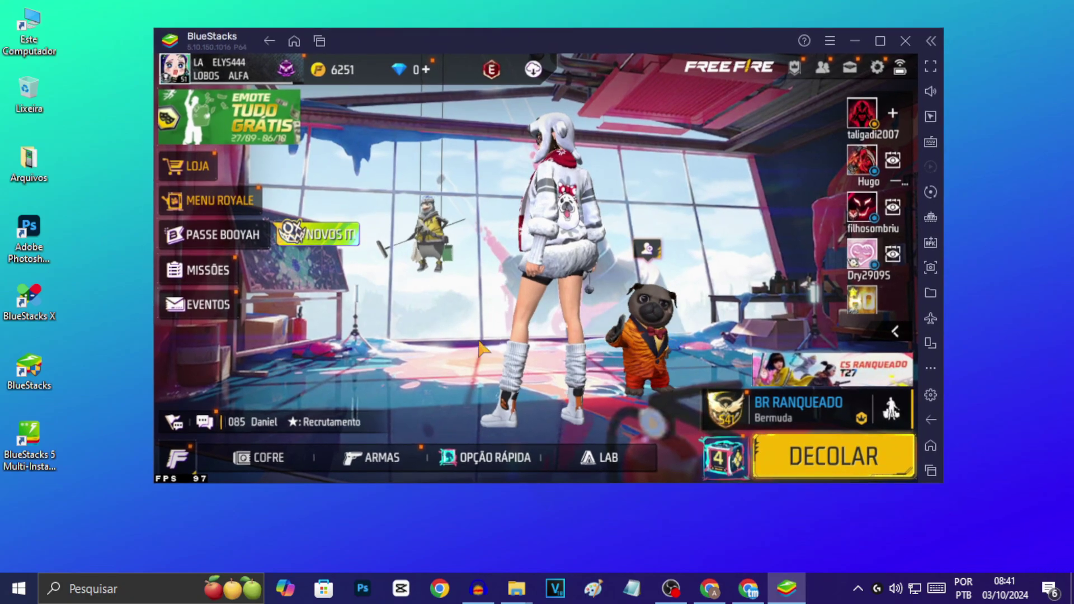
Search Windows for "mouse" and open the system's mouse settings.
left_click(32, 597)
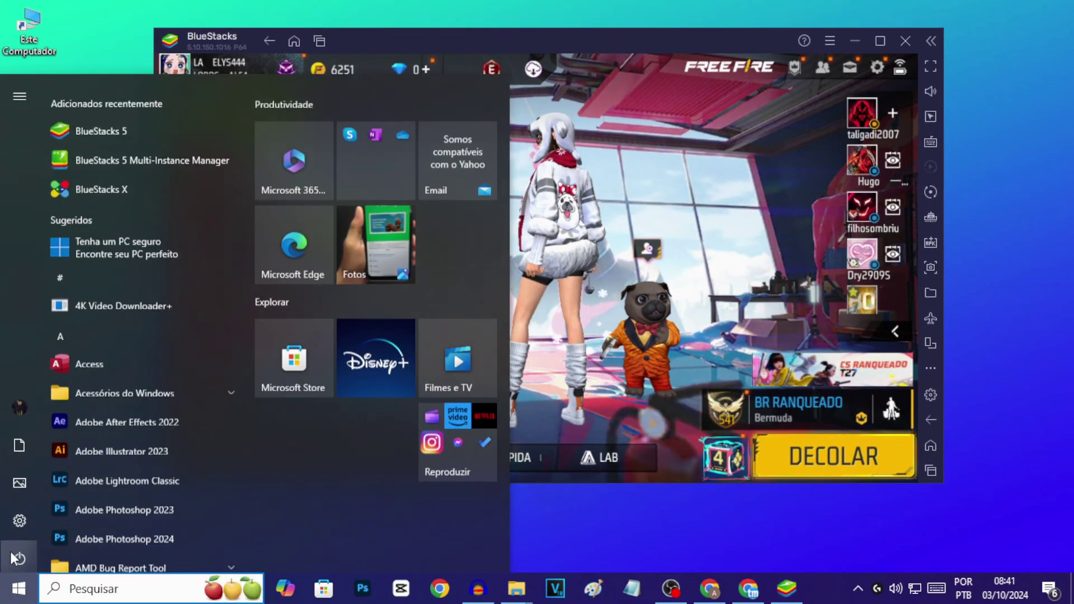
type("mouse")
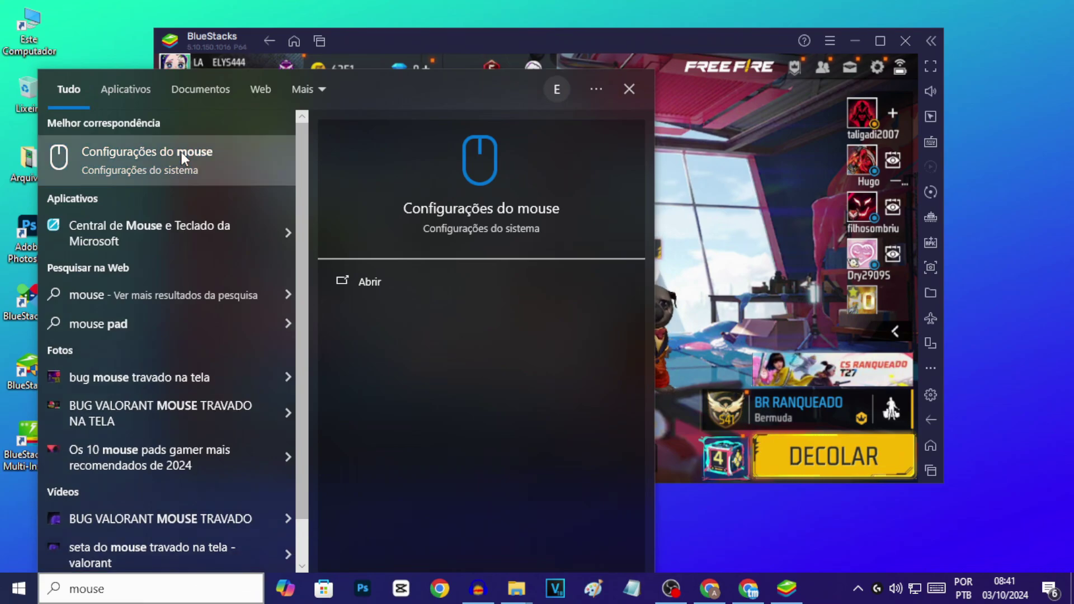
left_click(181, 153)
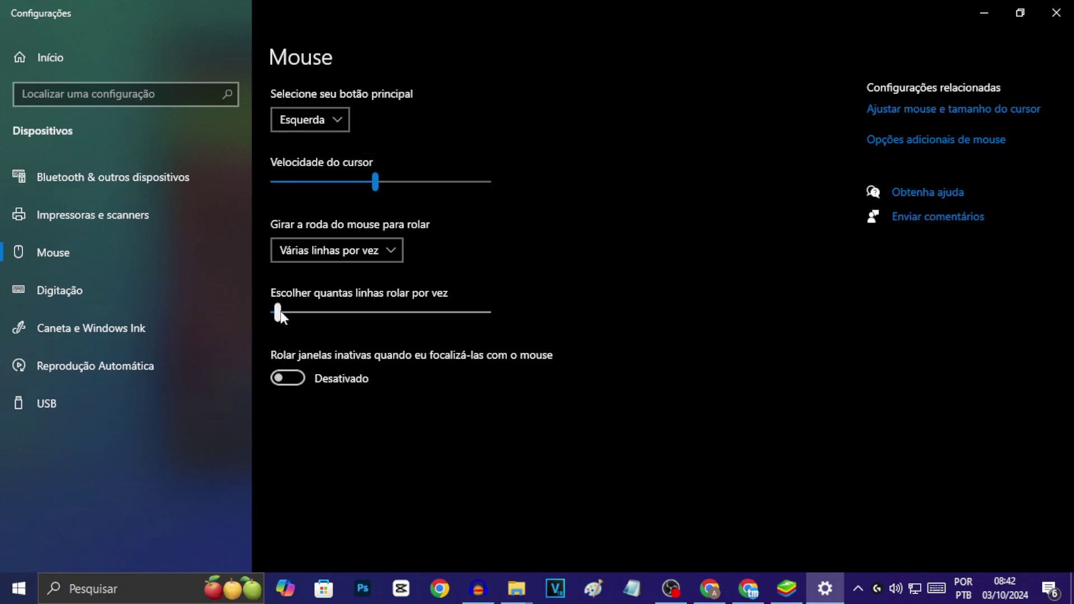
Review the pointer scheme and pointer options in the additional mouse properties, and close the mouse settings without changing anything.
left_click(930, 143)
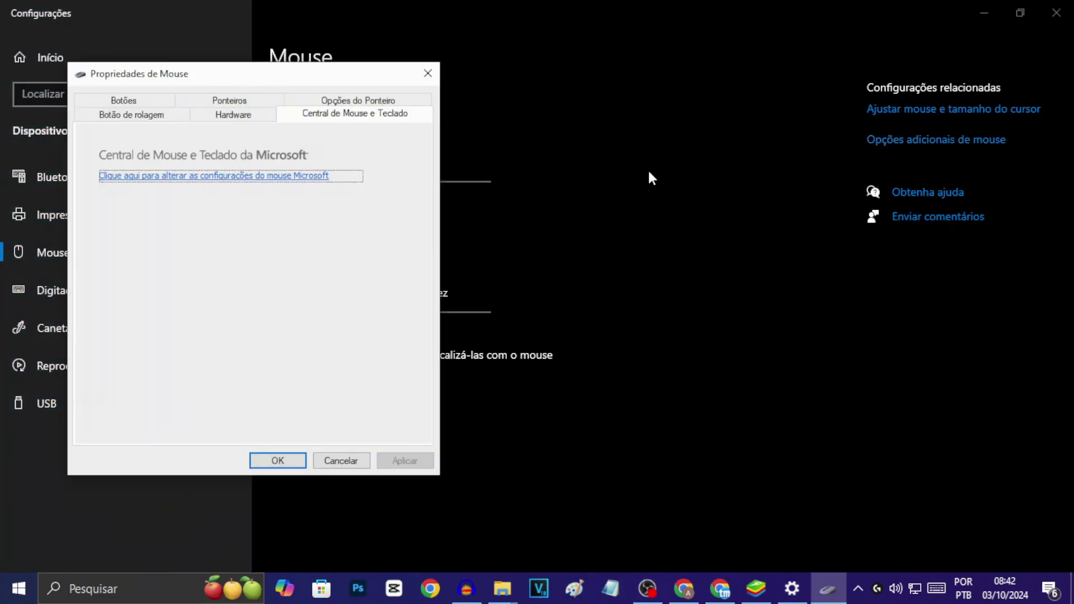
left_click(253, 101)
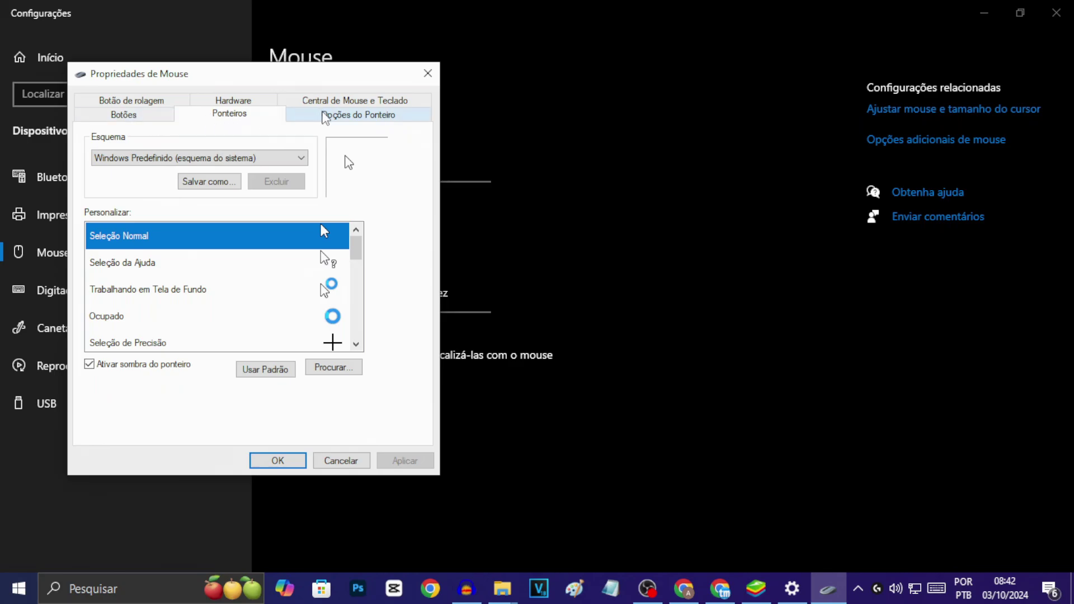
left_click(322, 118)
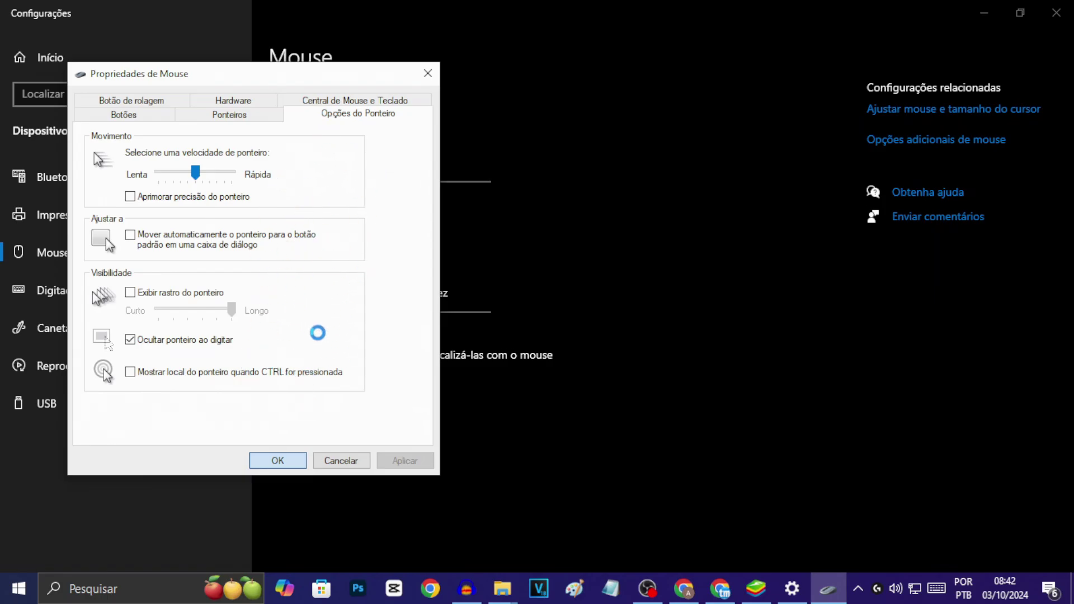
key("Escape")
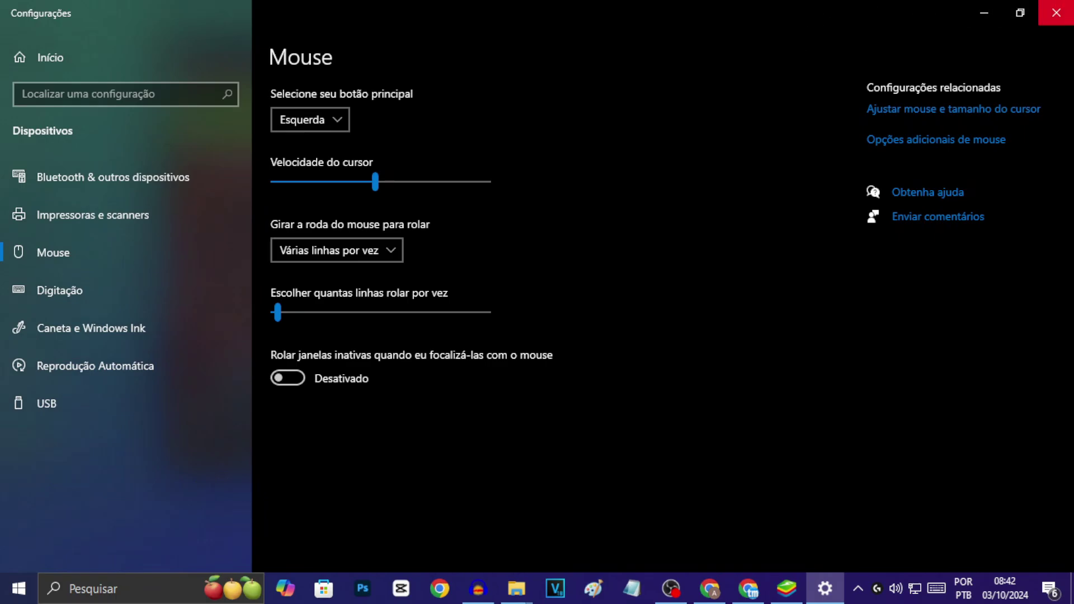
left_click(1056, 12)
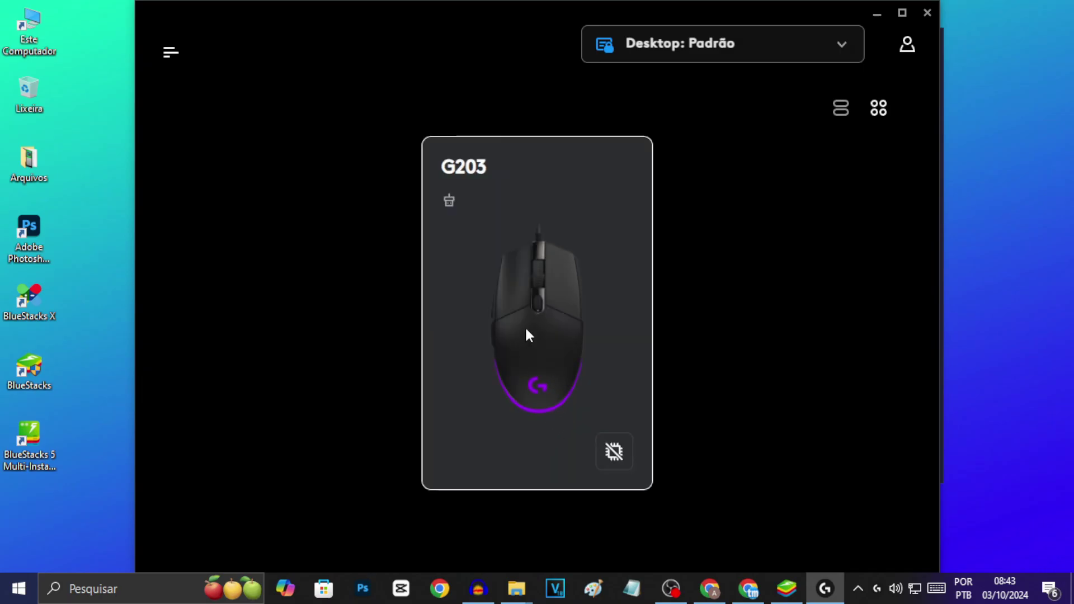
Check the G203 mouse's DPI sensitivity and report rate settings in the Logitech software, and close it.
left_click(536, 335)
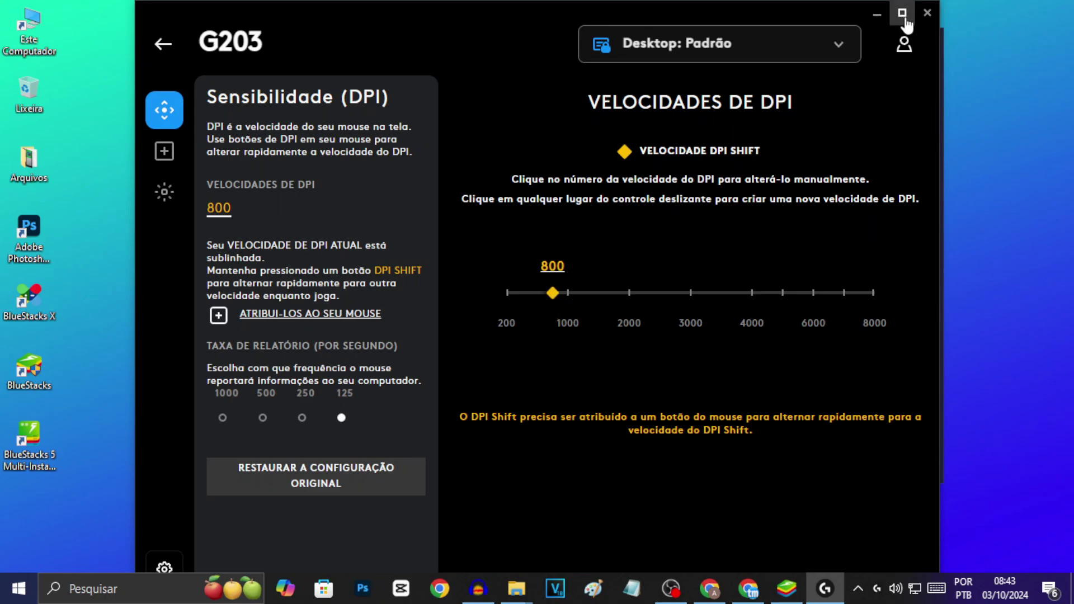
left_click(927, 14)
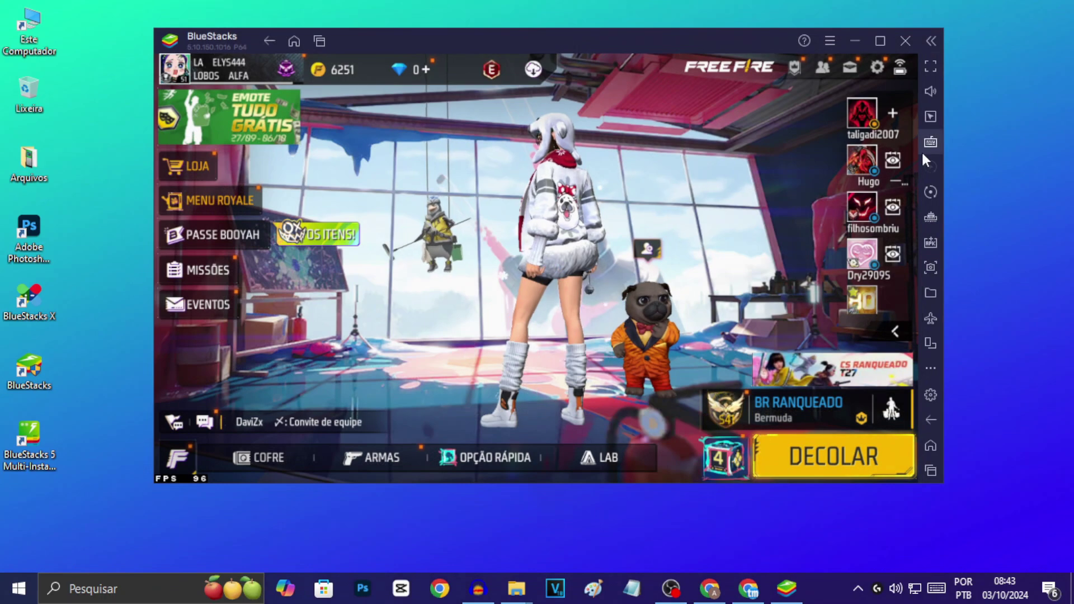
Review the aim control's sensitivity and Ajustes values in the BlueStacks control editor, and close the editor.
left_click(923, 142)
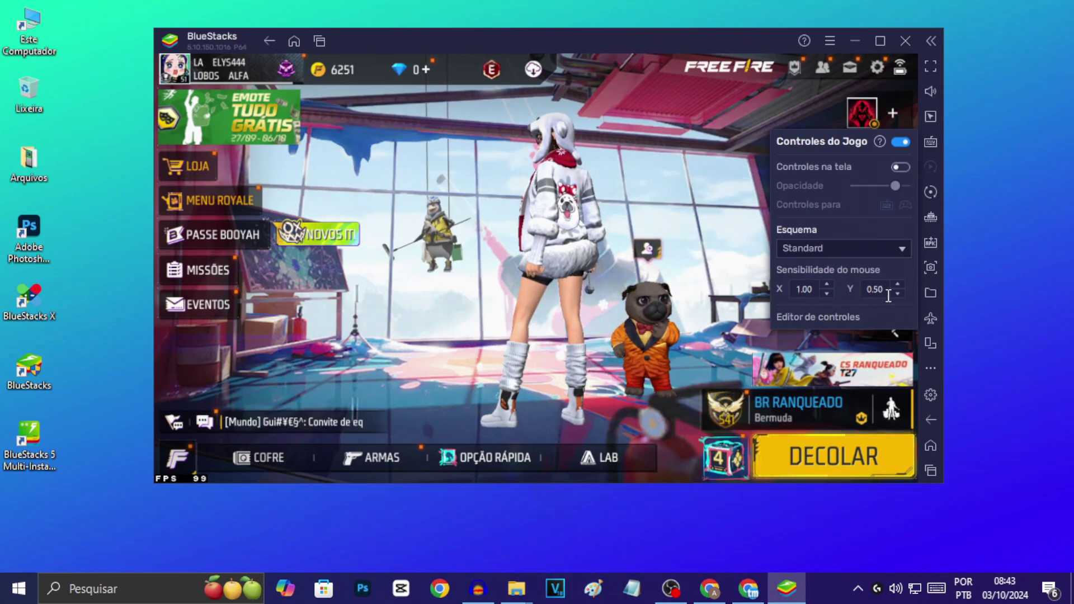
left_click(813, 320)
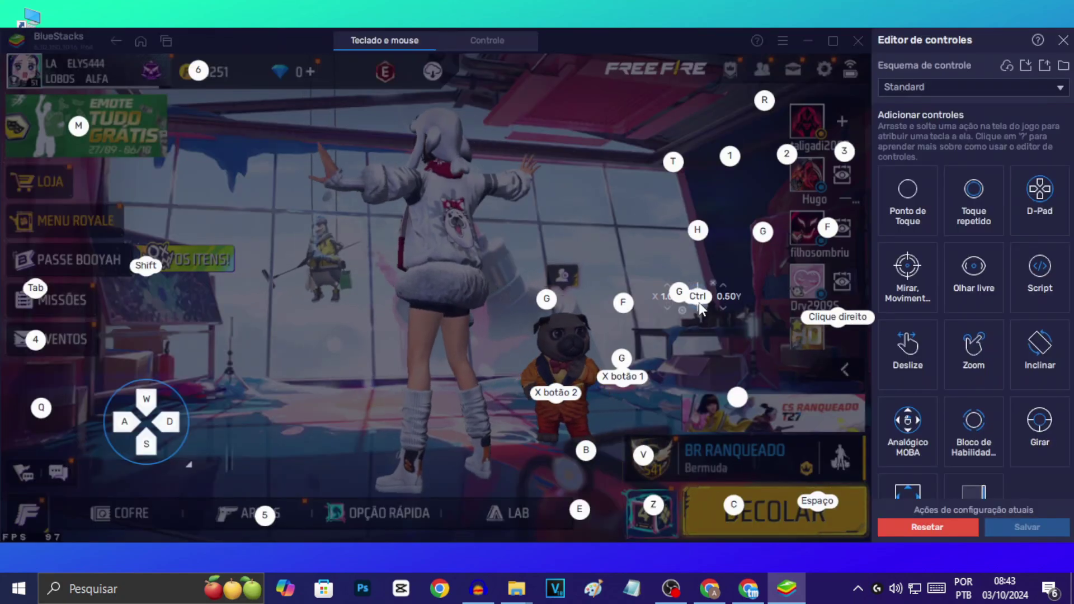
left_click(699, 302)
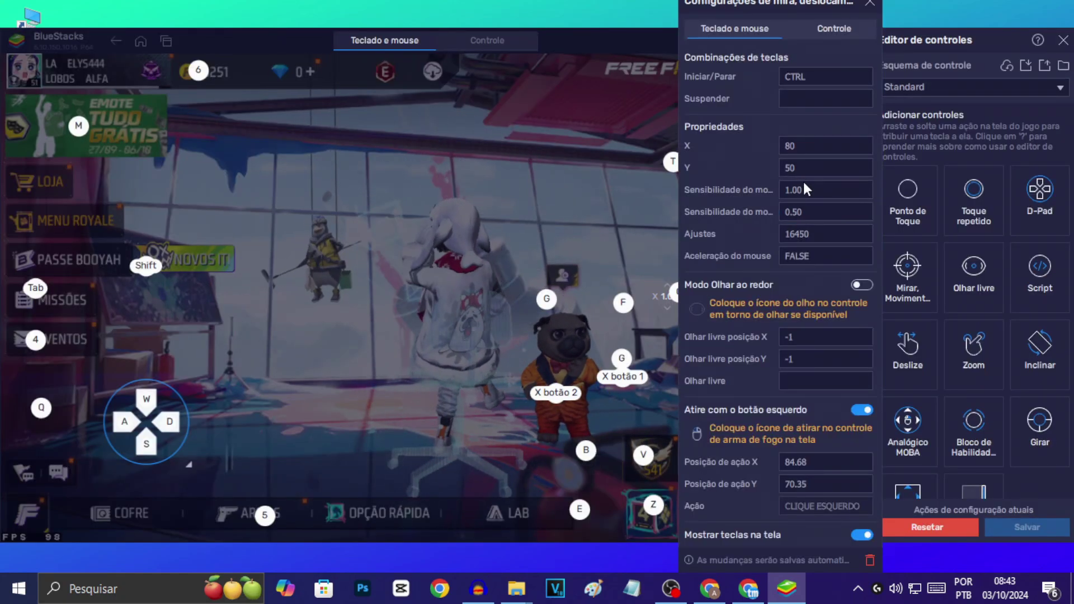
left_click(799, 216)
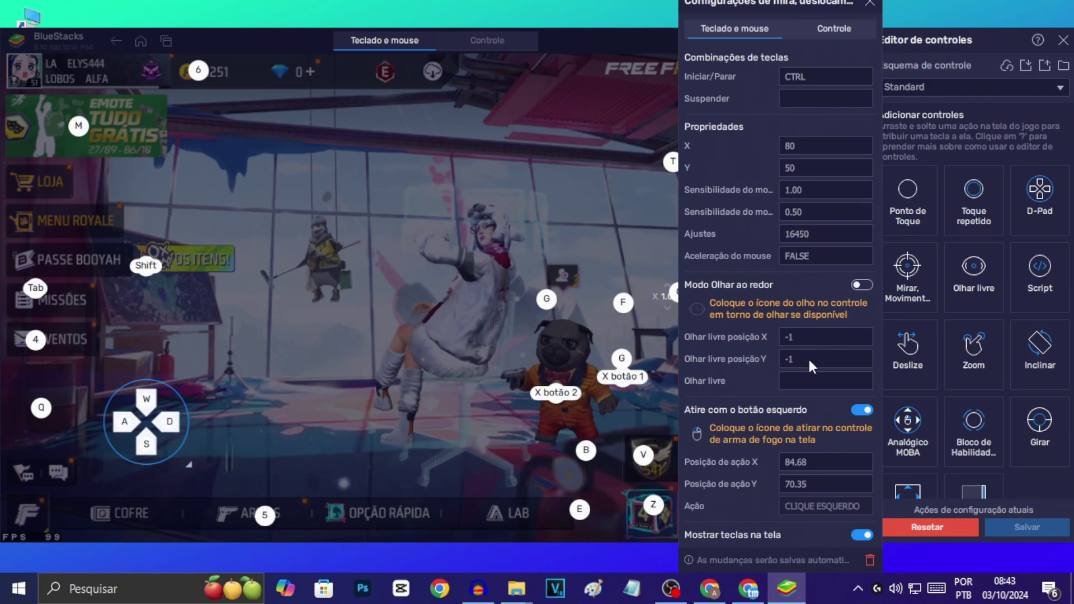
left_click(798, 234)
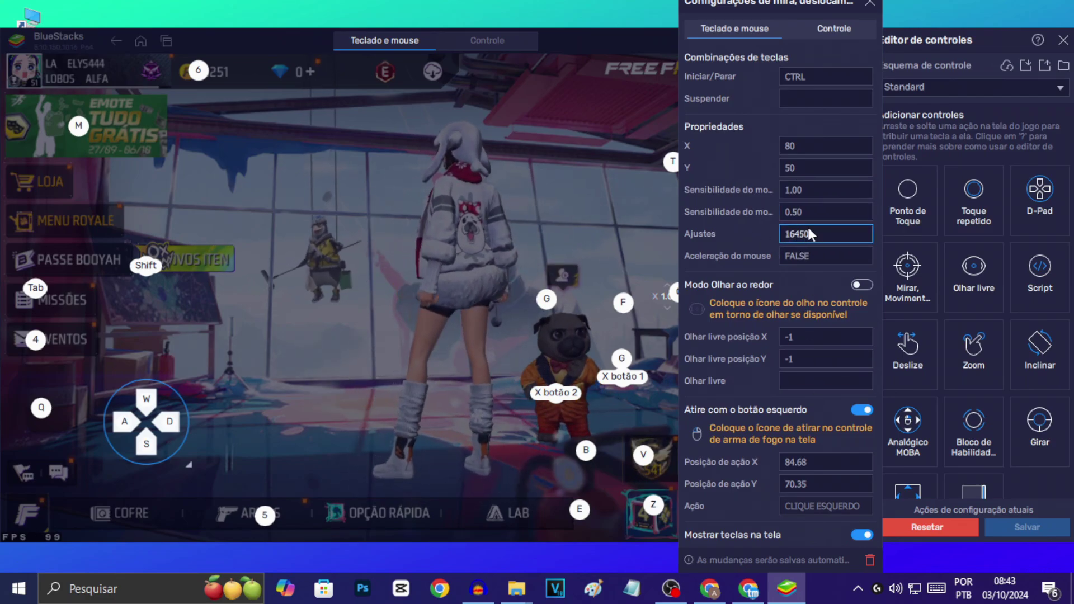
left_click(1064, 41)
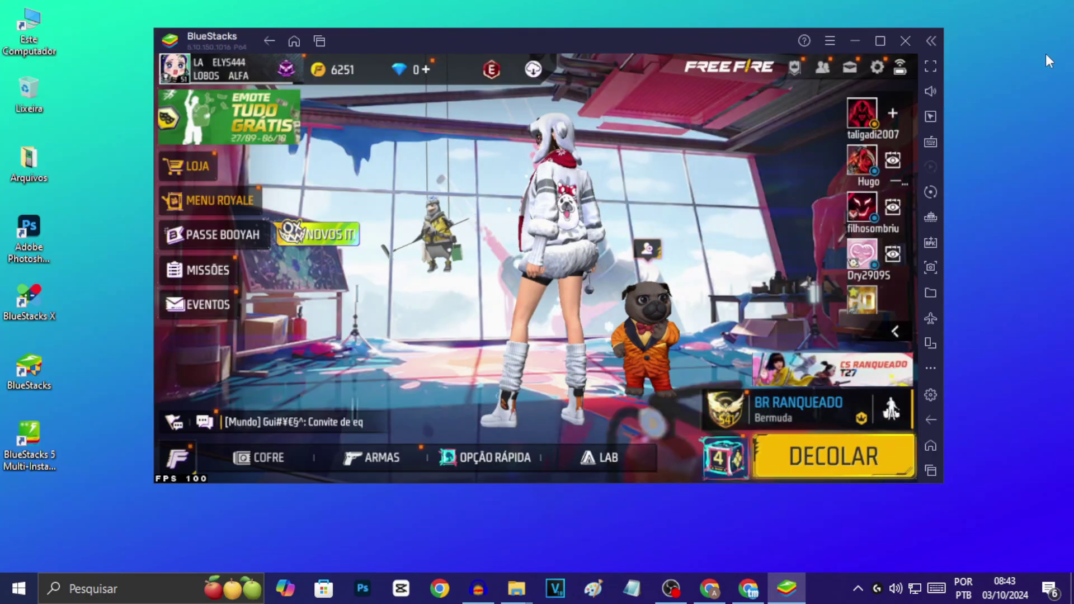
Open and dismiss Free Fire's game mode selection, and minimize the emulator.
left_click(810, 377)
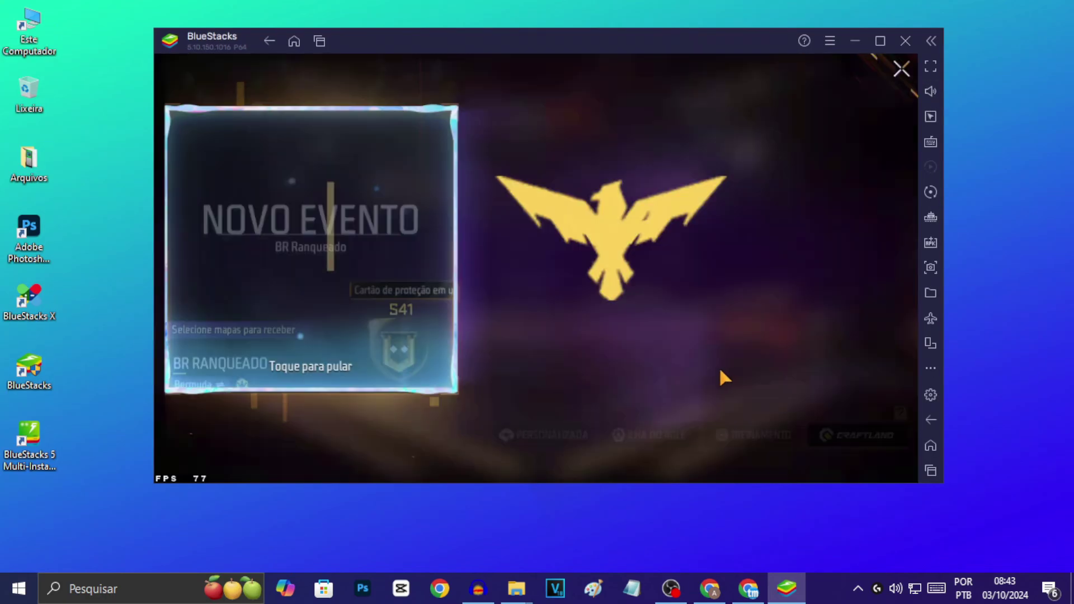
left_click(900, 68)
left_click(856, 39)
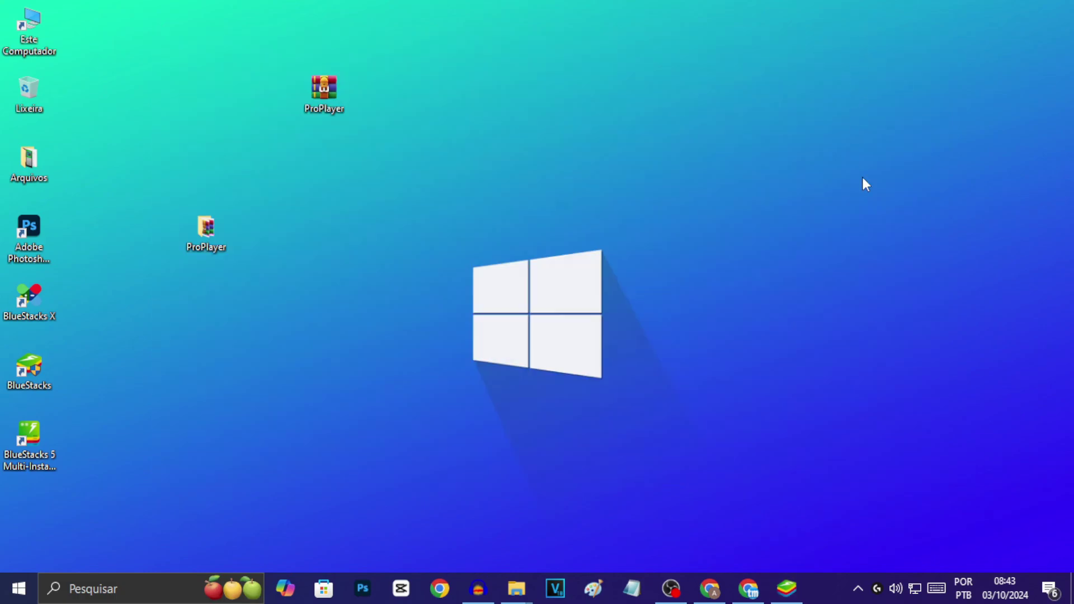
Extract the regdit archive in the ProPlayer folder and open the extracted regdit folder.
mouse_move(516, 588)
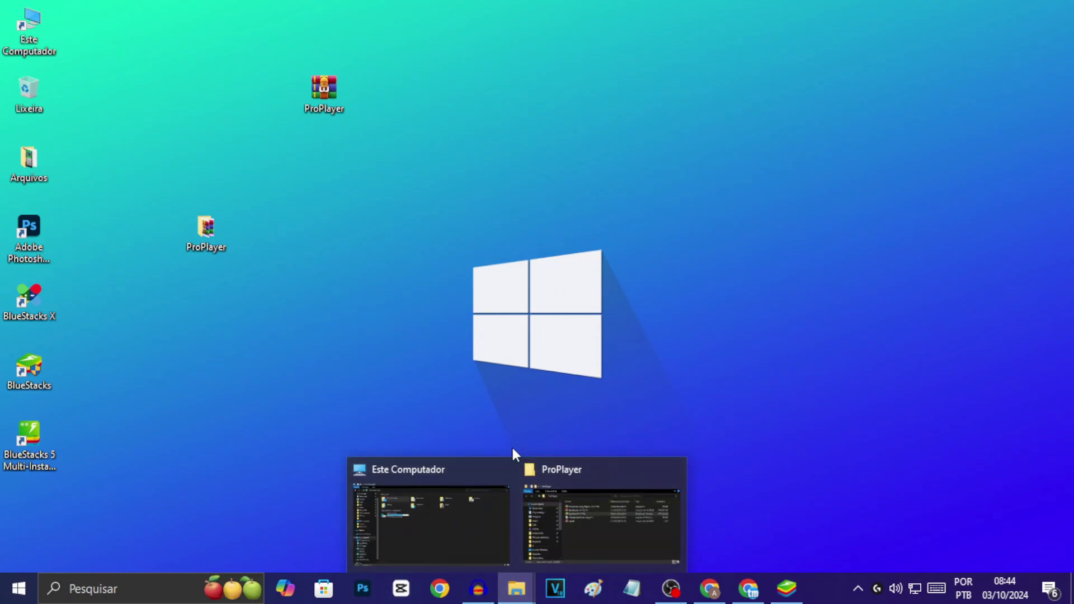
left_click(596, 524)
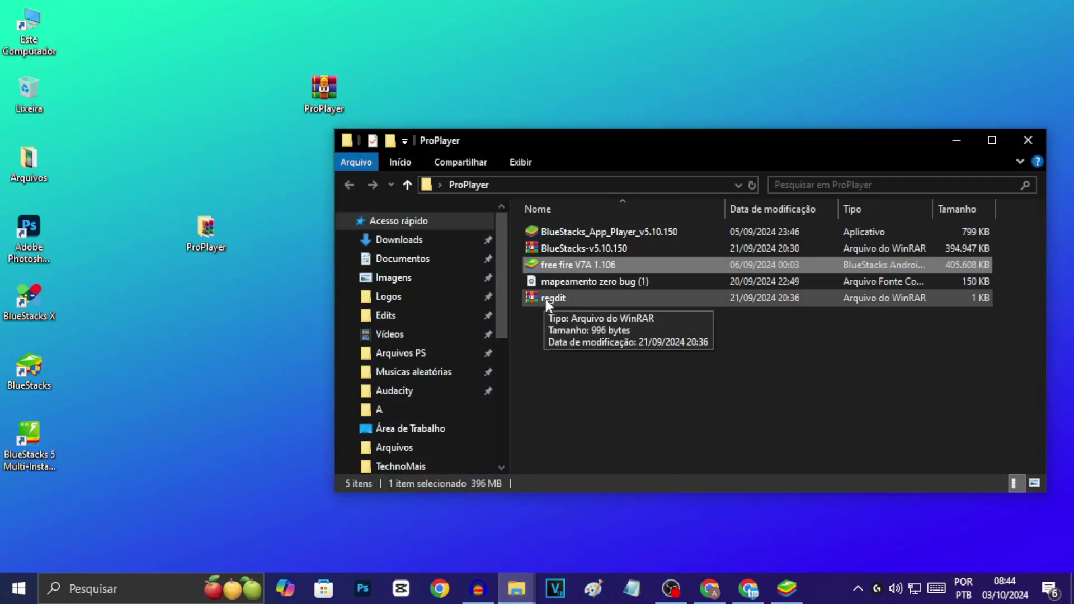
right_click(545, 299)
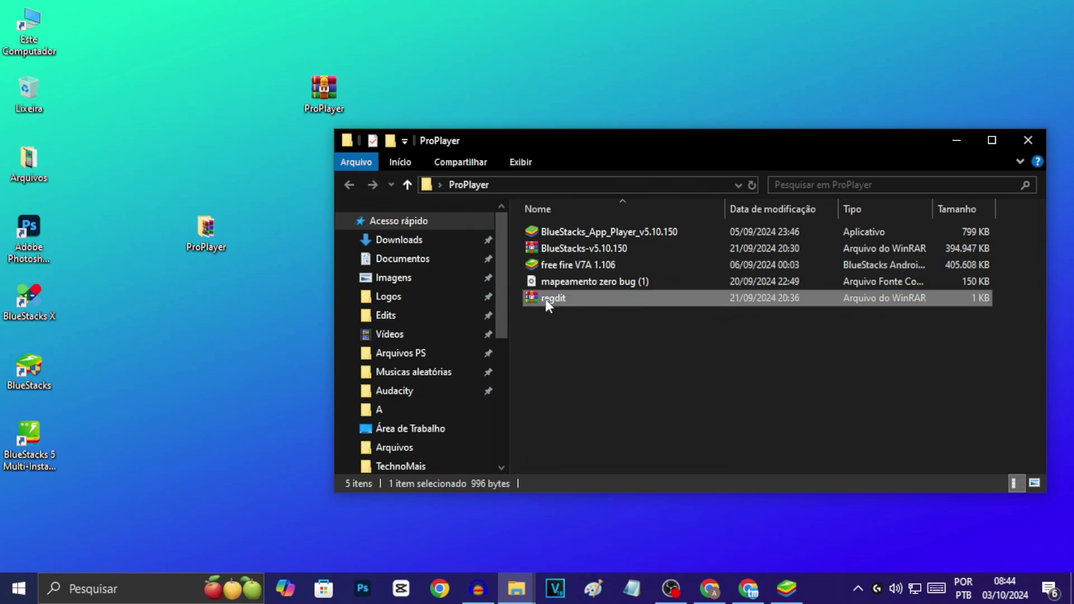
left_click(598, 307)
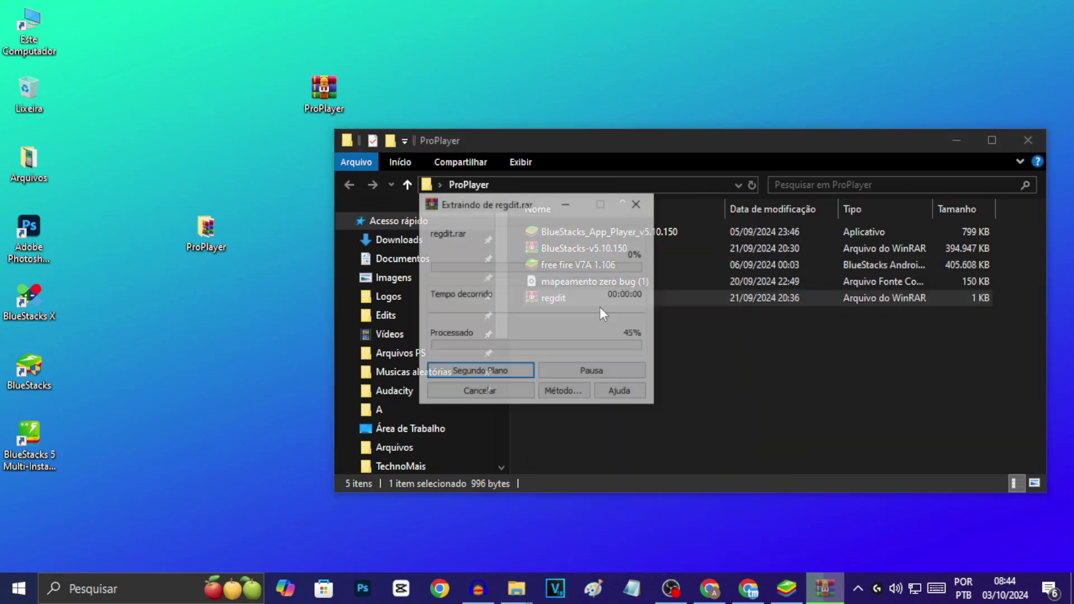
double_click(555, 316)
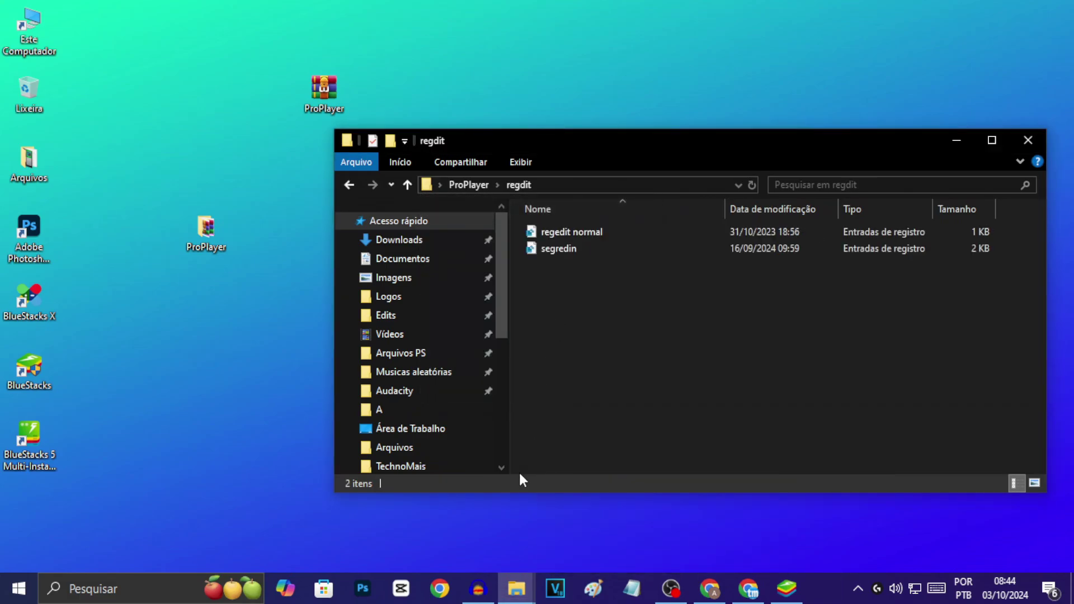
Merge the segredin registration entries file into the Windows registry and dismiss the confirmation.
left_click(554, 252)
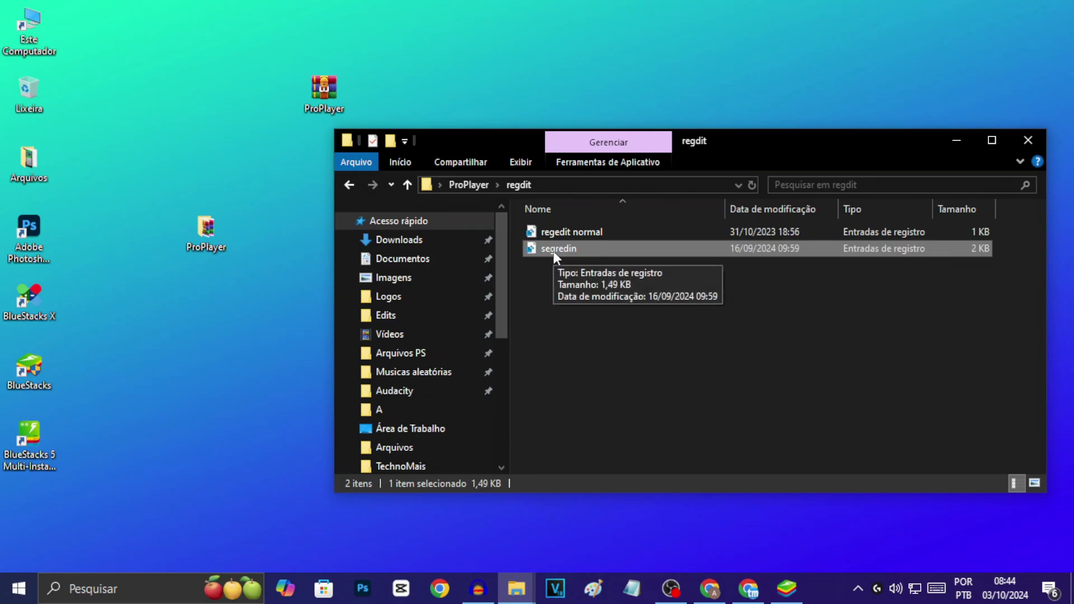
double_click(554, 249)
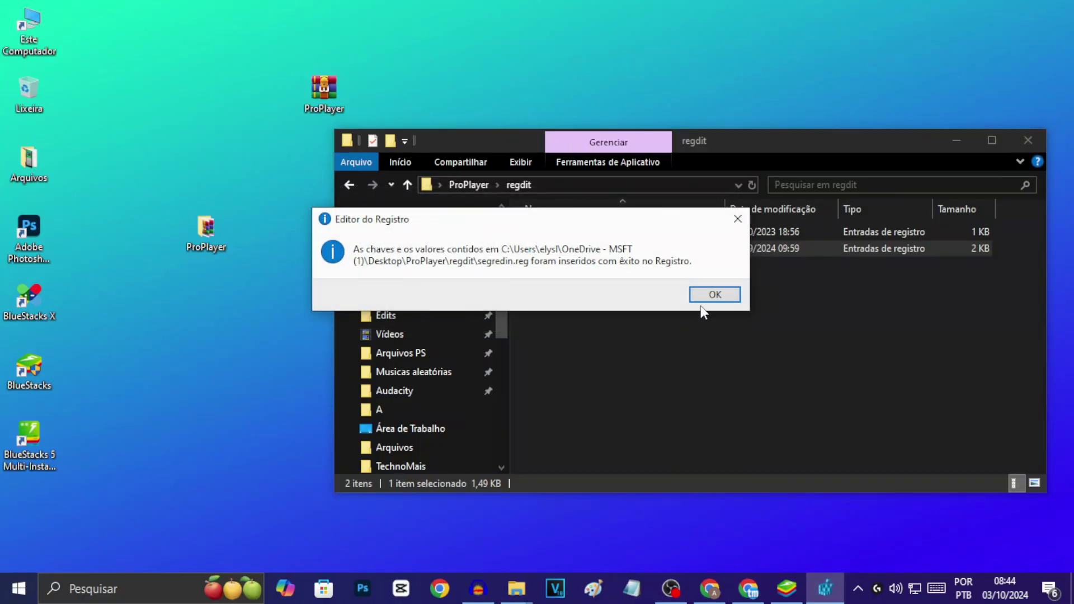
left_click(712, 293)
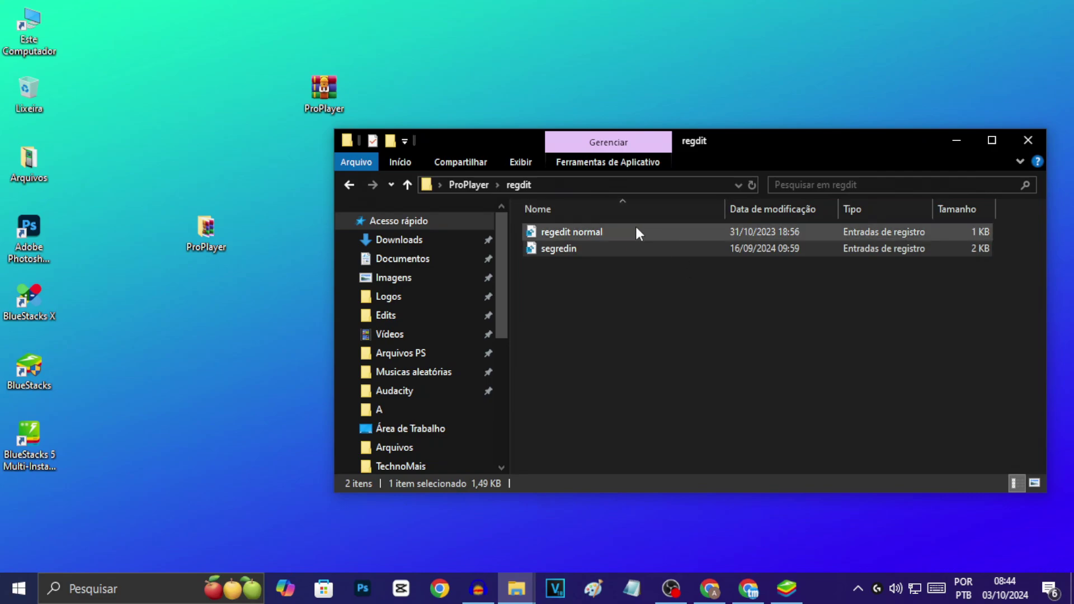
left_click(594, 268)
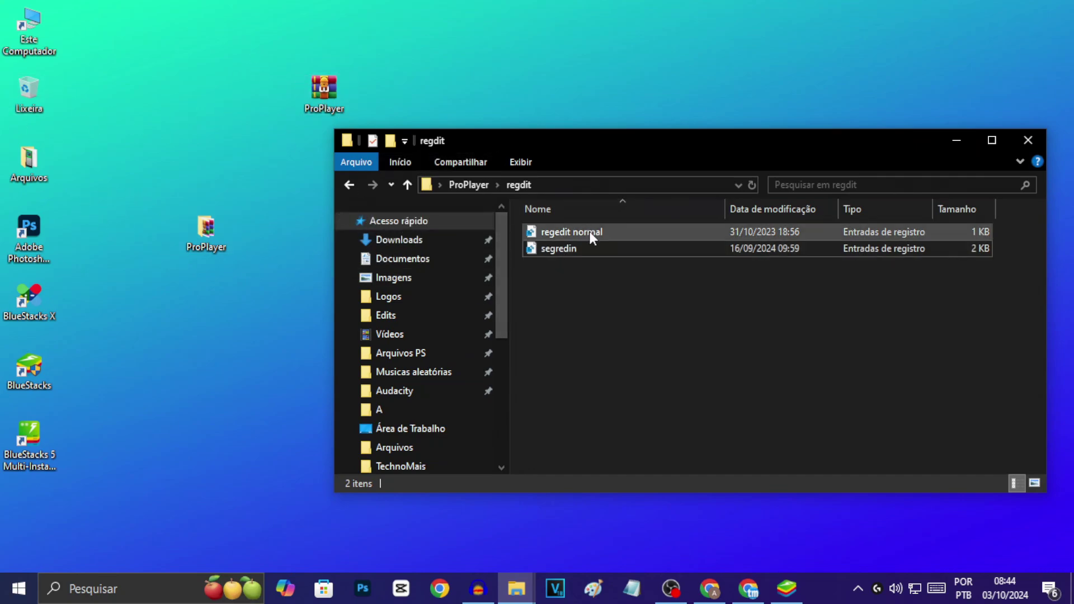
left_click(569, 233)
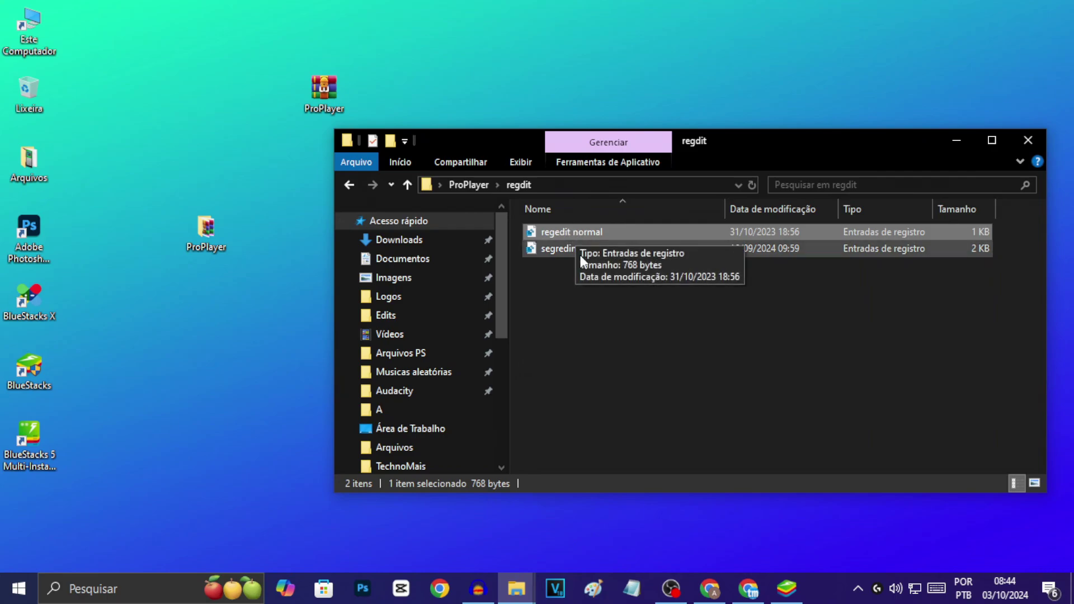
left_click(600, 253)
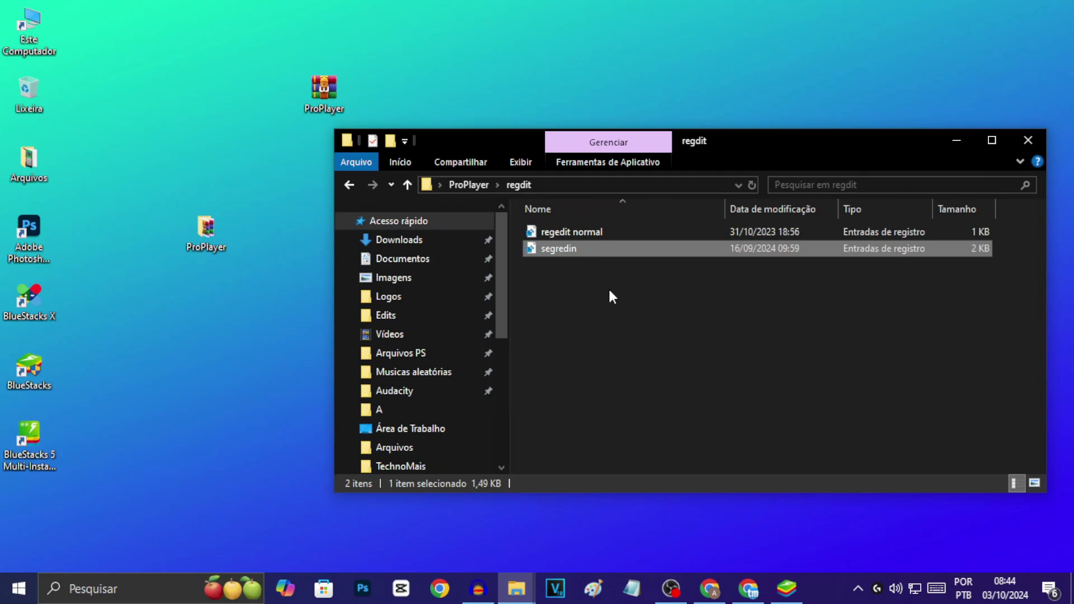
Minimize the regdit folder window and refresh the Windows desktop.
left_click(958, 142)
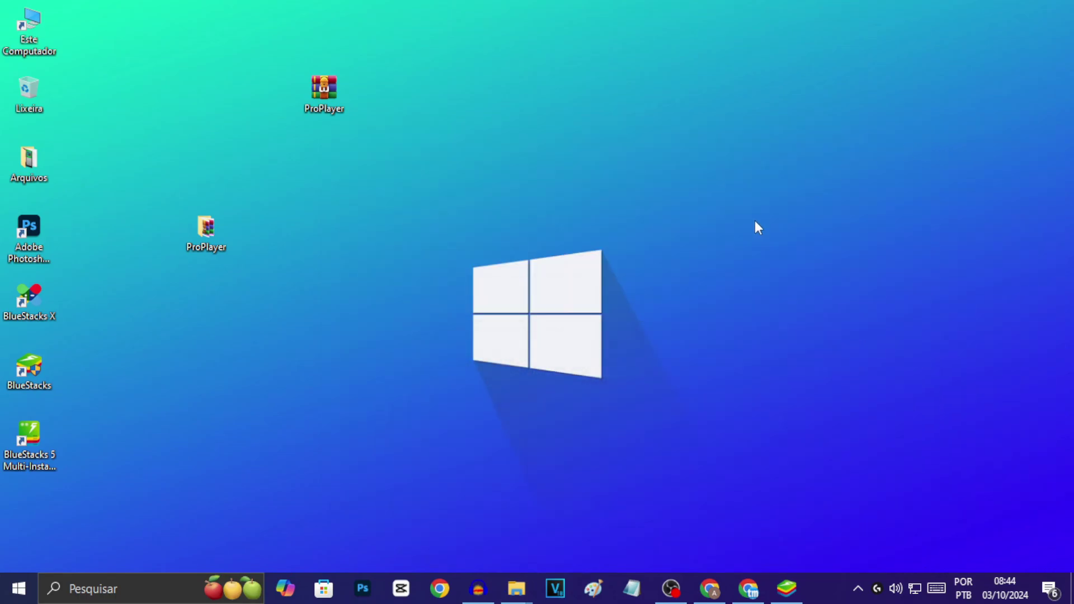
right_click(756, 223)
left_click(804, 291)
Restore the emulator and start downloading the Treinamento data pack from Free Fire's game mode selection.
left_click(788, 588)
left_click(807, 407)
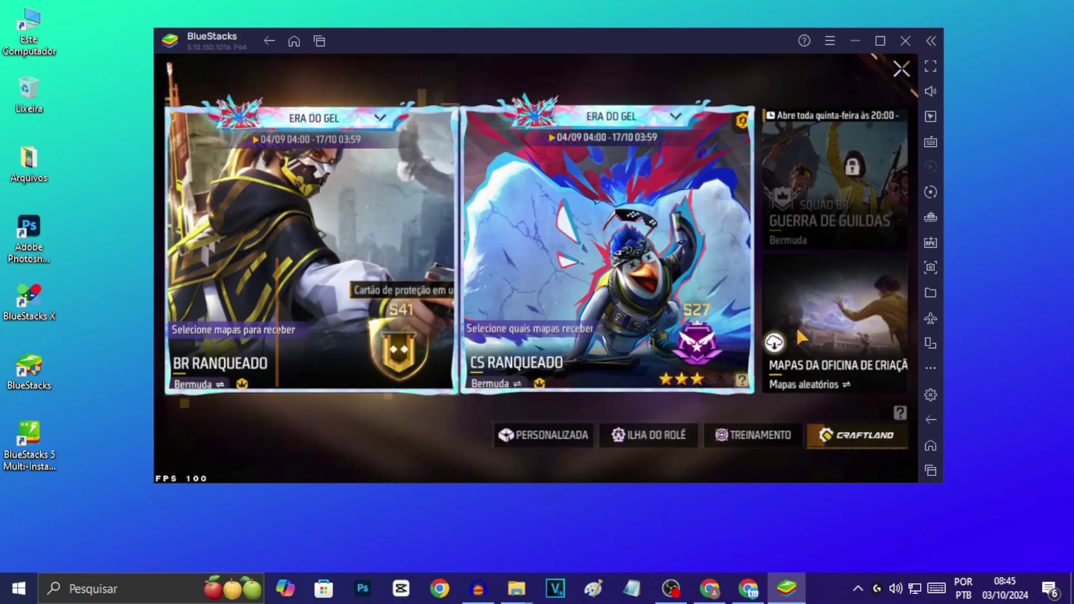
left_click(772, 436)
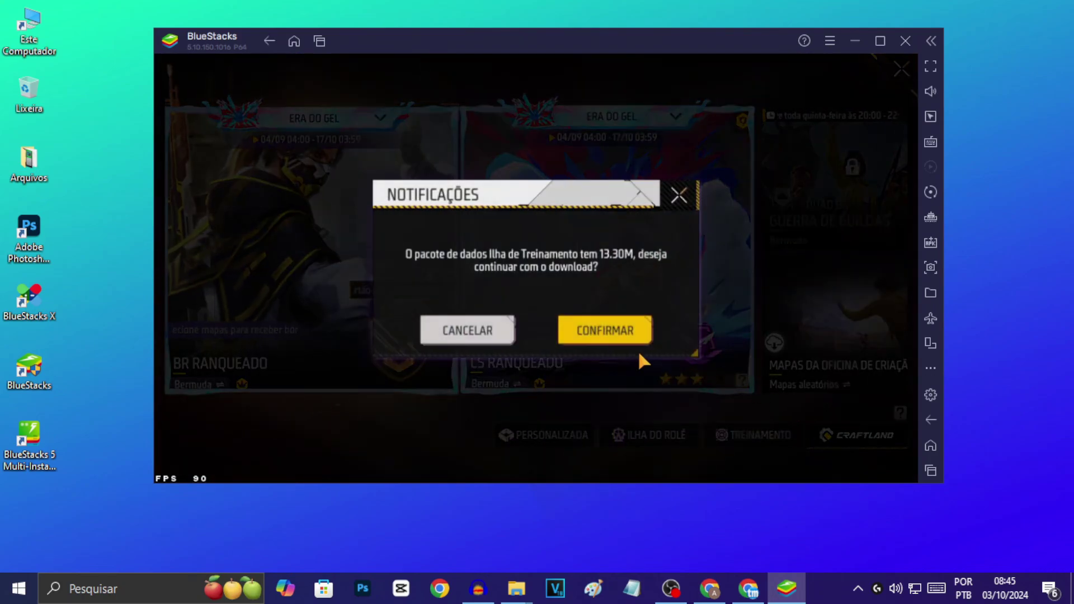
left_click(637, 340)
Refresh the Windows desktop twice while the training pack downloads.
right_click(1009, 274)
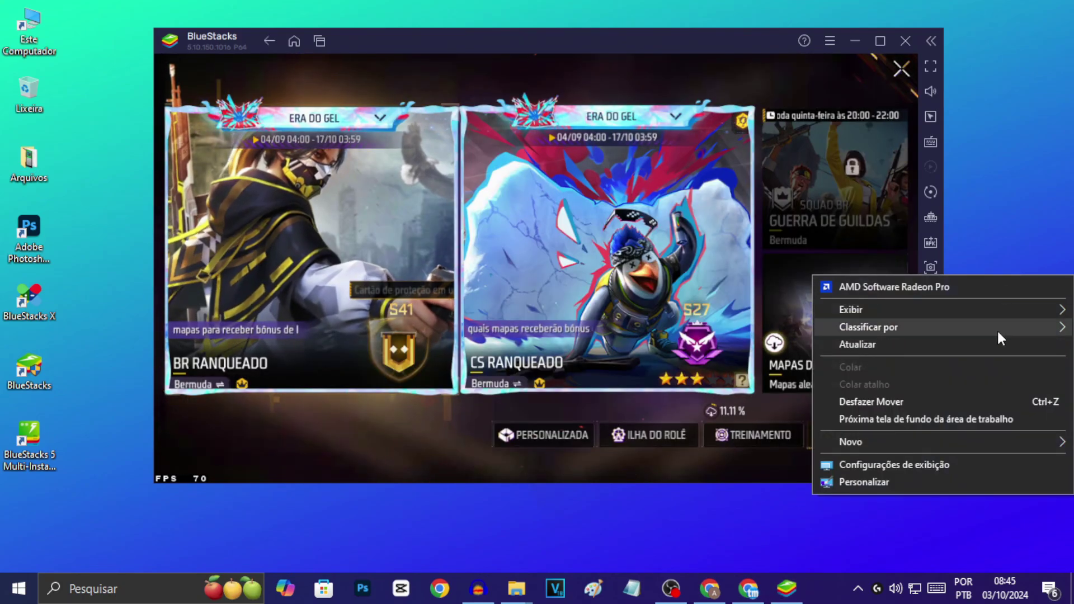
left_click(997, 344)
right_click(993, 199)
left_click(1002, 269)
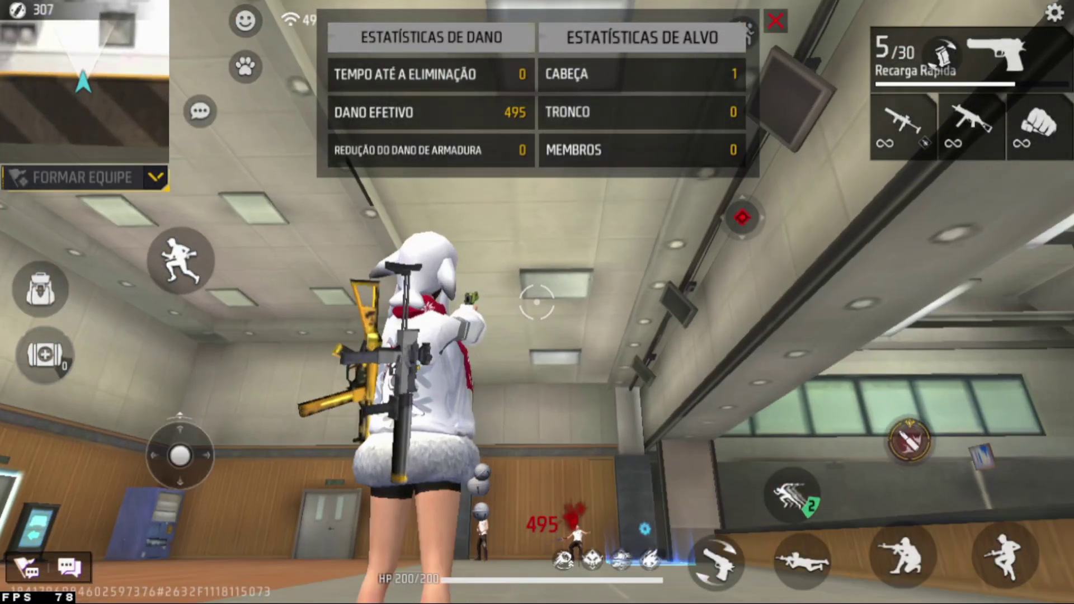
Test the controls in Free Fire's full-screen training area by shooting, switching to fists, running and crouching.
left_click(538, 302)
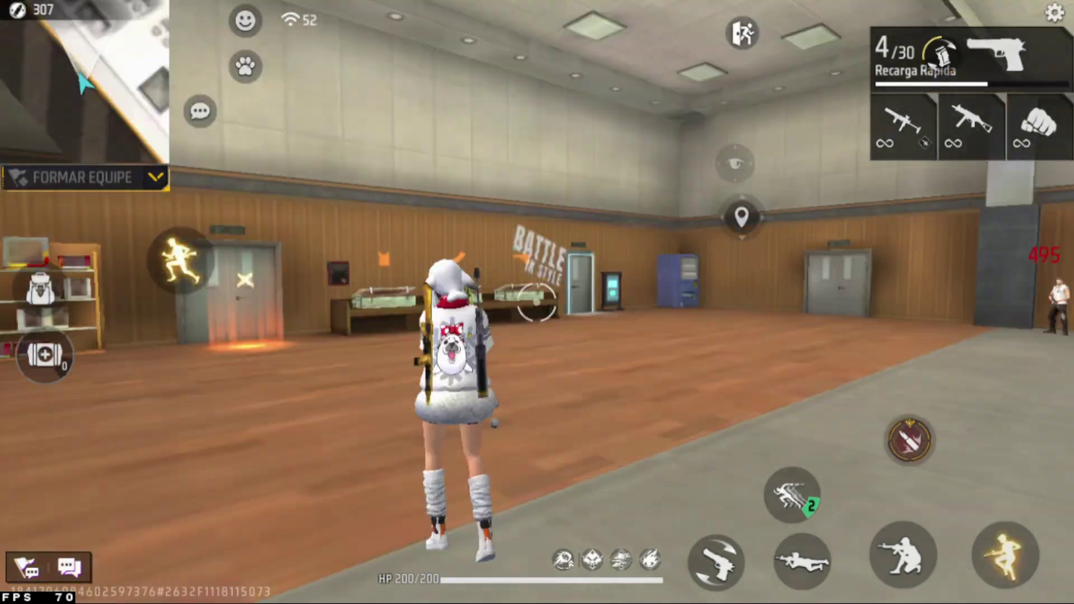
key("w")
key("3")
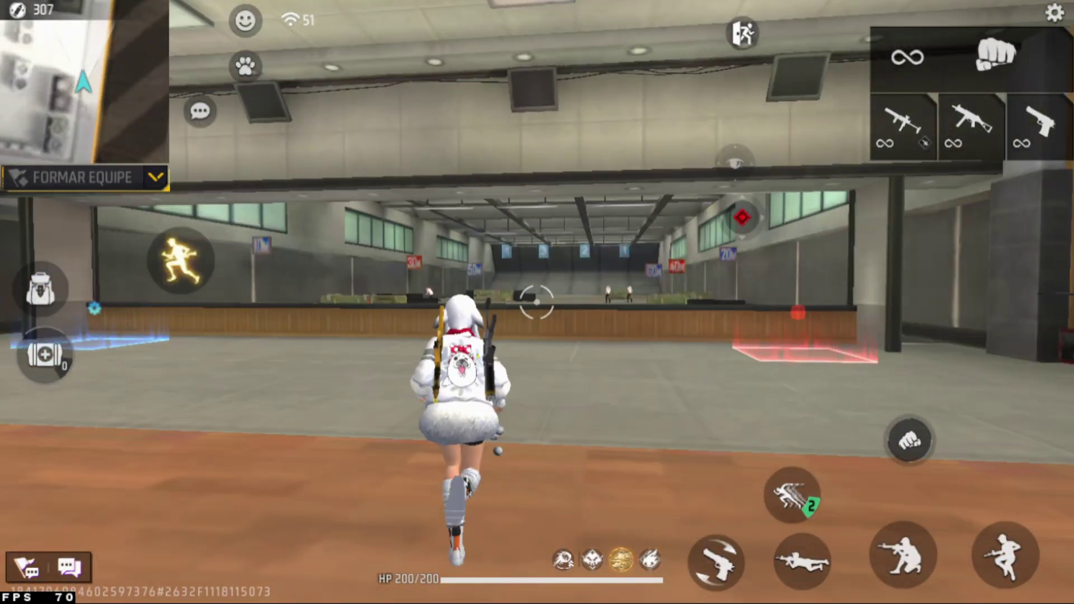
key("w")
key("c")
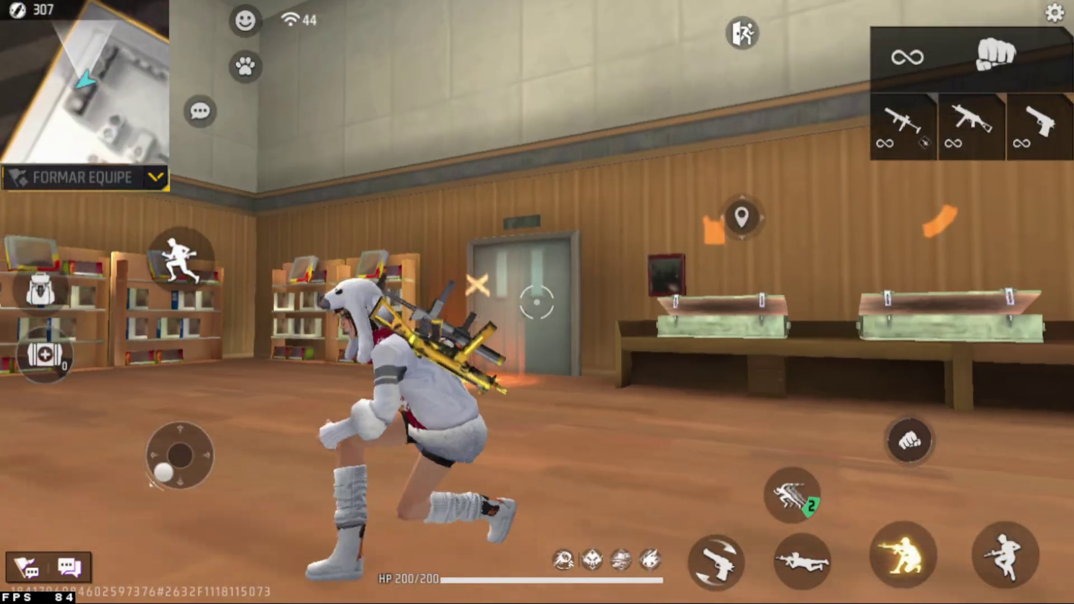
key("s")
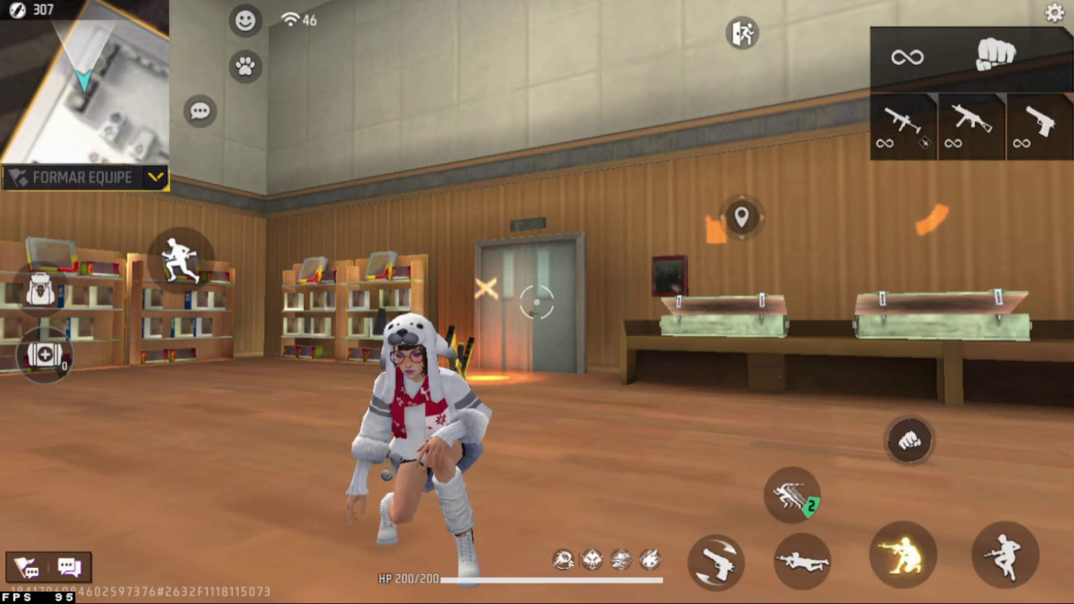
key("F11")
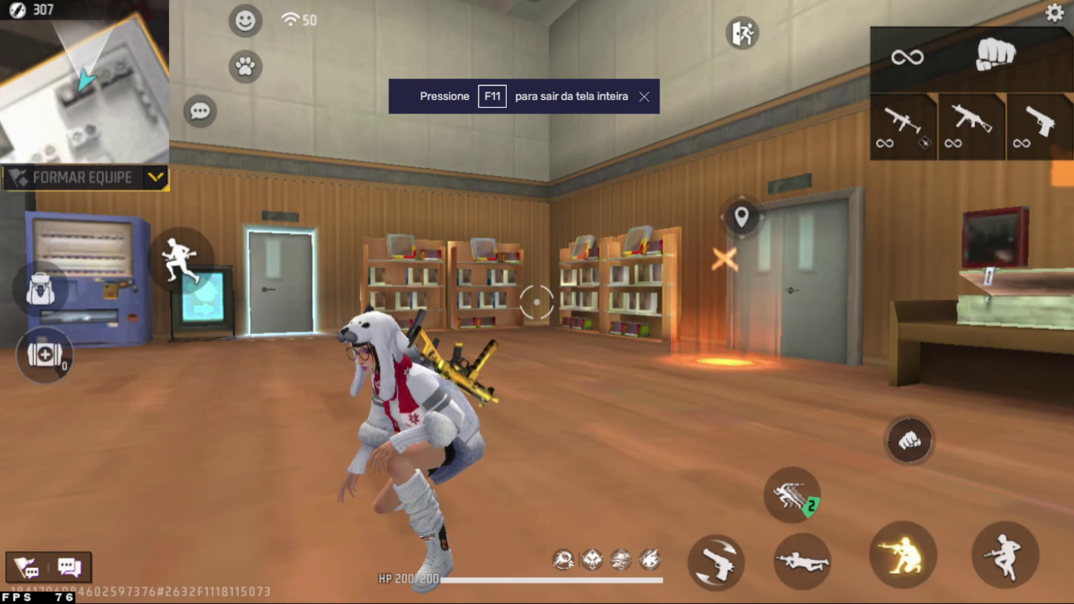